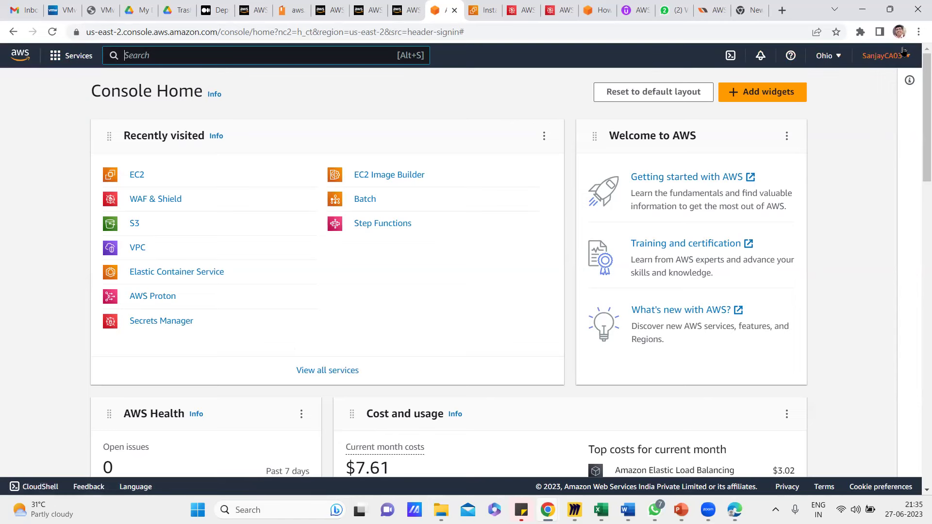
Switch the console to US East (N. Virginia) and search for ec2.
{"action": "left_click", "coordinate": [841, 57]}
{"action": "left_click", "coordinate": [772, 87]}
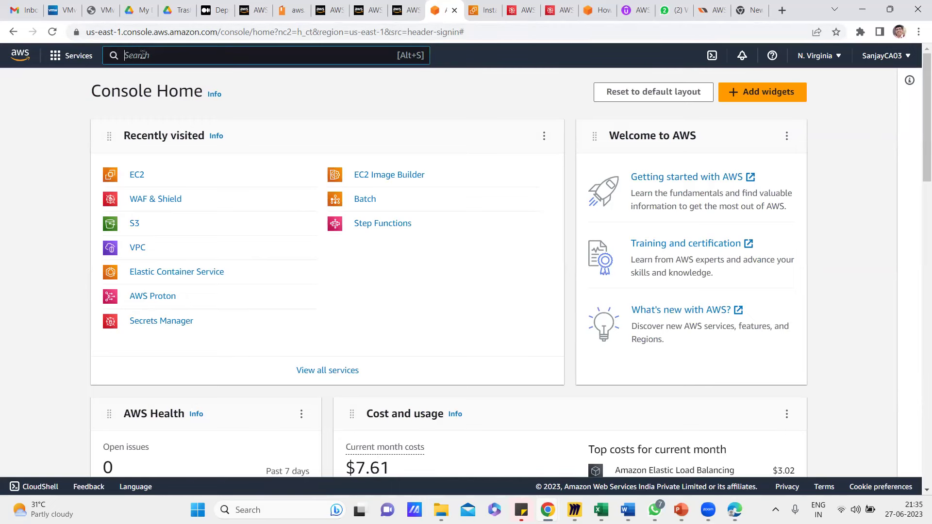
{"action": "type", "text": "ec2"}
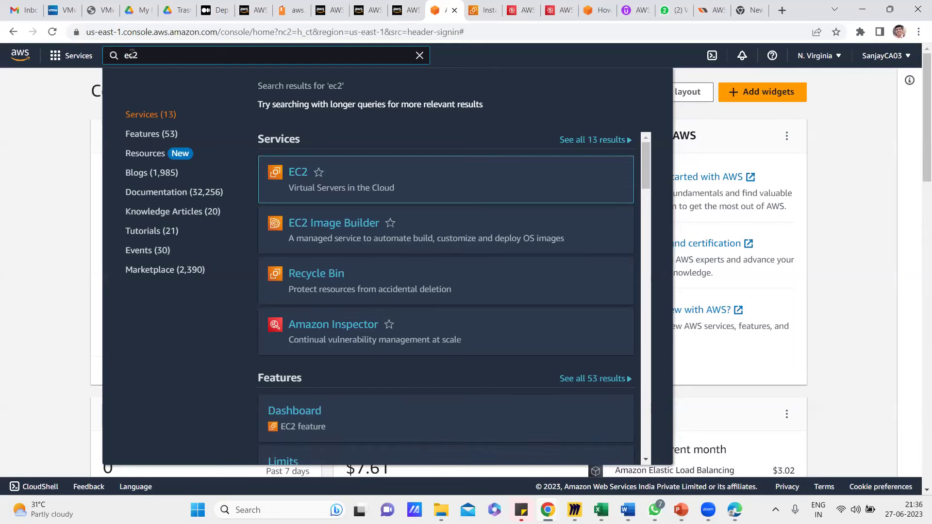
Open EC2 from the search results and list its running instances.
{"action": "mouse_move", "coordinate": [322, 176]}
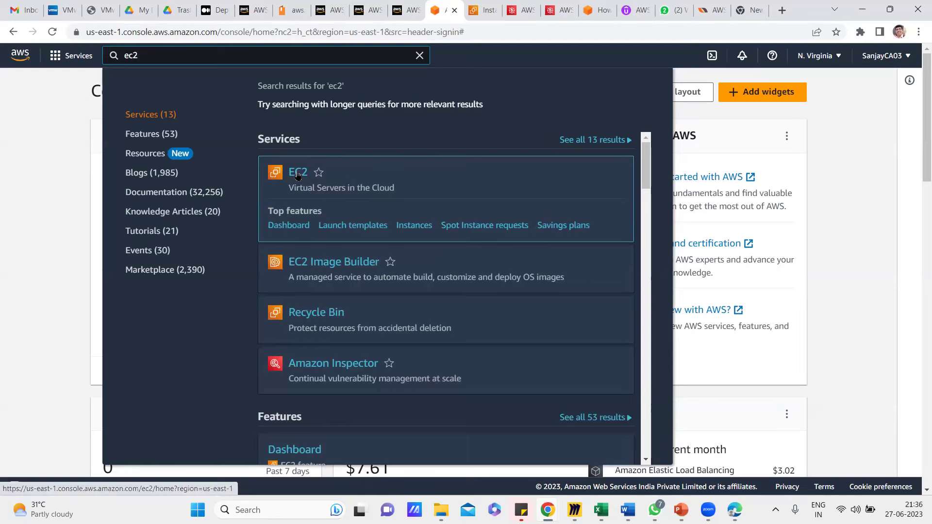
{"action": "left_click", "coordinate": [298, 174]}
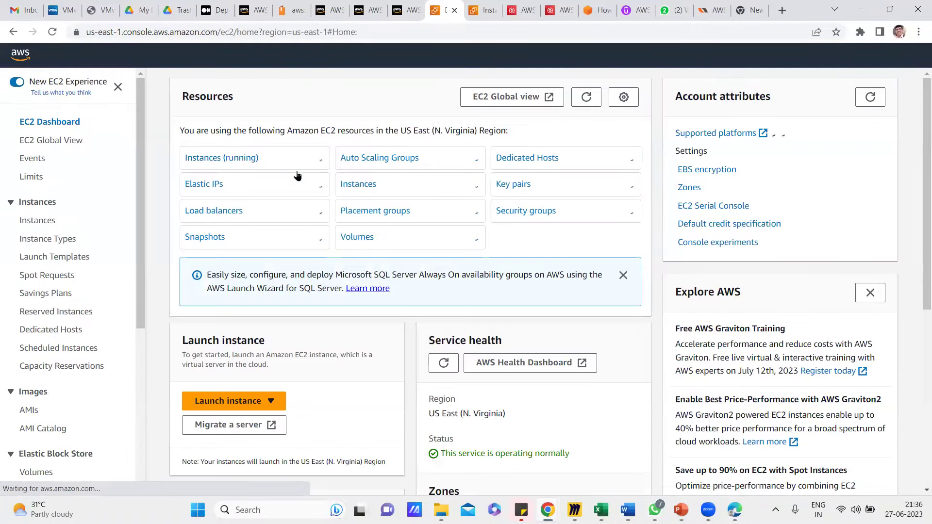
{"action": "left_click", "coordinate": [209, 165]}
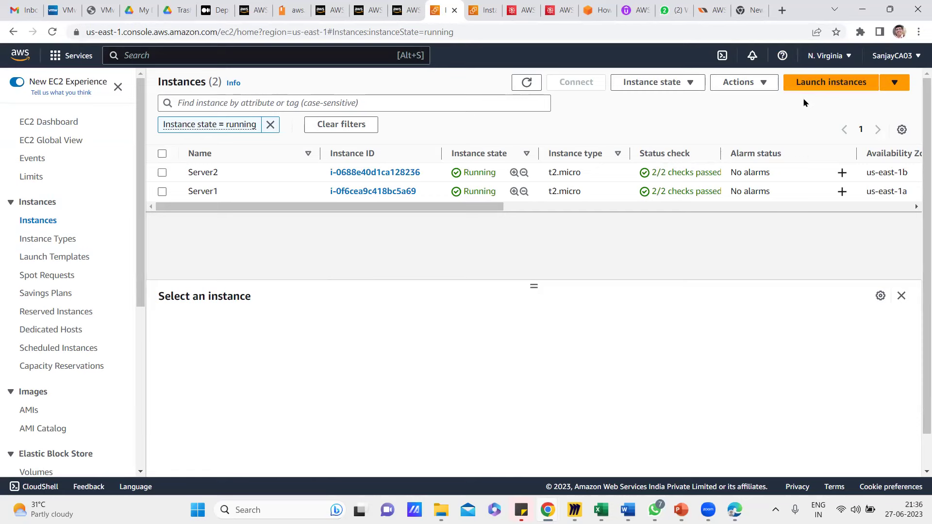
Begin a new instance launch and enter MyDemoServer as its name.
{"action": "left_click", "coordinate": [831, 88]}
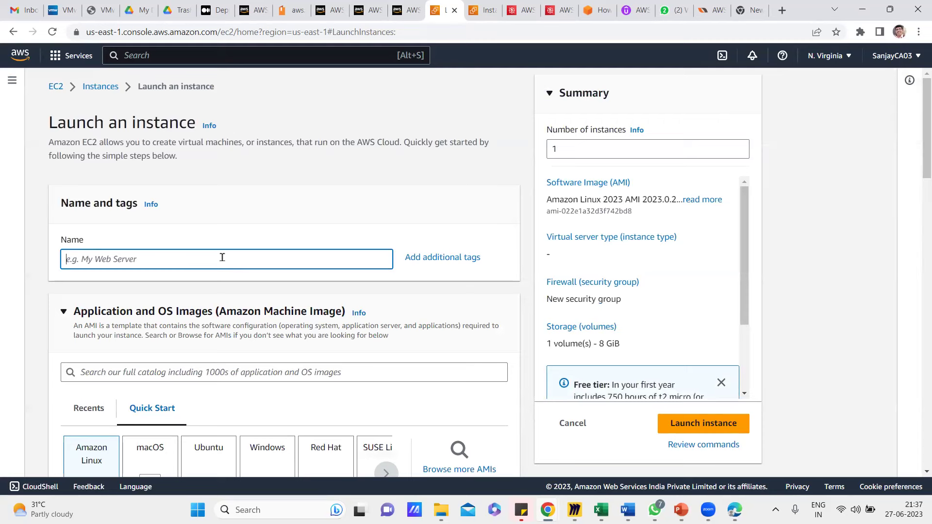
{"action": "type", "text": "MyDemoServer"}
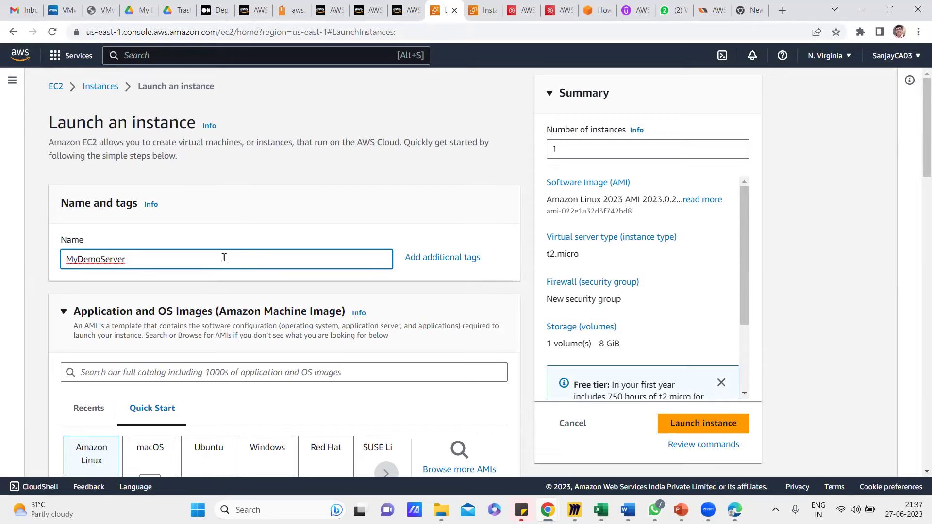
{"action": "scroll", "coordinate": [246, 298], "scroll_direction": "down", "scroll_amount": 2}
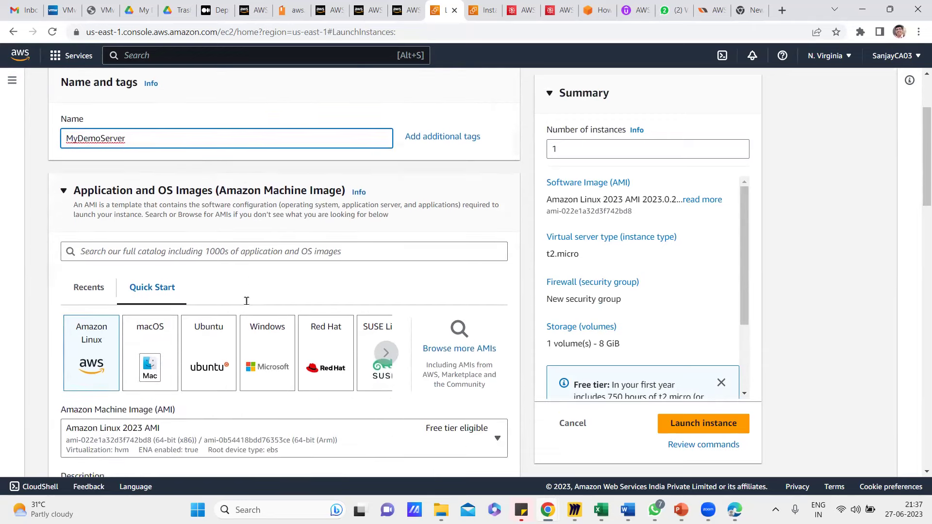
{"action": "left_click", "coordinate": [249, 252]}
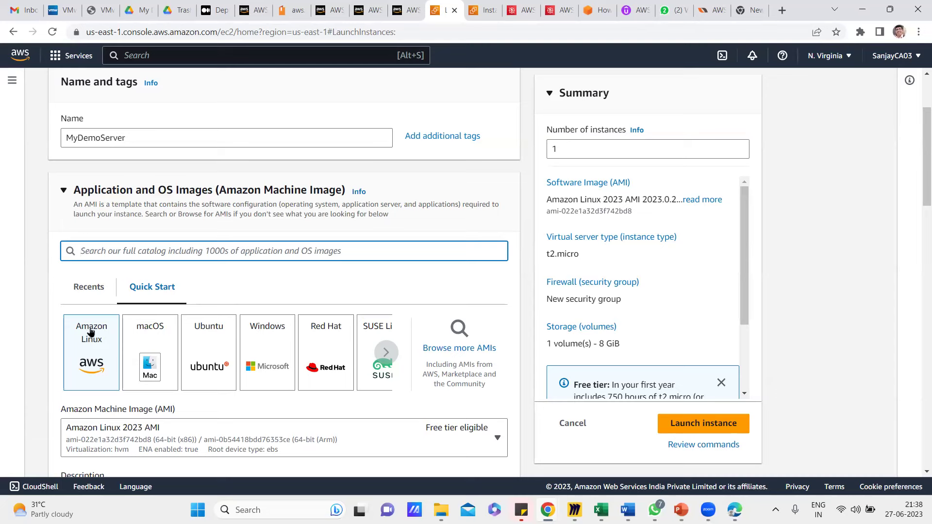
{"action": "left_click", "coordinate": [89, 362]}
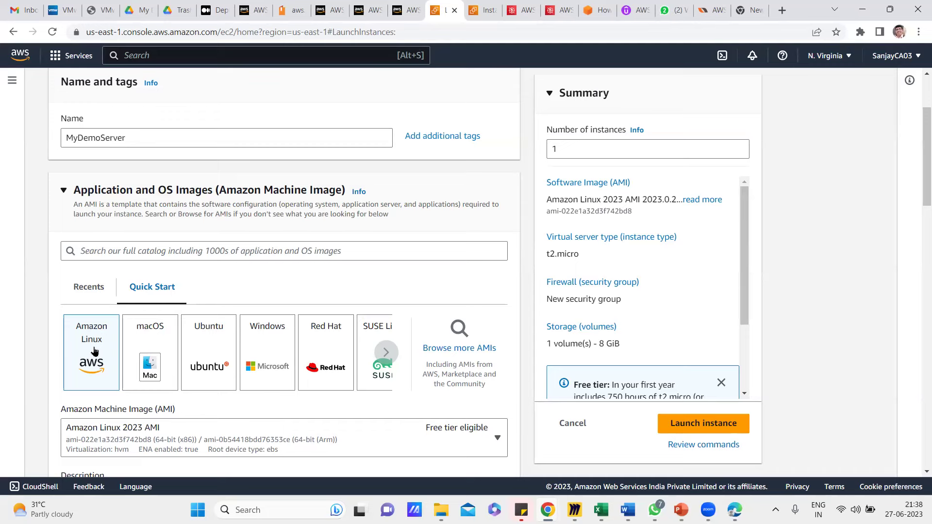
{"action": "scroll", "coordinate": [95, 351], "scroll_direction": "down", "scroll_amount": 4}
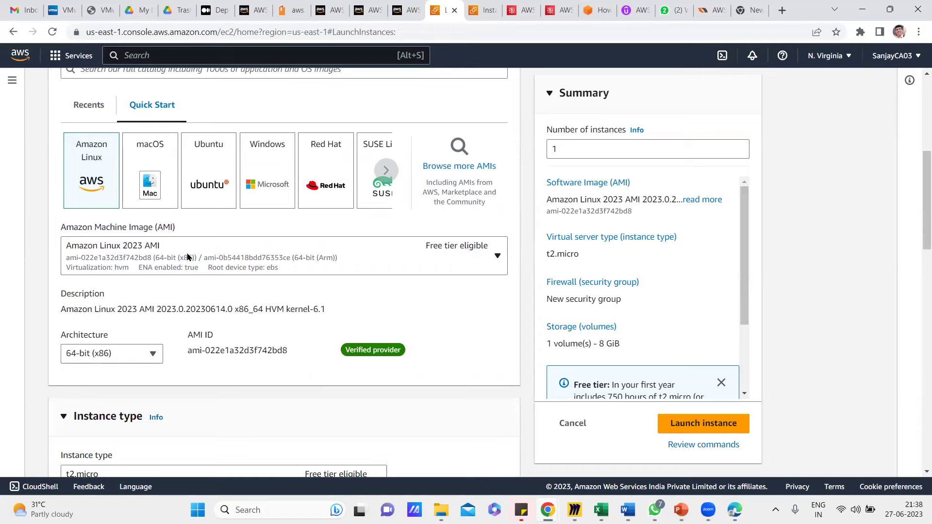
{"action": "left_click", "coordinate": [429, 246]}
{"action": "left_click", "coordinate": [407, 248]}
{"action": "scroll", "coordinate": [135, 384], "scroll_direction": "down", "scroll_amount": 4}
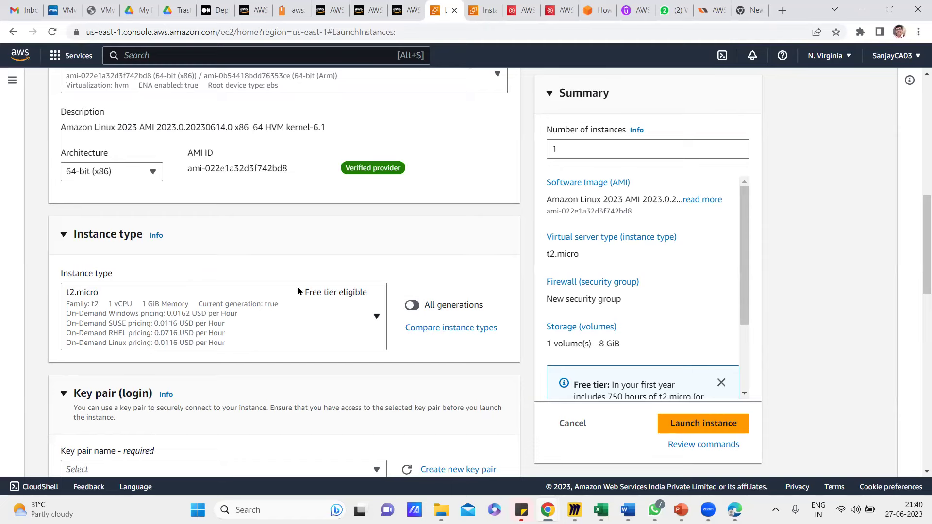
Bring up the Create new key pair form from the Key pair (login) section.
{"action": "scroll", "coordinate": [280, 370], "scroll_direction": "down", "scroll_amount": 2}
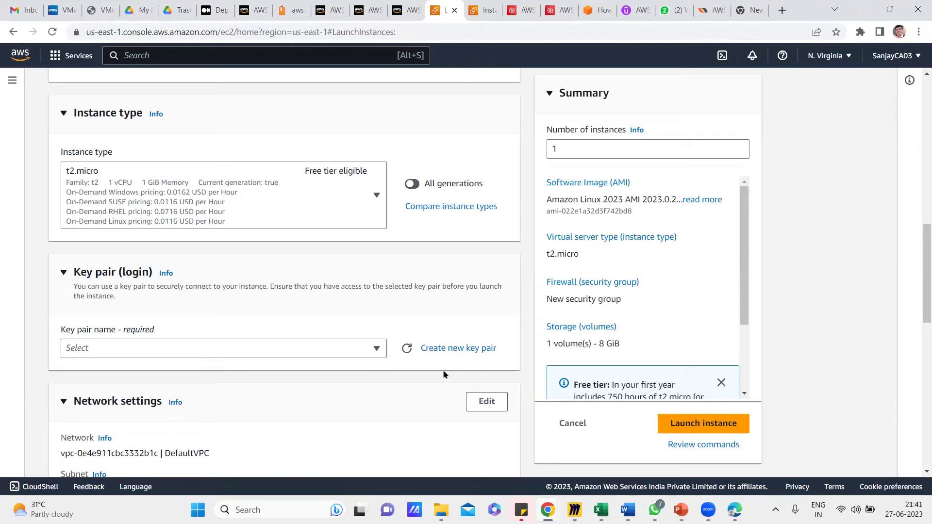
{"action": "left_click", "coordinate": [453, 349]}
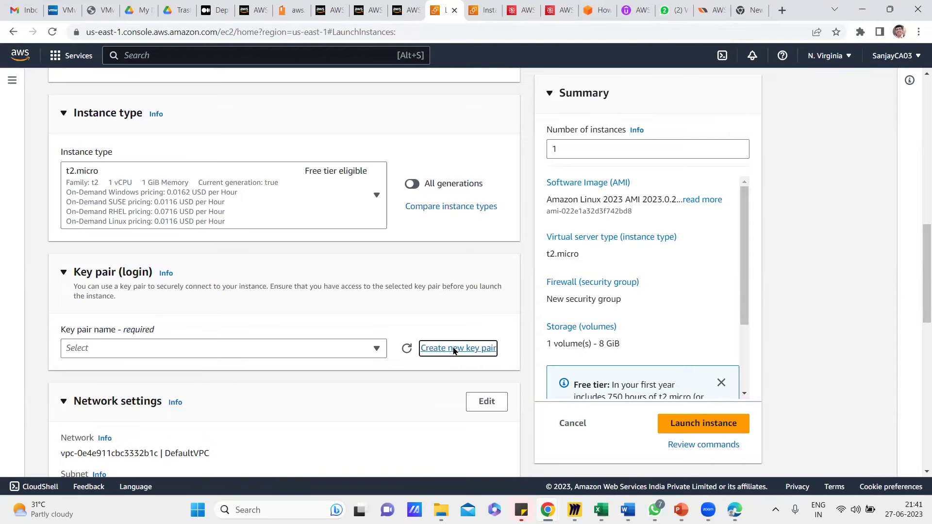
Name the key pair MyDemoServerKey, keeping RSA type and .pem format.
{"action": "left_click", "coordinate": [338, 172]}
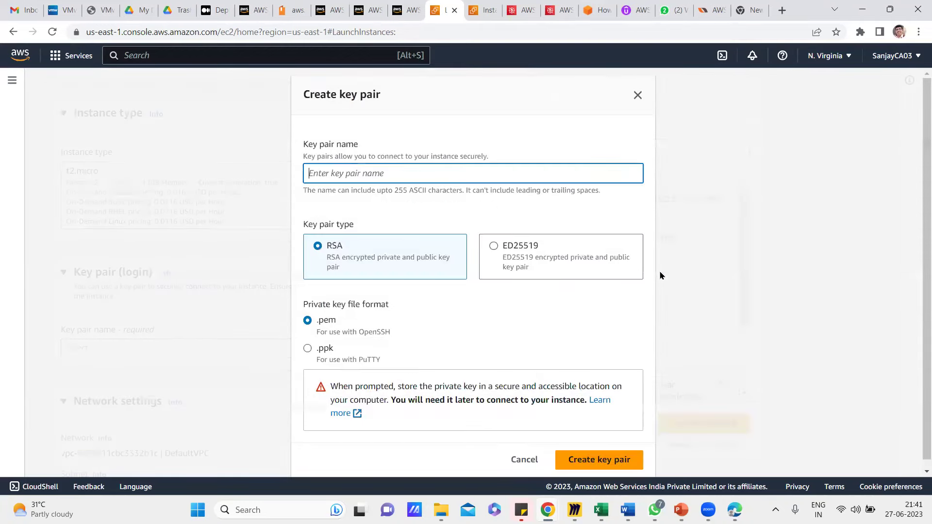
{"action": "type", "text": "MyDemoServ"}
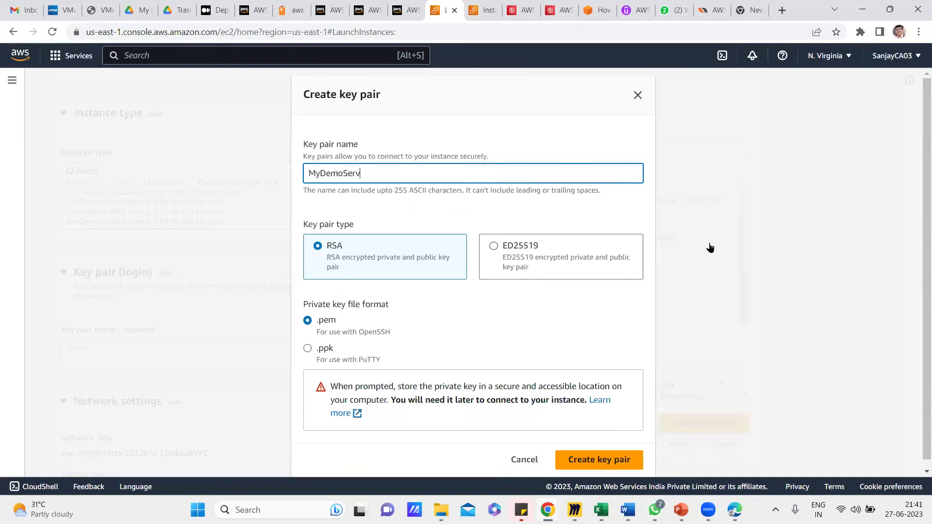
{"action": "type", "text": "erKey"}
{"action": "left_click_drag", "start_coordinate": [327, 245], "coordinate": [342, 246]}
{"action": "left_click", "coordinate": [415, 216]}
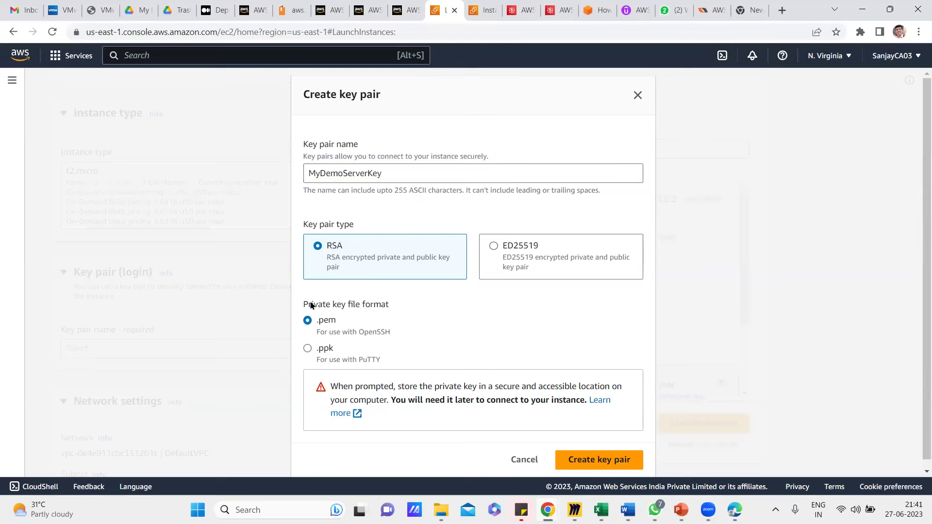
{"action": "left_click_drag", "start_coordinate": [304, 308], "coordinate": [395, 311]}
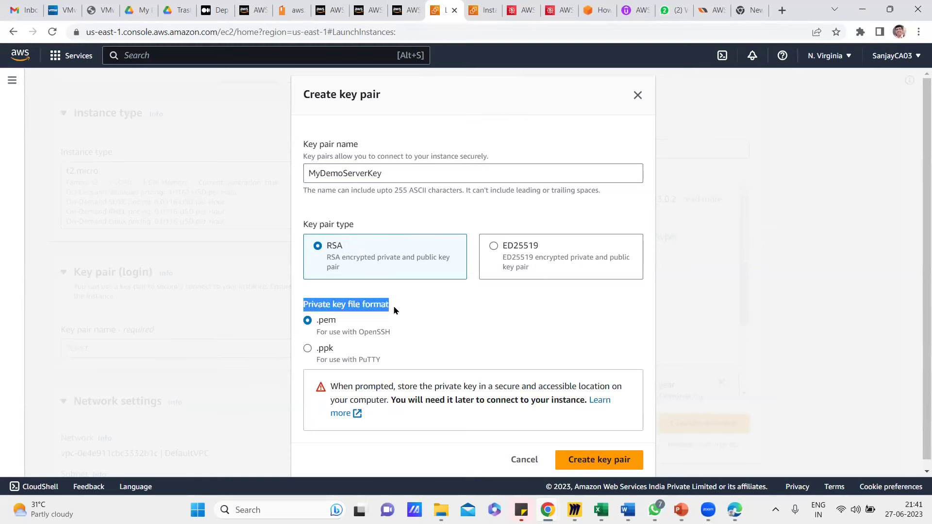
{"action": "left_click", "coordinate": [424, 313]}
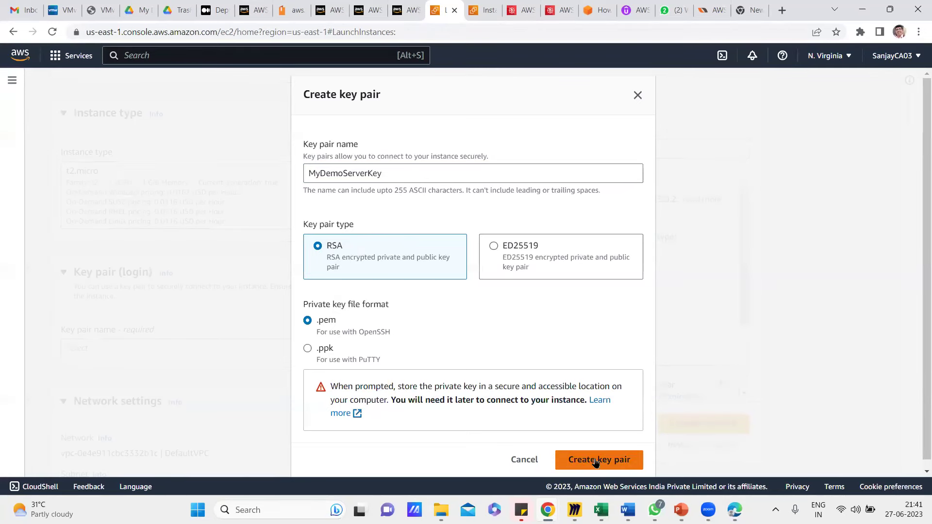
Create the key pair and save MyDemoServerKey.pem into the Downloads folder.
{"action": "left_click", "coordinate": [595, 459]}
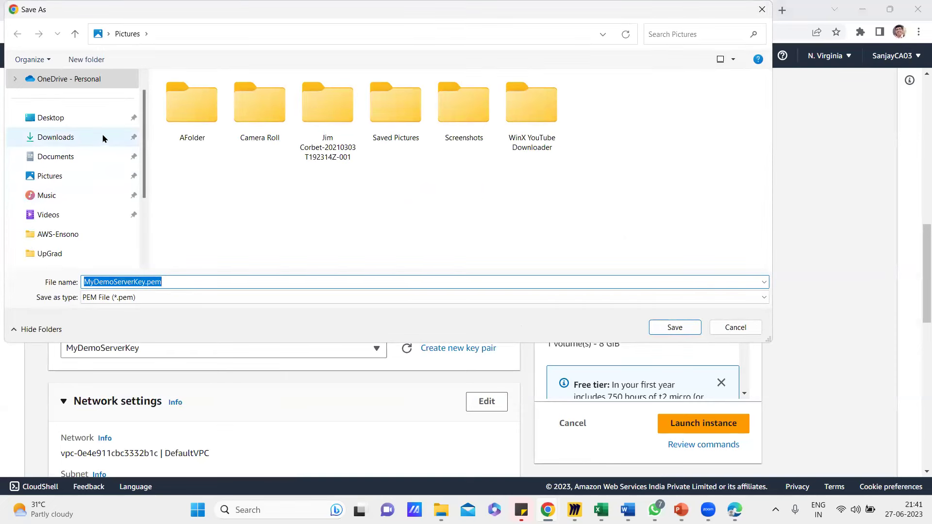
{"action": "left_click", "coordinate": [68, 137]}
{"action": "left_click", "coordinate": [166, 284]}
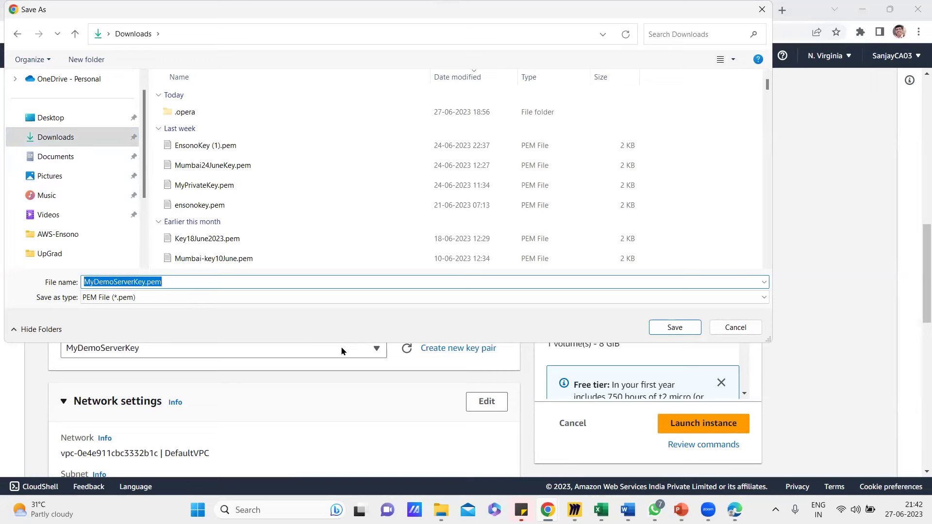
{"action": "left_click", "coordinate": [674, 328]}
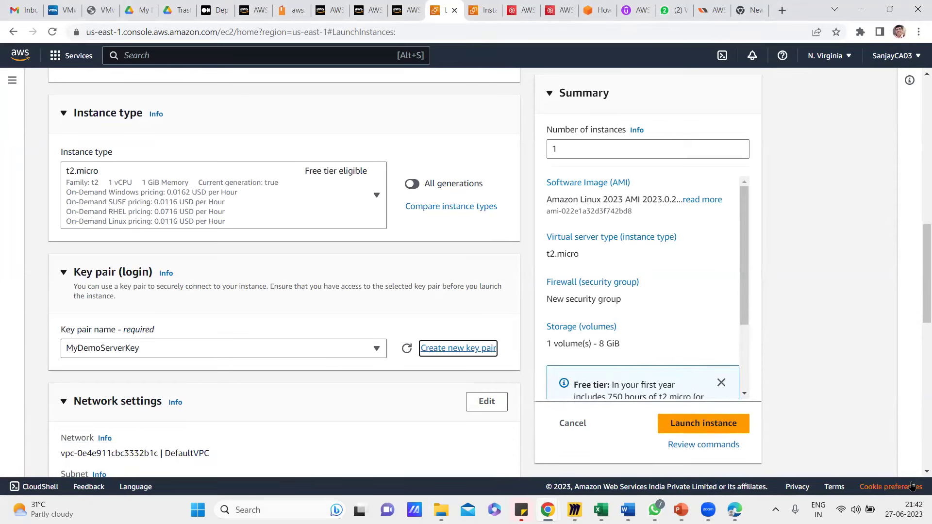
{"action": "scroll", "coordinate": [384, 447], "scroll_direction": "down", "scroll_amount": 1}
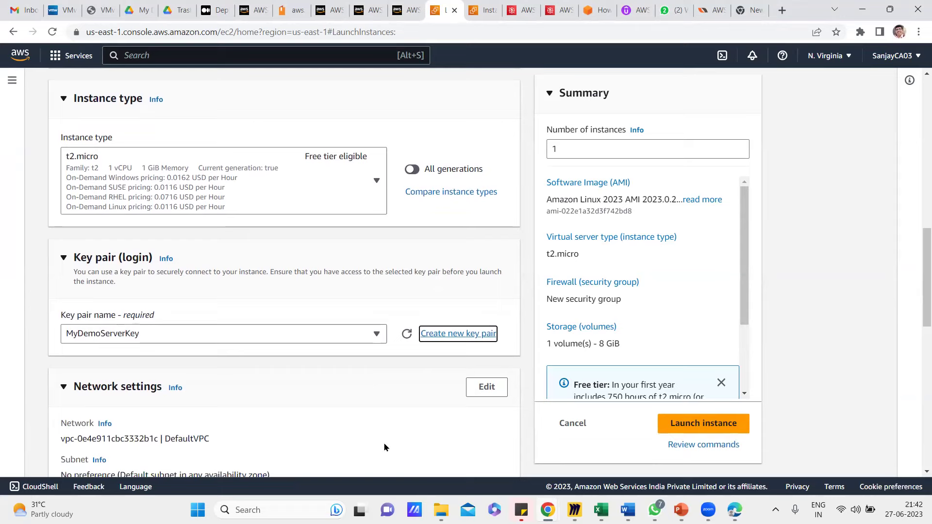
{"action": "scroll", "coordinate": [384, 447], "scroll_direction": "down", "scroll_amount": 3}
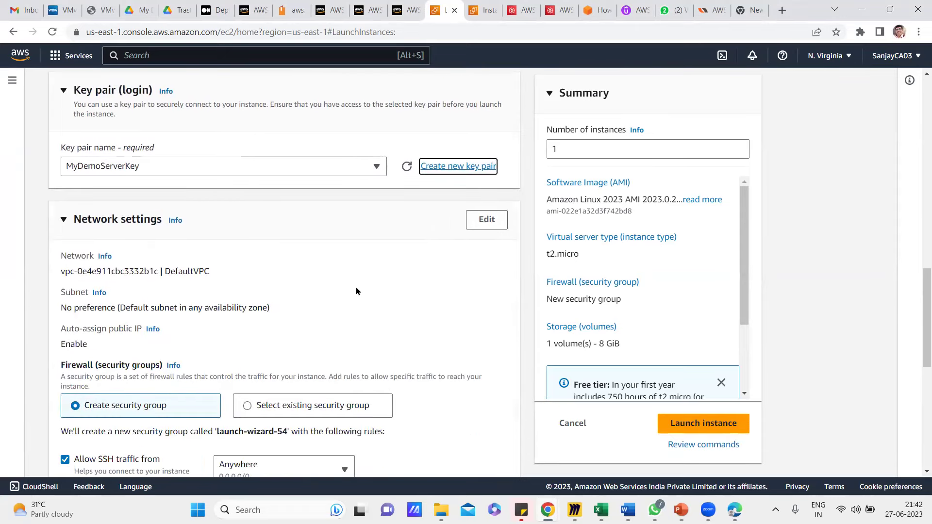
{"action": "scroll", "coordinate": [355, 289], "scroll_direction": "down", "scroll_amount": 3}
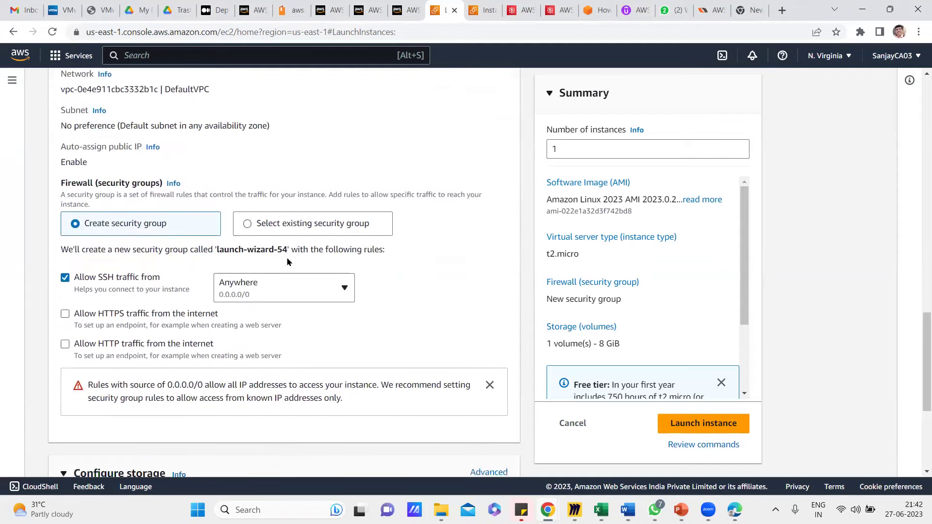
{"action": "left_click_drag", "start_coordinate": [60, 184], "coordinate": [156, 191]}
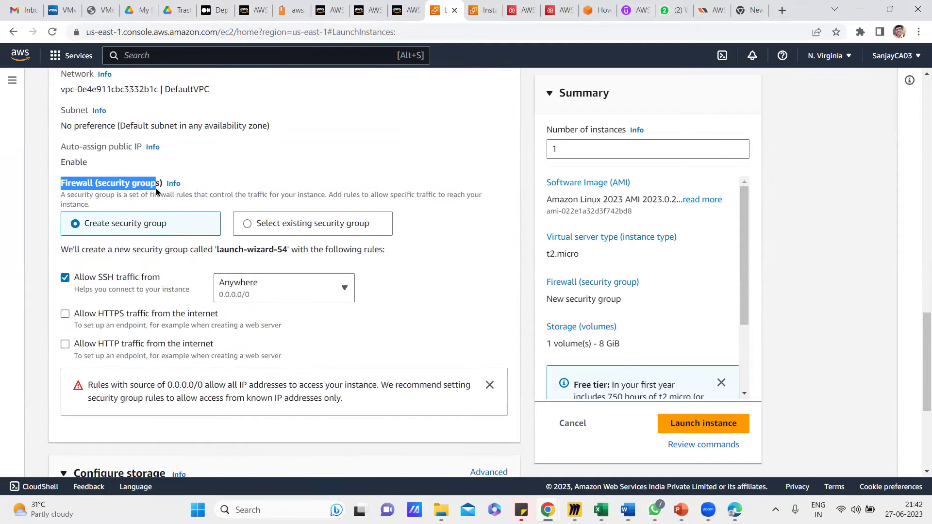
{"action": "left_click", "coordinate": [34, 289]}
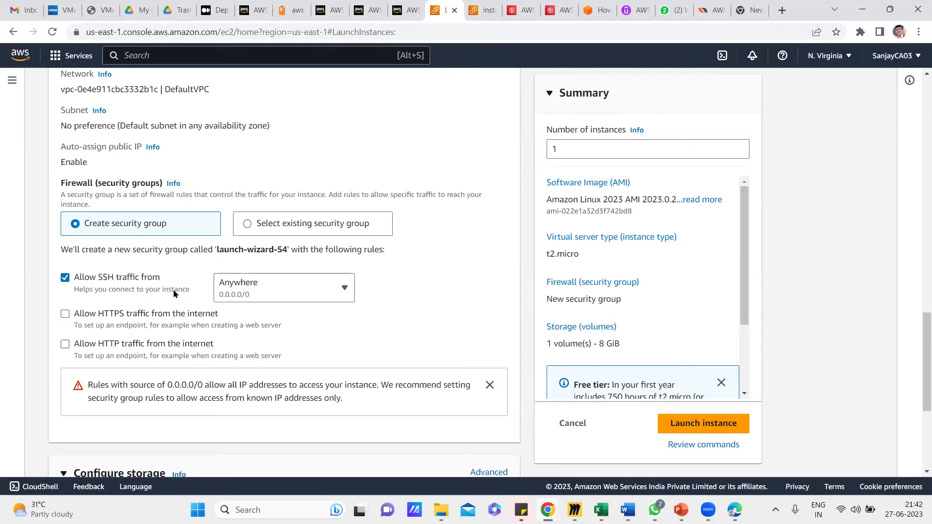
{"action": "scroll", "coordinate": [166, 296], "scroll_direction": "up", "scroll_amount": 1}
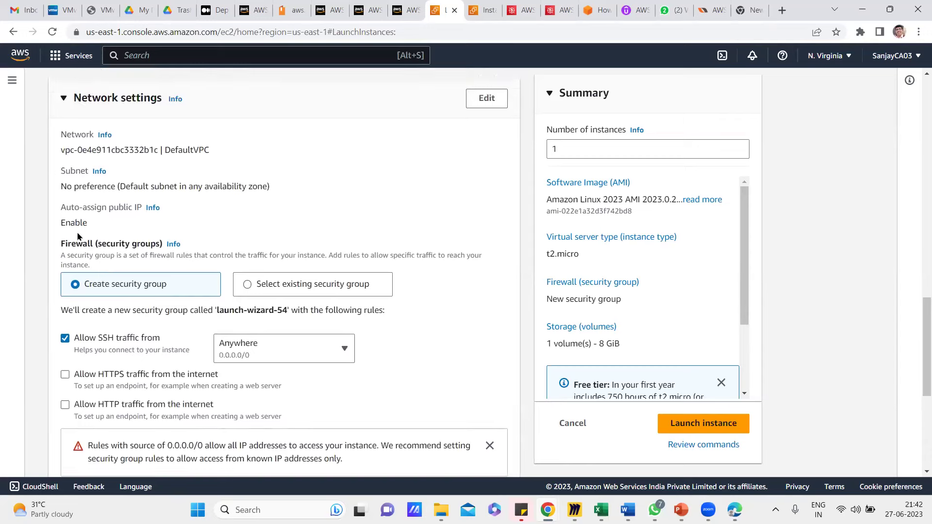
{"action": "left_click_drag", "start_coordinate": [60, 223], "coordinate": [99, 228]}
{"action": "left_click", "coordinate": [36, 236]}
{"action": "left_click_drag", "start_coordinate": [61, 223], "coordinate": [97, 226]}
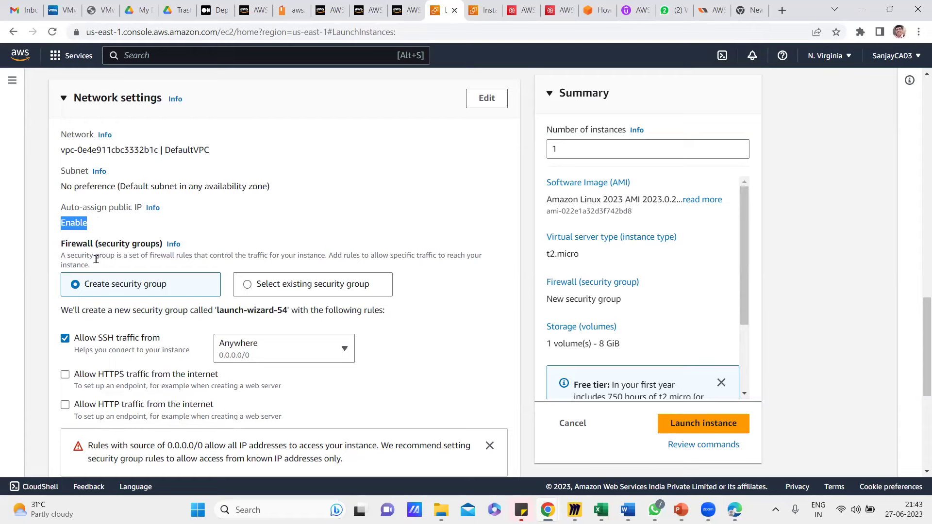
{"action": "scroll", "coordinate": [96, 271], "scroll_direction": "down", "scroll_amount": 2}
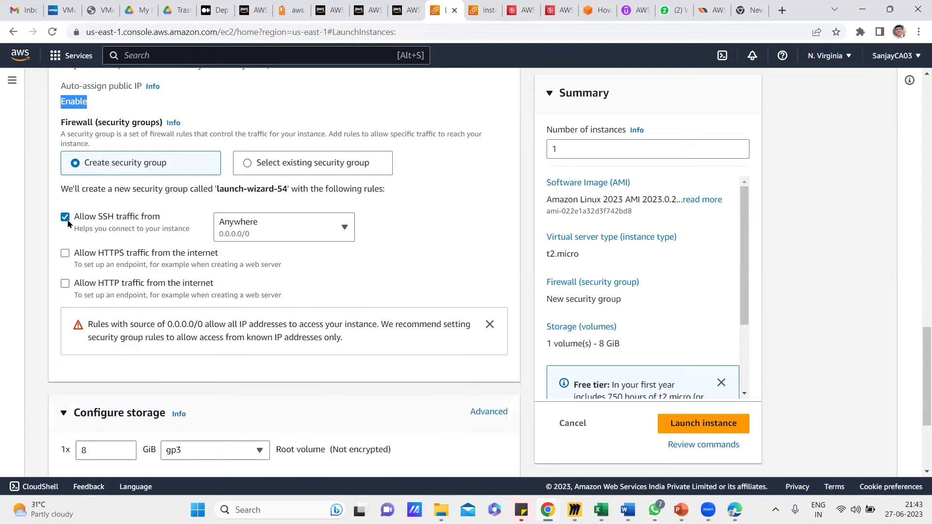
{"action": "scroll", "coordinate": [145, 312], "scroll_direction": "down", "scroll_amount": 3}
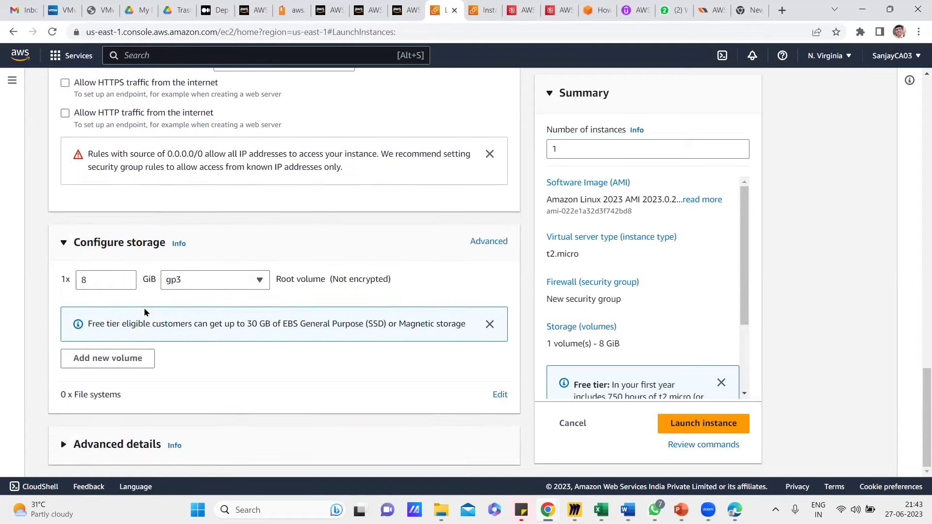
{"action": "left_click", "coordinate": [89, 280]}
{"action": "left_click", "coordinate": [58, 301]}
{"action": "left_click_drag", "start_coordinate": [87, 323], "coordinate": [356, 321]}
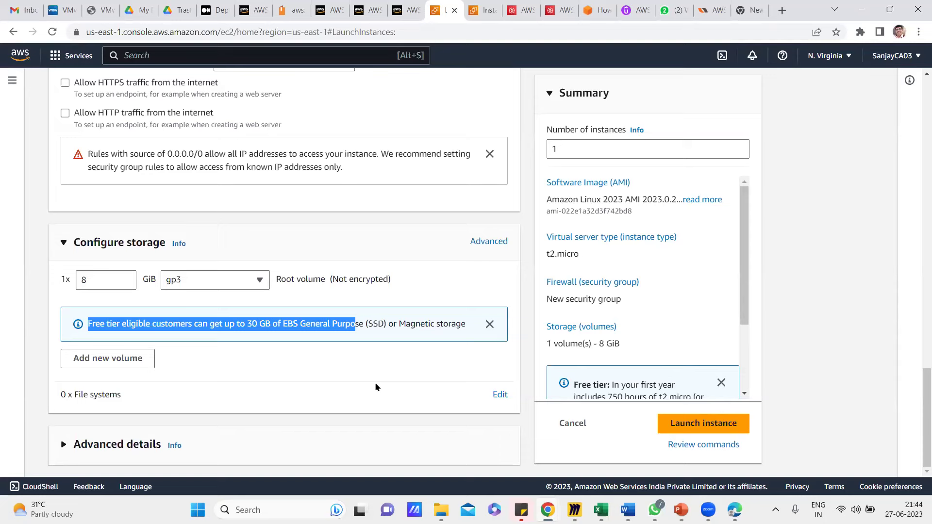
{"action": "left_click", "coordinate": [186, 373]}
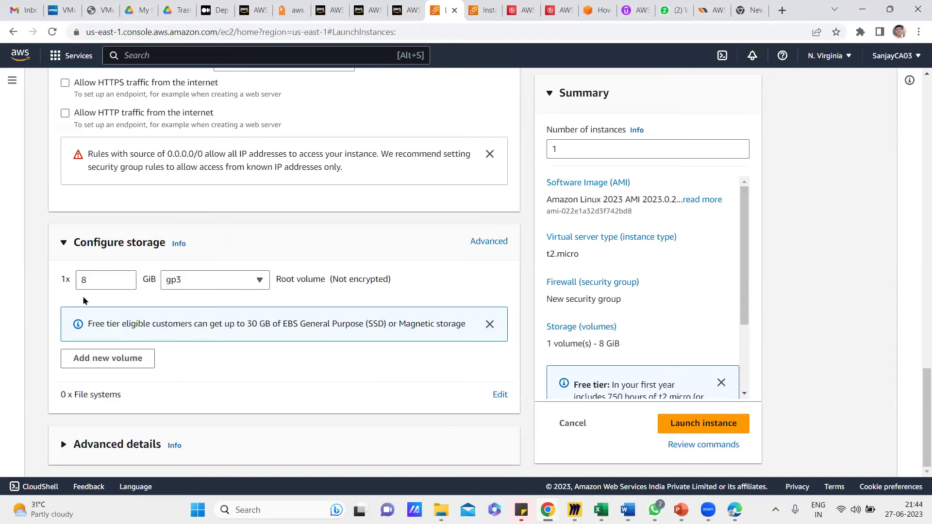
{"action": "double_click", "coordinate": [89, 279]}
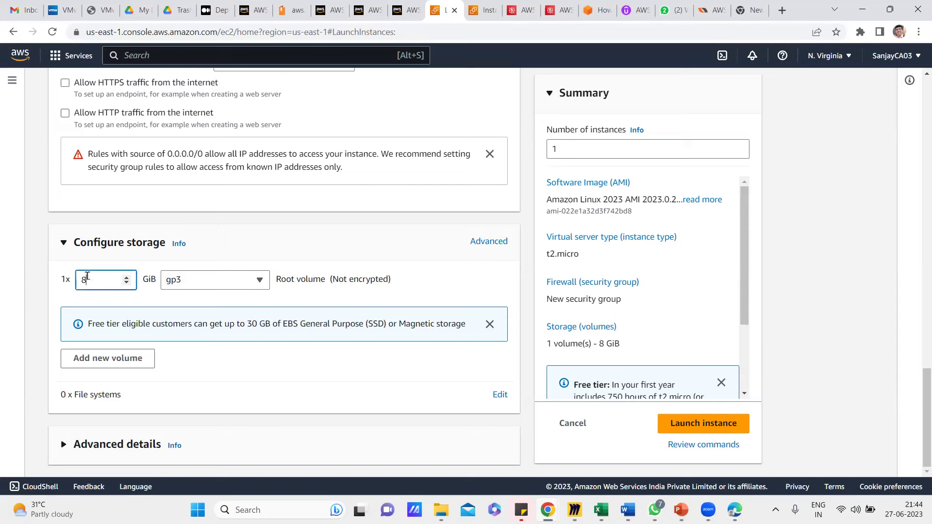
{"action": "type", "text": "12"}
{"action": "left_click", "coordinate": [227, 371]}
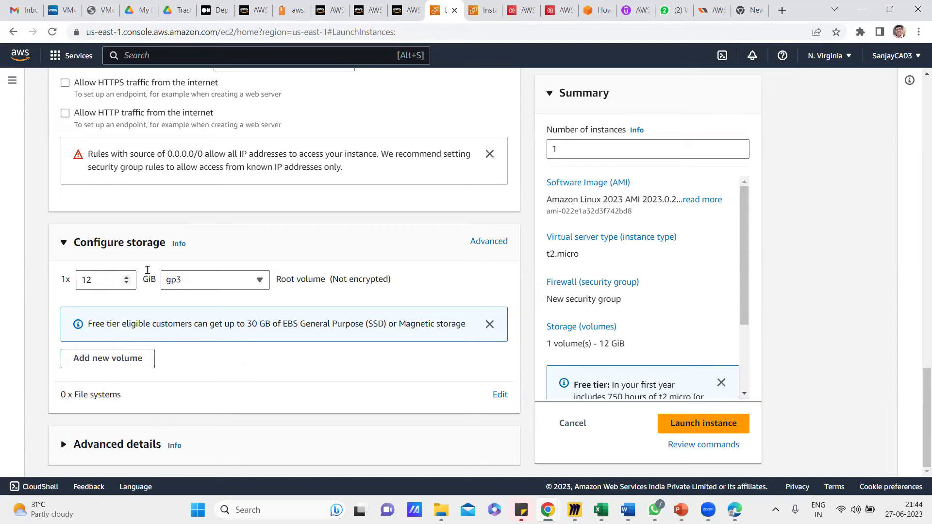
{"action": "left_click", "coordinate": [259, 280]}
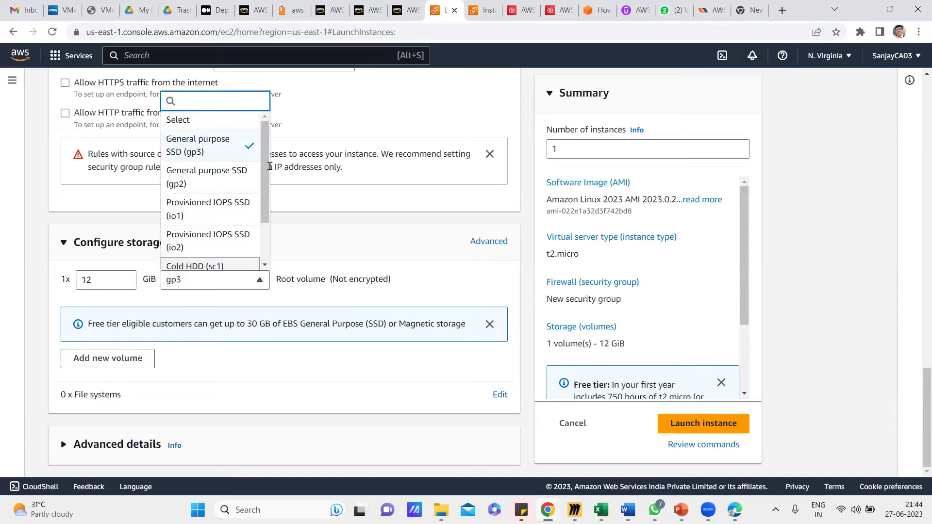
{"action": "scroll", "coordinate": [265, 194], "scroll_direction": "down", "scroll_amount": 2}
{"action": "scroll", "coordinate": [265, 194], "scroll_direction": "up", "scroll_amount": 2}
{"action": "left_click", "coordinate": [335, 241]}
{"action": "left_click", "coordinate": [313, 245]}
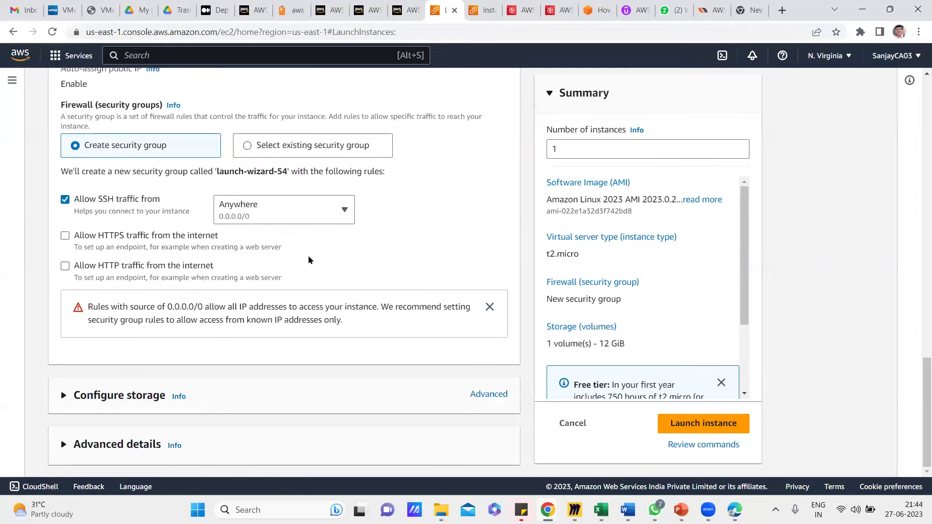
{"action": "left_click", "coordinate": [112, 396]}
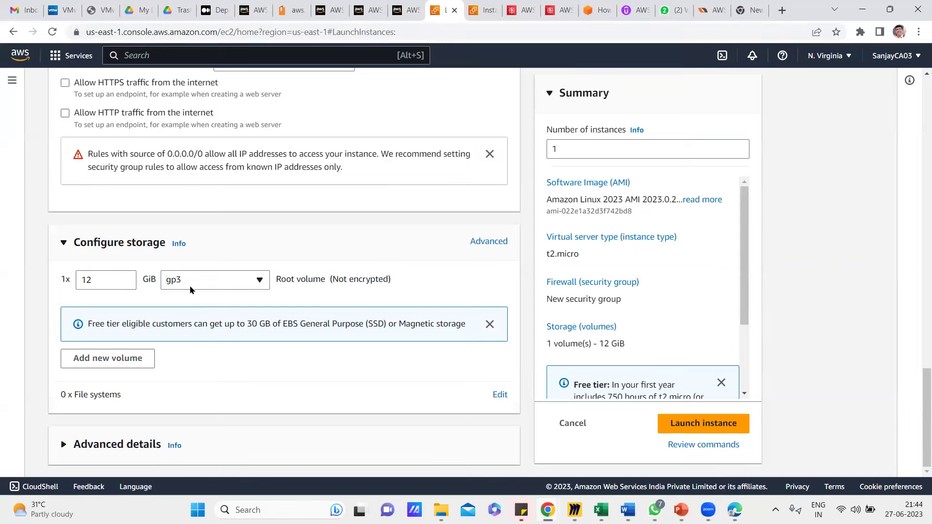
{"action": "left_click", "coordinate": [260, 281]}
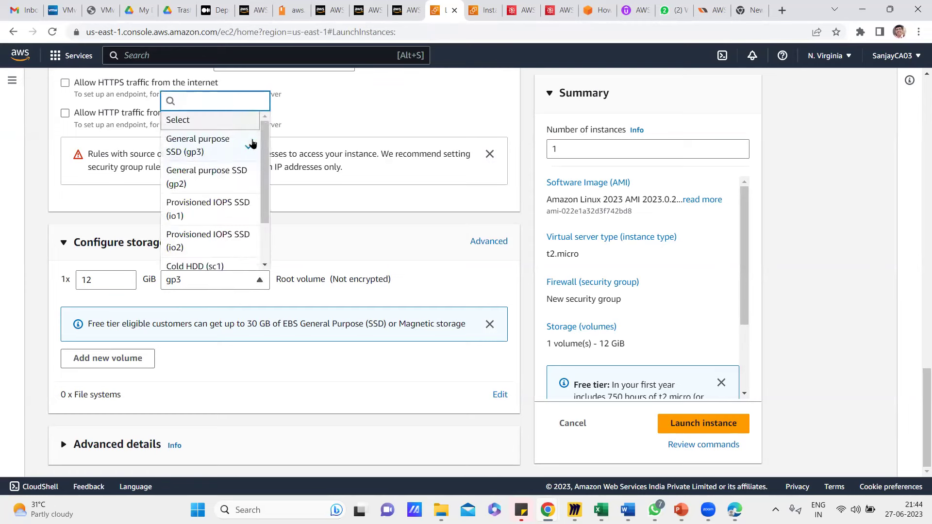
{"action": "scroll", "coordinate": [262, 228], "scroll_direction": "down", "scroll_amount": 2}
{"action": "scroll", "coordinate": [262, 228], "scroll_direction": "up", "scroll_amount": 2}
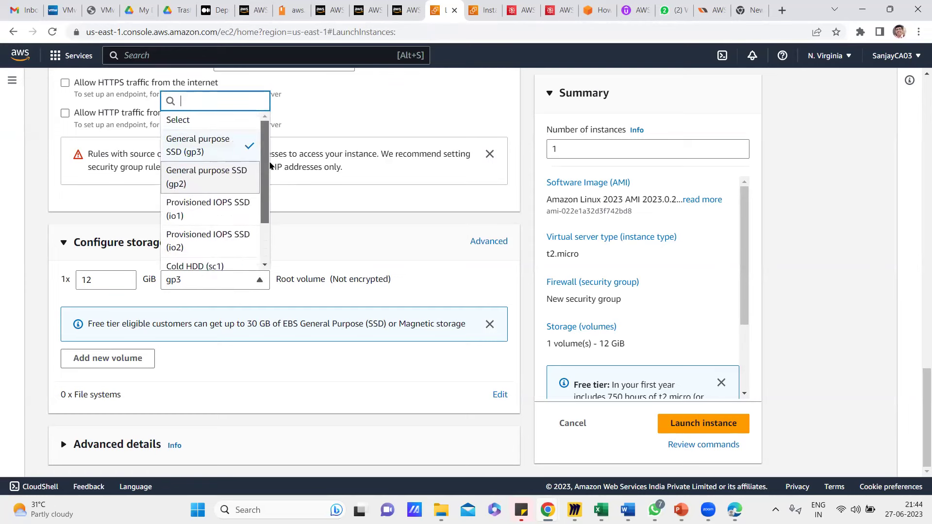
{"action": "left_click", "coordinate": [41, 325]}
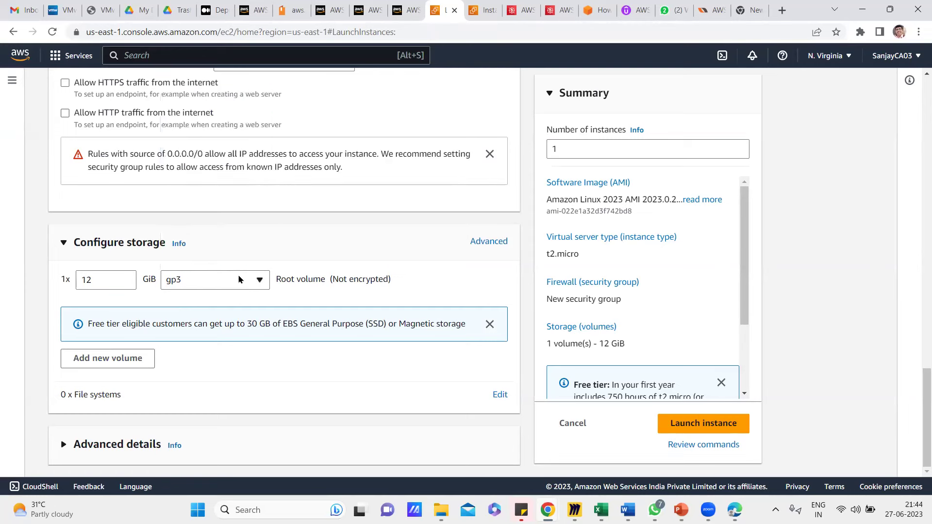
{"action": "left_click", "coordinate": [264, 283]}
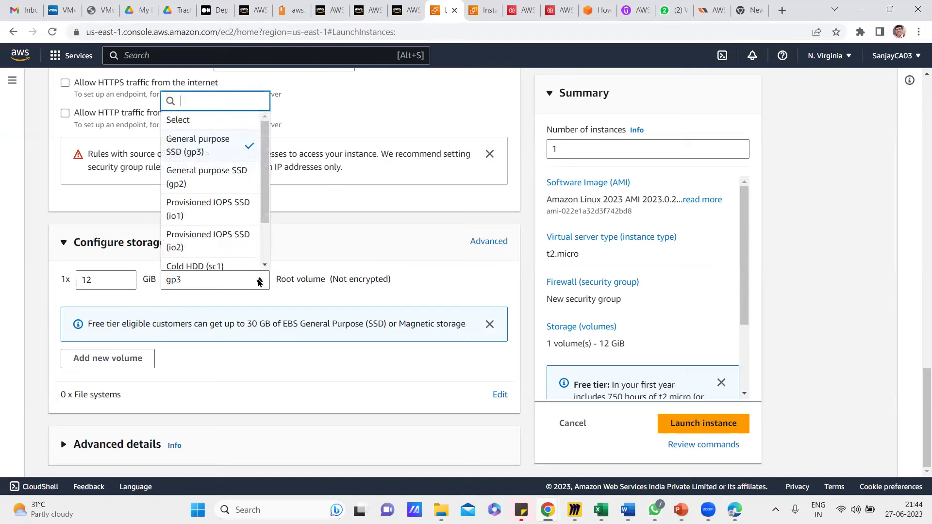
{"action": "left_click", "coordinate": [28, 338]}
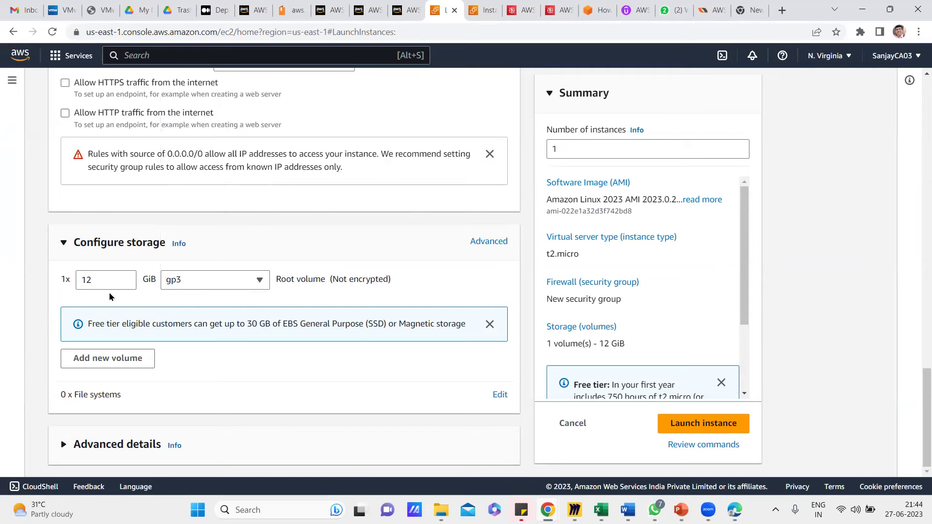
{"action": "left_click_drag", "start_coordinate": [106, 283], "coordinate": [56, 284]}
{"action": "type", "text": "8"}
{"action": "left_click", "coordinate": [40, 303]}
Review the key pair and network settings, then launch the t2.micro instance.
{"action": "scroll", "coordinate": [193, 313], "scroll_direction": "up", "scroll_amount": 4}
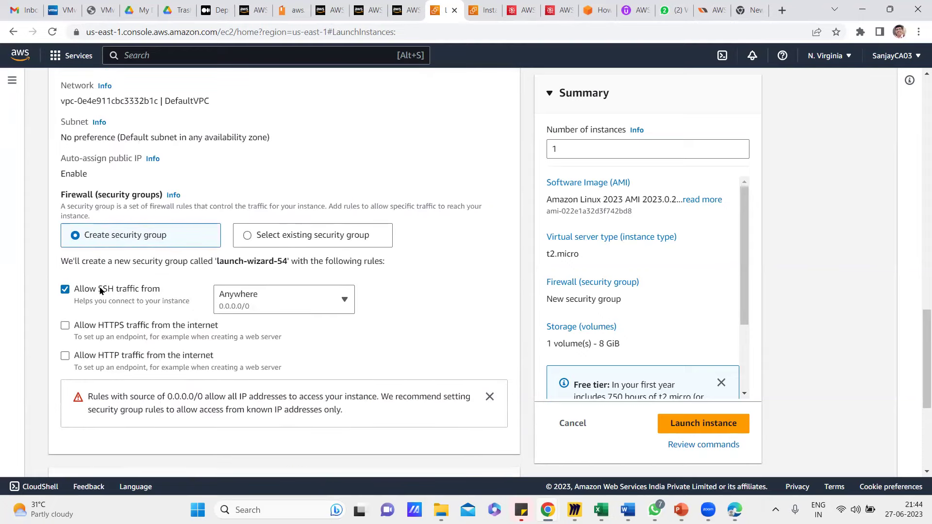
{"action": "scroll", "coordinate": [175, 290], "scroll_direction": "up", "scroll_amount": 5}
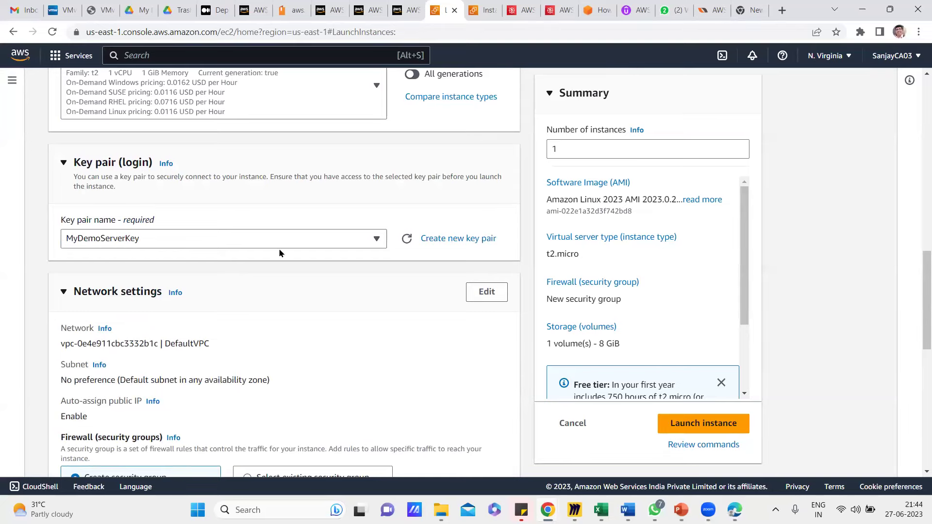
{"action": "scroll", "coordinate": [291, 363], "scroll_direction": "down", "scroll_amount": 10}
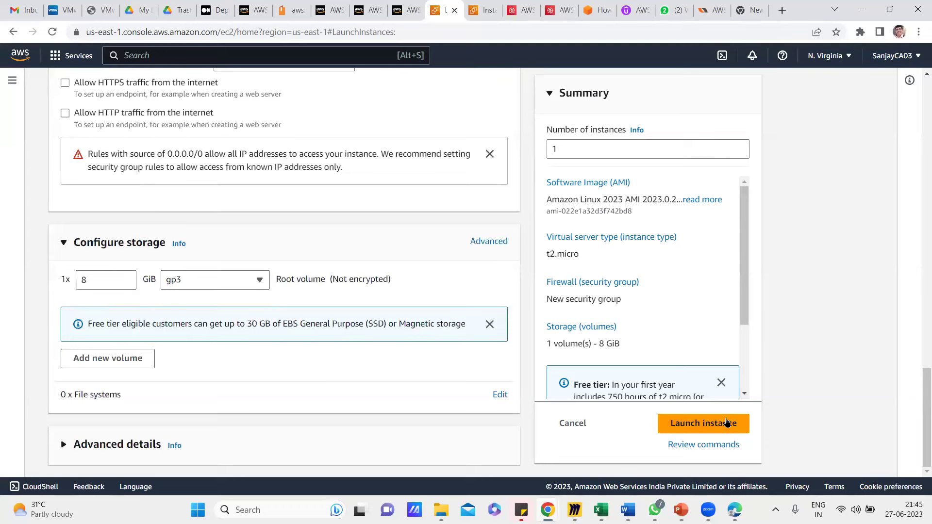
{"action": "left_click", "coordinate": [706, 424]}
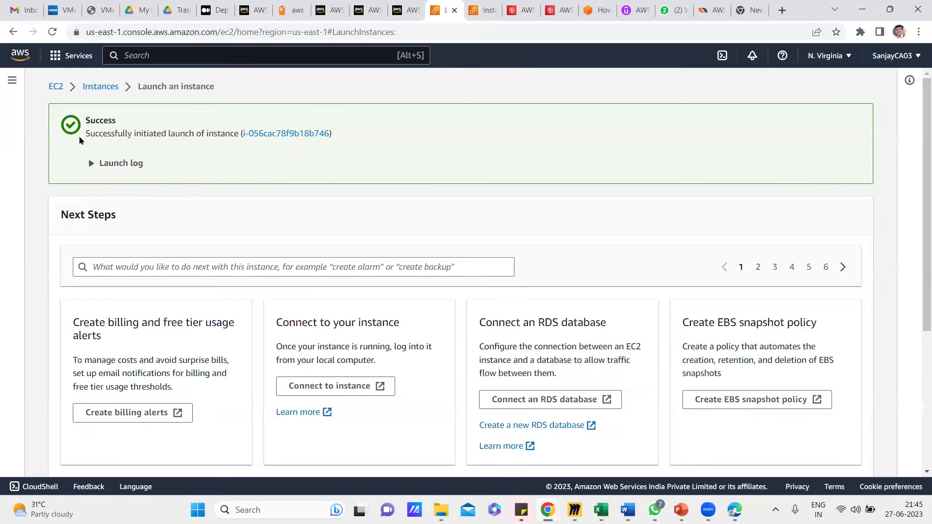
Note the launch success message and new instance ID, then view all instances.
{"action": "left_click_drag", "start_coordinate": [90, 133], "coordinate": [222, 135]}
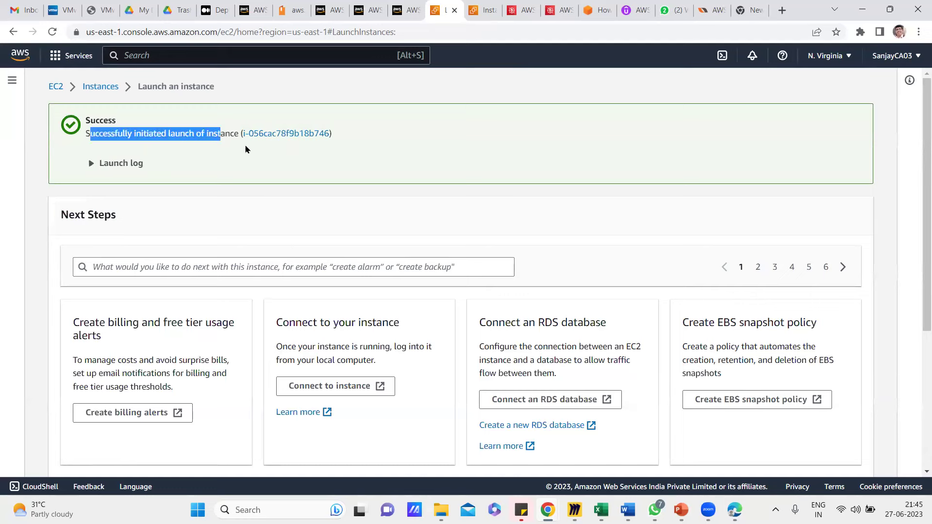
{"action": "left_click_drag", "start_coordinate": [334, 133], "coordinate": [240, 134]}
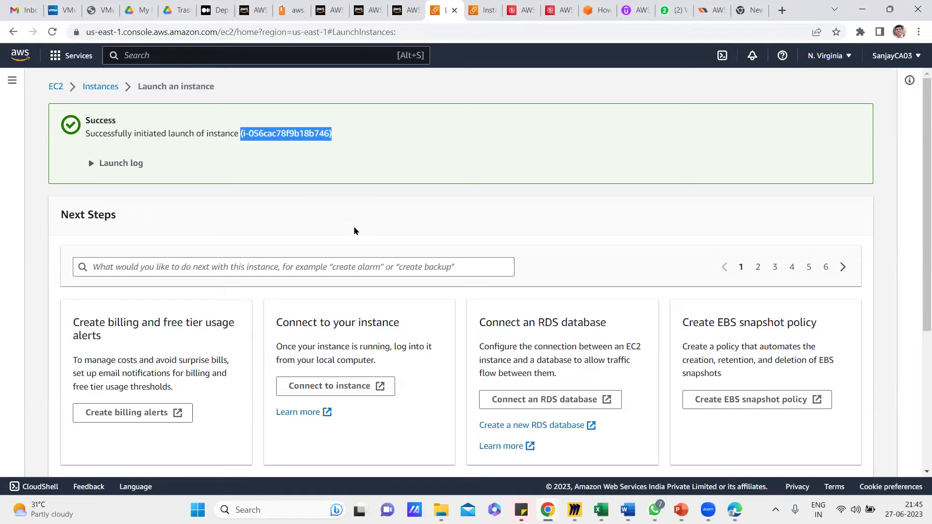
{"action": "scroll", "coordinate": [354, 231], "scroll_direction": "down", "scroll_amount": 5}
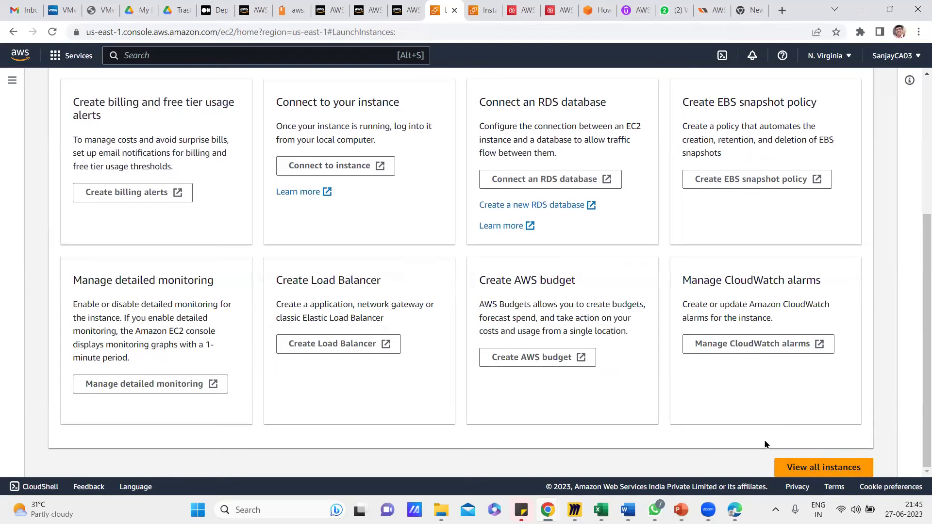
{"action": "left_click", "coordinate": [809, 471]}
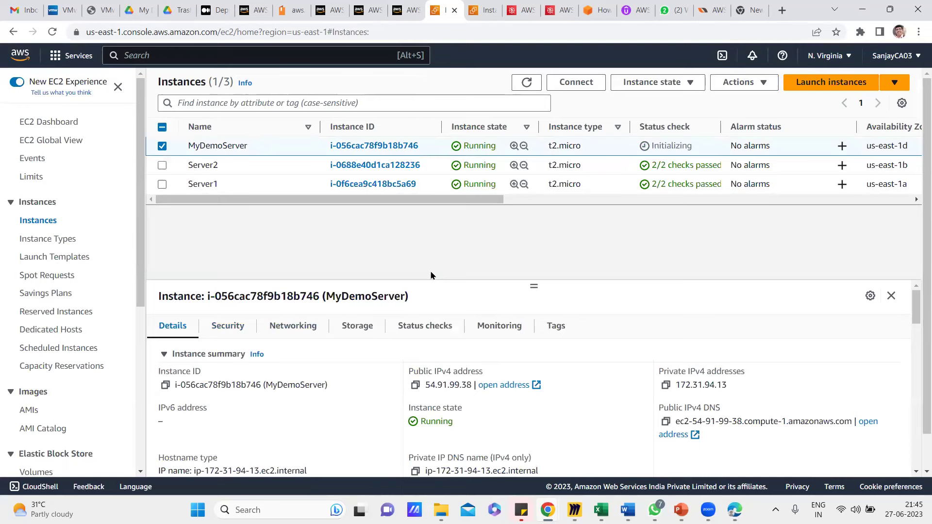
Drag the divider upward to make the MyDemoServer details panel taller.
{"action": "left_click_drag", "start_coordinate": [184, 146], "coordinate": [252, 148]}
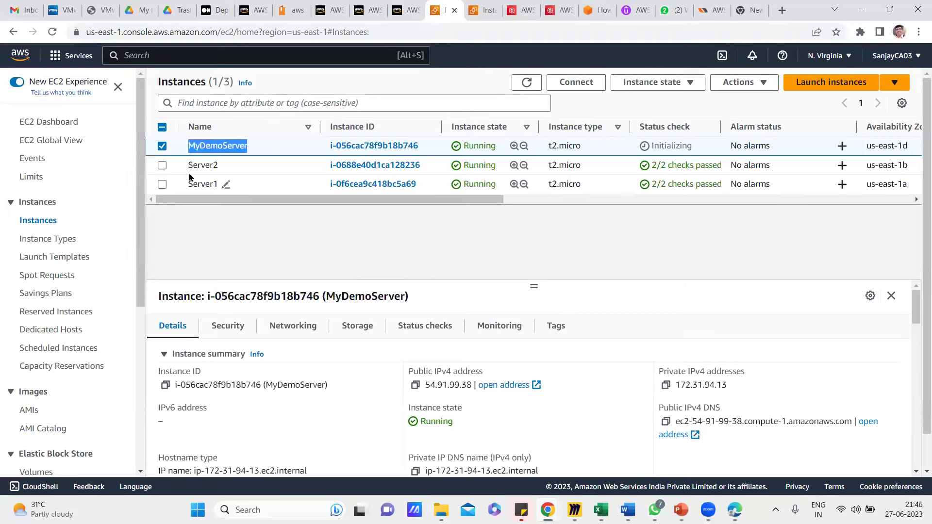
{"action": "left_click_drag", "start_coordinate": [532, 286], "coordinate": [541, 207]}
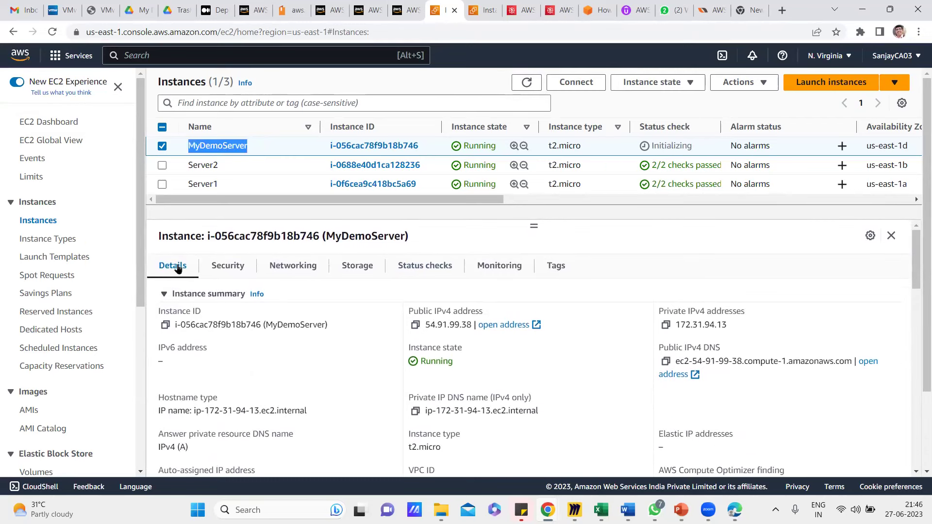
{"action": "left_click_drag", "start_coordinate": [175, 325], "coordinate": [263, 326]}
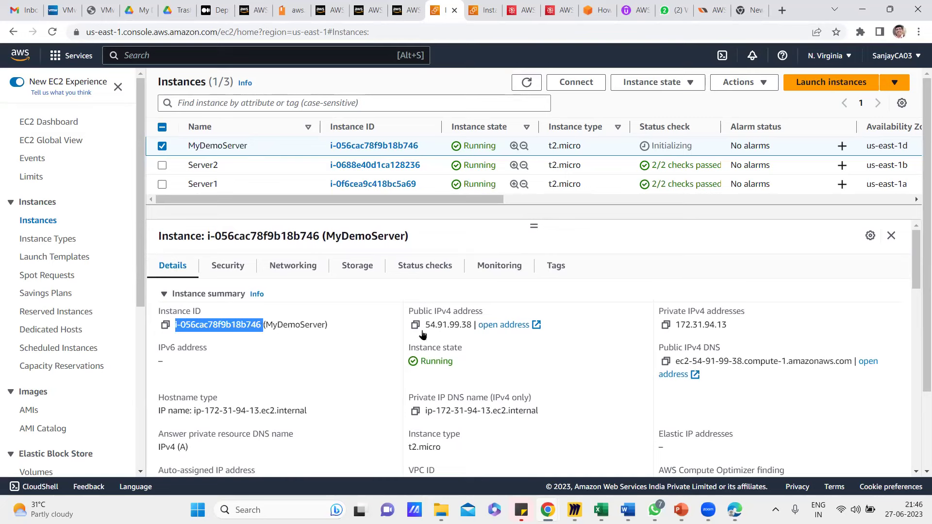
{"action": "left_click_drag", "start_coordinate": [425, 324], "coordinate": [471, 323]}
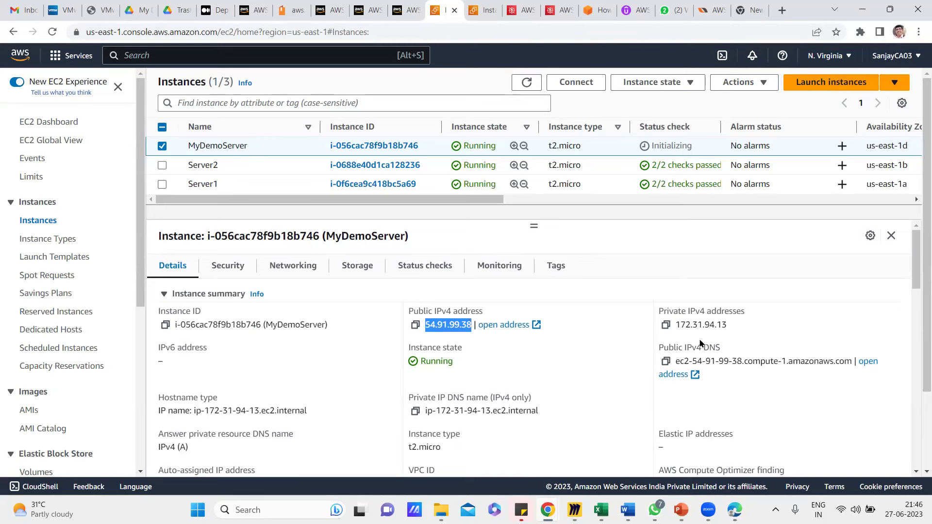
{"action": "left_click_drag", "start_coordinate": [675, 324], "coordinate": [733, 330]}
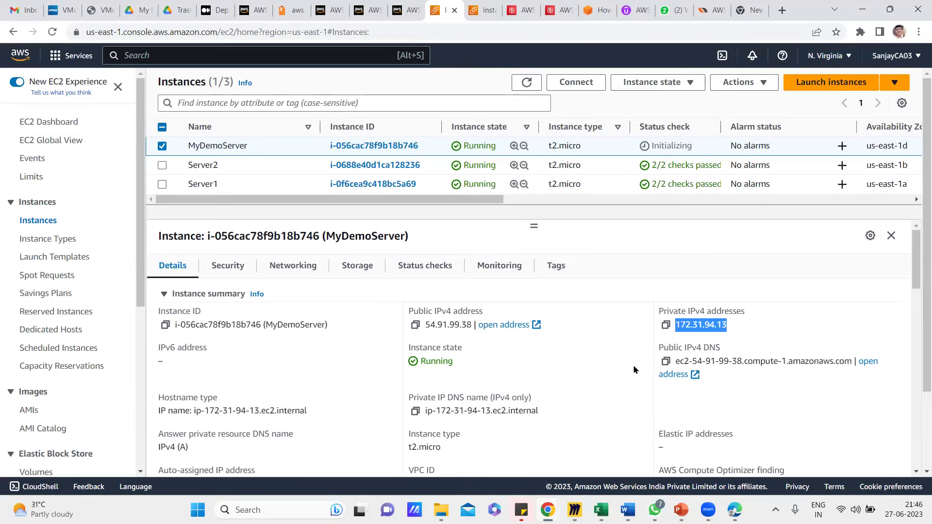
{"action": "left_click", "coordinate": [795, 319]}
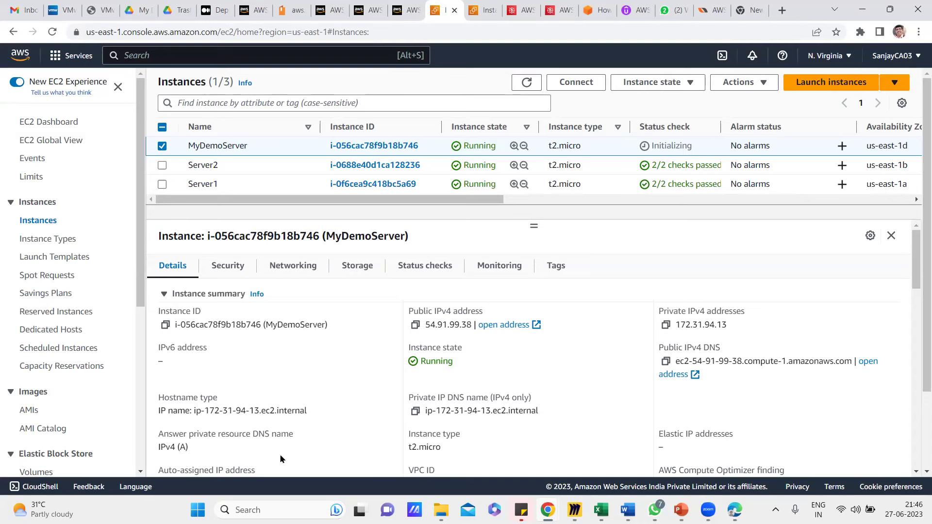
{"action": "left_click_drag", "start_coordinate": [449, 361], "coordinate": [418, 363]}
{"action": "scroll", "coordinate": [365, 398], "scroll_direction": "down", "scroll_amount": 2}
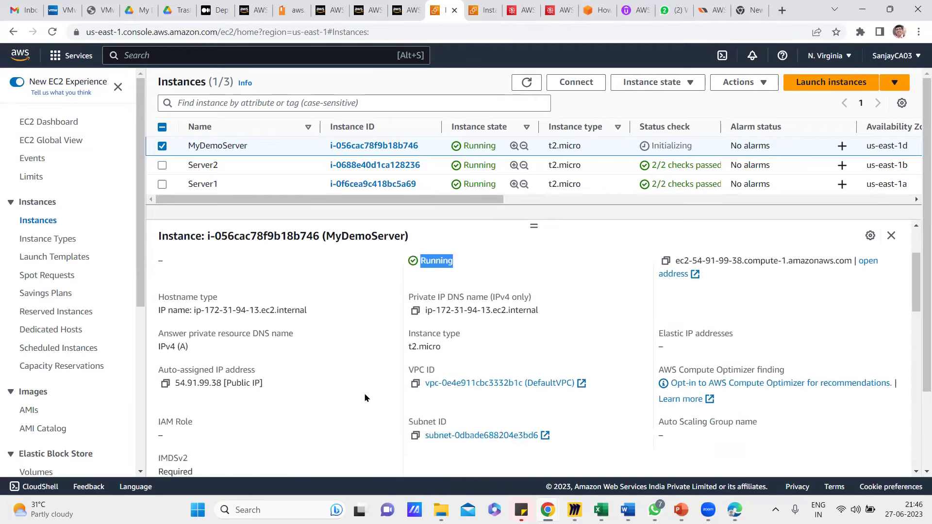
{"action": "left_click_drag", "start_coordinate": [307, 291], "coordinate": [156, 294]}
{"action": "left_click_drag", "start_coordinate": [539, 291], "coordinate": [423, 303]}
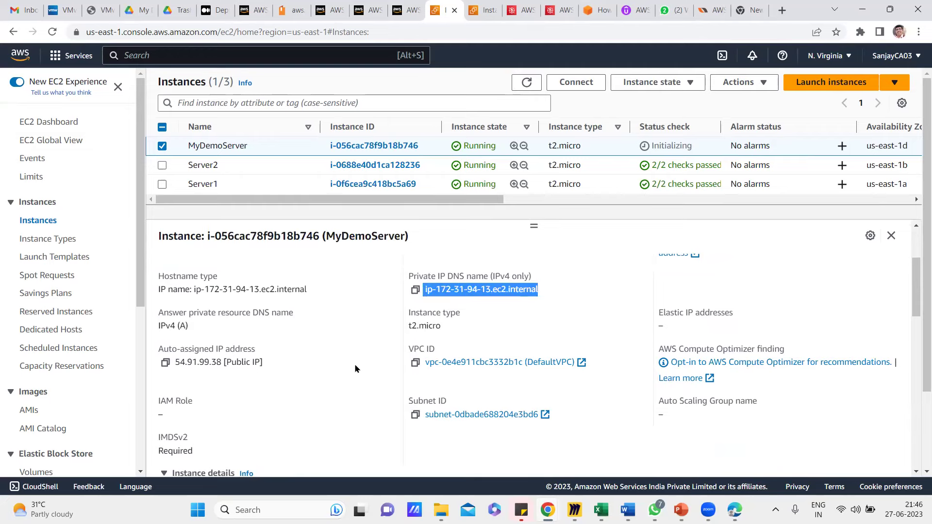
{"action": "scroll", "coordinate": [354, 368], "scroll_direction": "down", "scroll_amount": 3}
{"action": "scroll", "coordinate": [354, 370], "scroll_direction": "down", "scroll_amount": 6}
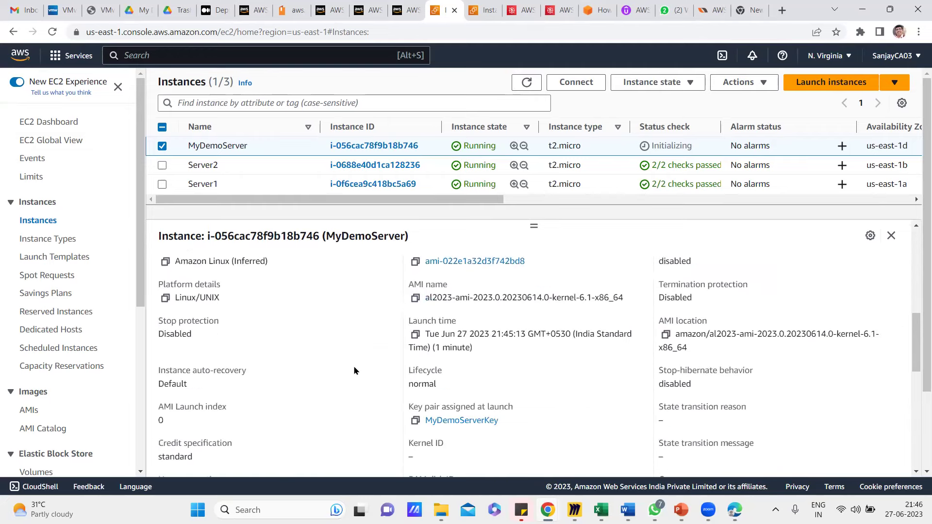
{"action": "scroll", "coordinate": [353, 370], "scroll_direction": "up", "scroll_amount": 10}
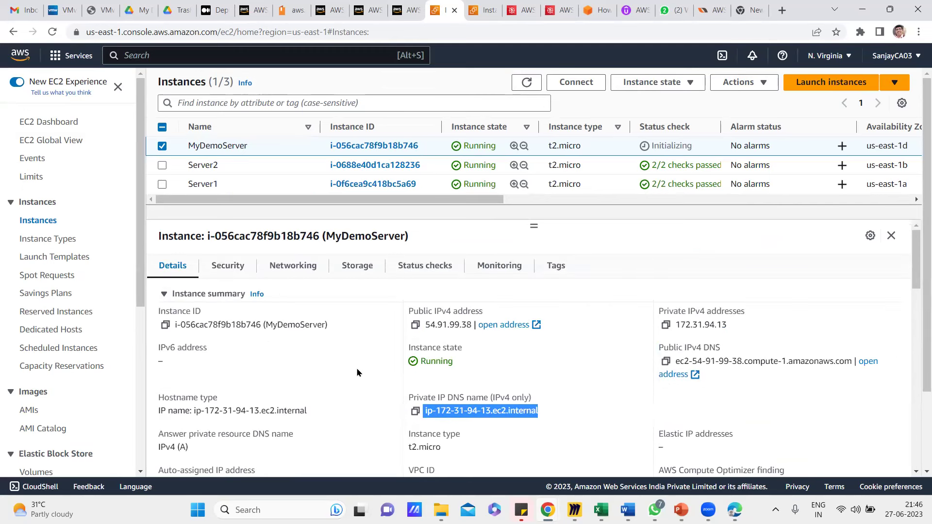
{"action": "left_click", "coordinate": [357, 368]}
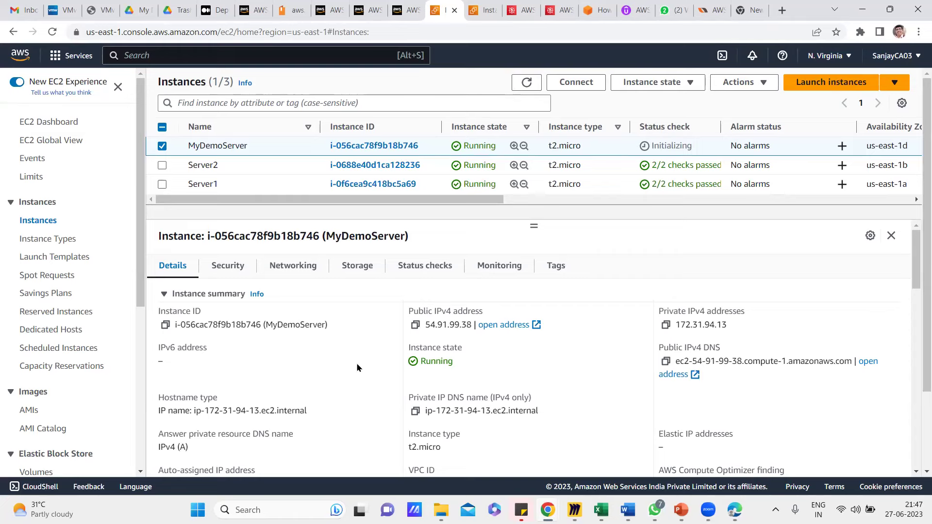
{"action": "left_click", "coordinate": [162, 146]}
{"action": "left_click", "coordinate": [161, 146]}
Open Connect for MyDemoServer and locate its public IP 54.91.99.38.
{"action": "left_click", "coordinate": [574, 84]}
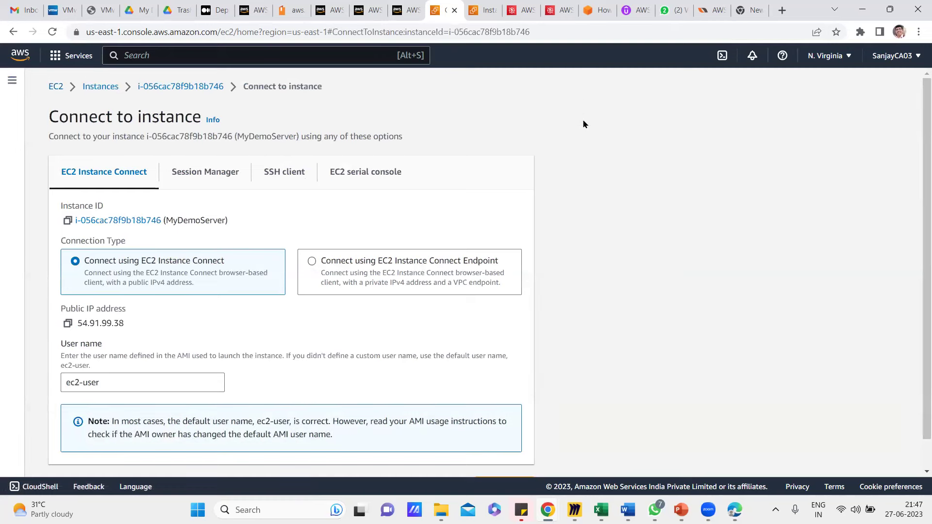
{"action": "scroll", "coordinate": [601, 221], "scroll_direction": "down", "scroll_amount": 1}
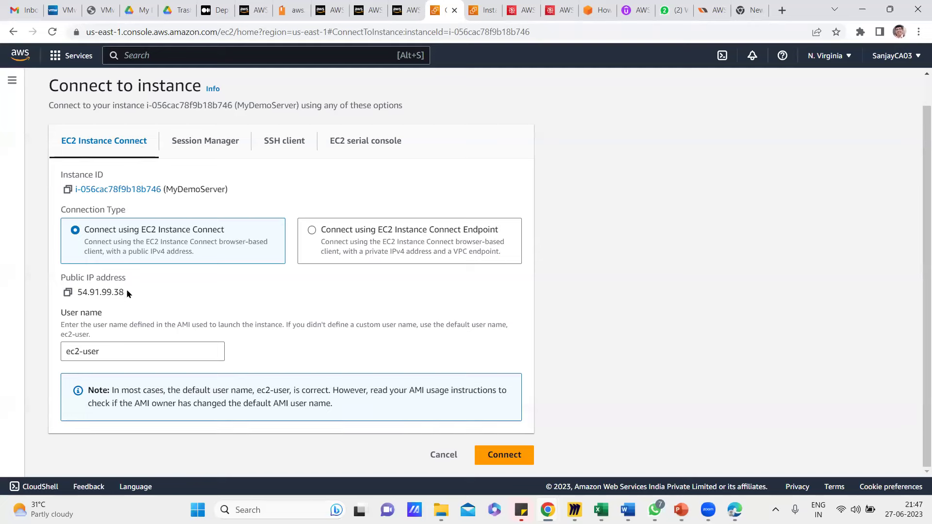
{"action": "left_click_drag", "start_coordinate": [127, 295], "coordinate": [79, 294]}
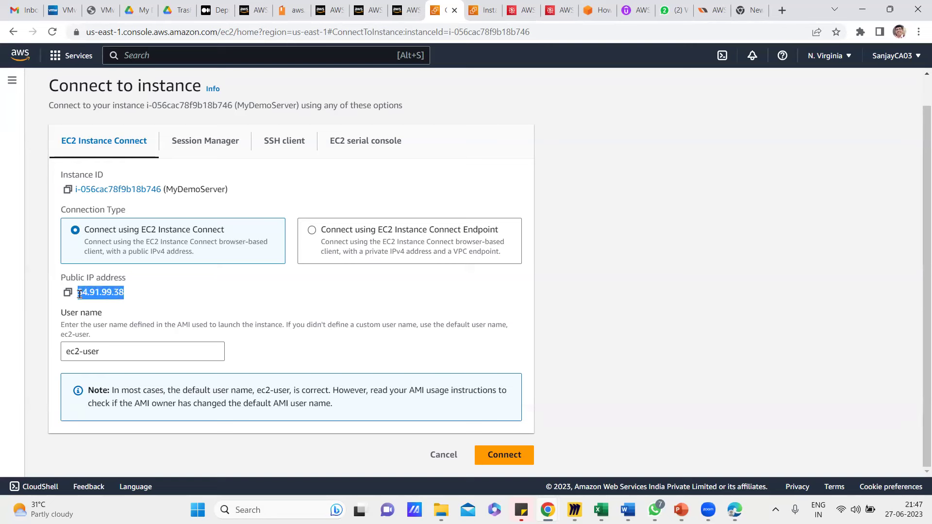
Clear the User name field and let it revert to ec2-user.
{"action": "triple_click", "coordinate": [109, 347]}
{"action": "key", "text": "BackSpace"}
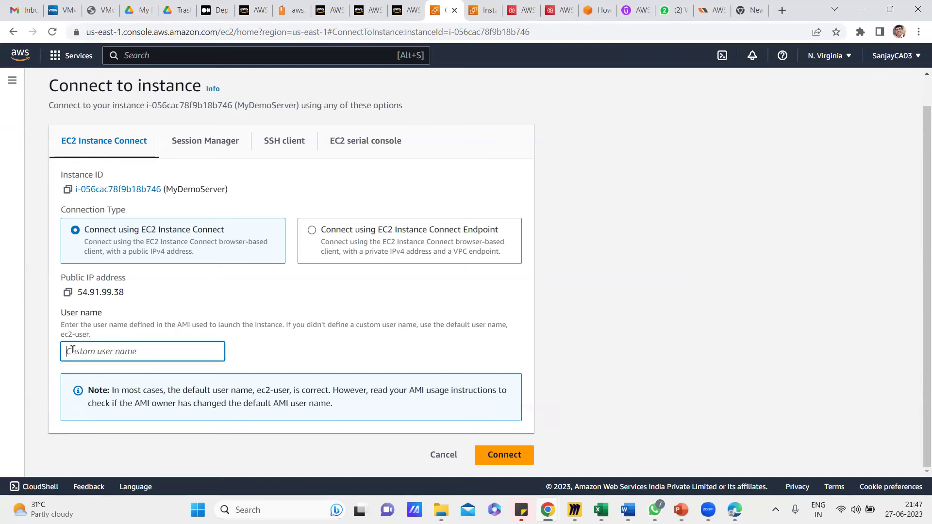
{"action": "left_click", "coordinate": [45, 377]}
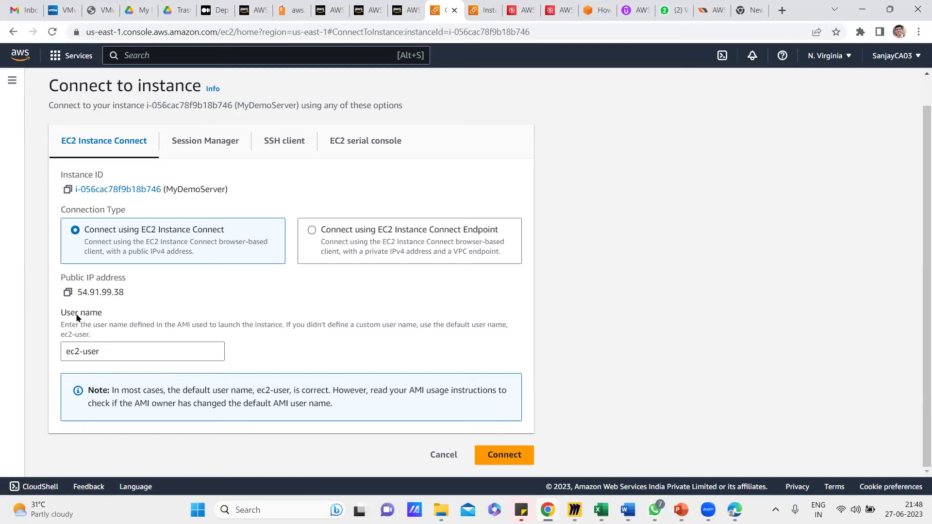
{"action": "left_click_drag", "start_coordinate": [66, 317], "coordinate": [107, 316]}
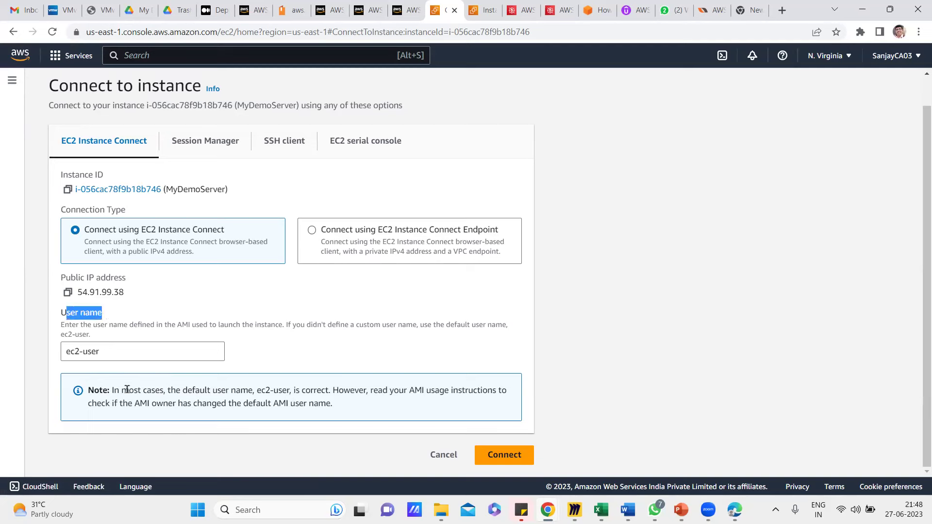
{"action": "left_click", "coordinate": [46, 374]}
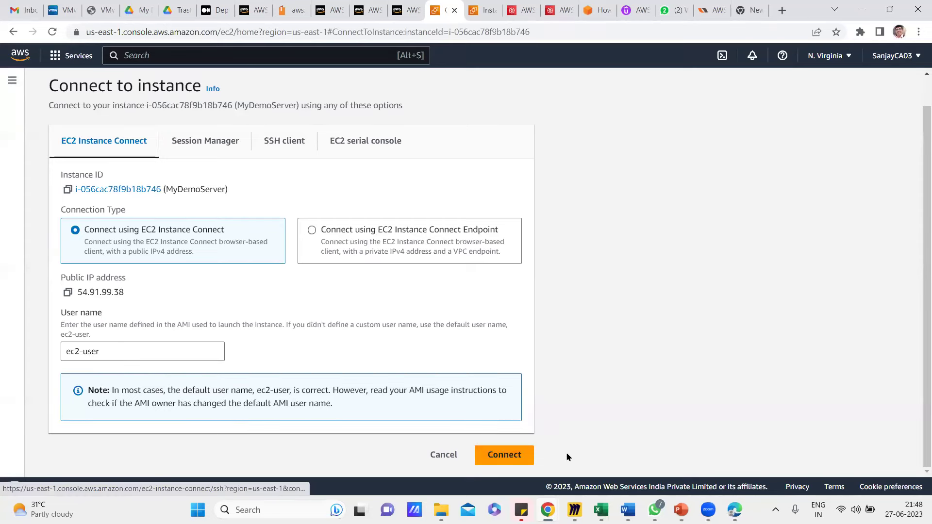
Open an EC2 Instance Connect browser terminal on MyDemoServer, then go back to the Connect to instance tab.
{"action": "left_click", "coordinate": [499, 460]}
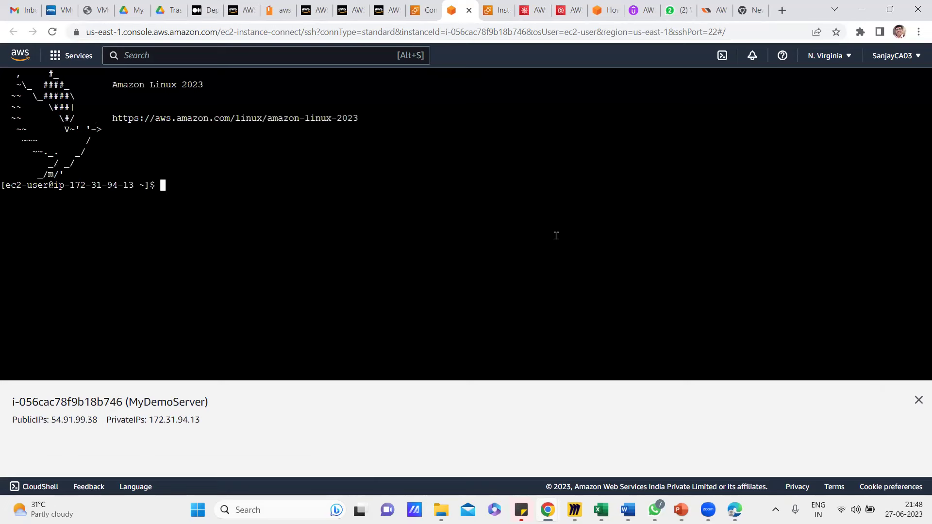
{"action": "key", "text": "Return"}
{"action": "key", "text": "Return"}
{"action": "key", "text": "Return"}
{"action": "key", "text": "Return"}
{"action": "key", "text": "Return"}
{"action": "key", "text": "Return"}
{"action": "key", "text": "Return"}
{"action": "key", "text": "Return"}
{"action": "key", "text": "Return"}
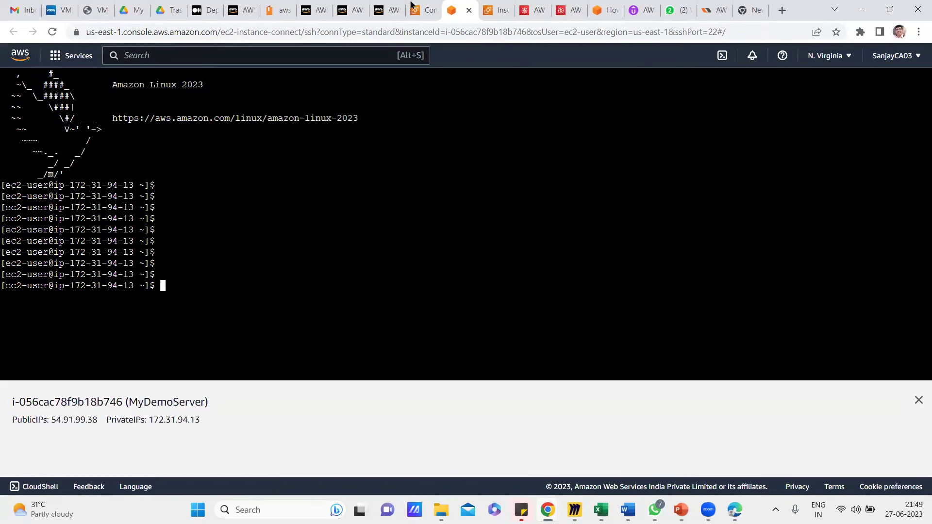
{"action": "left_click", "coordinate": [436, 10]}
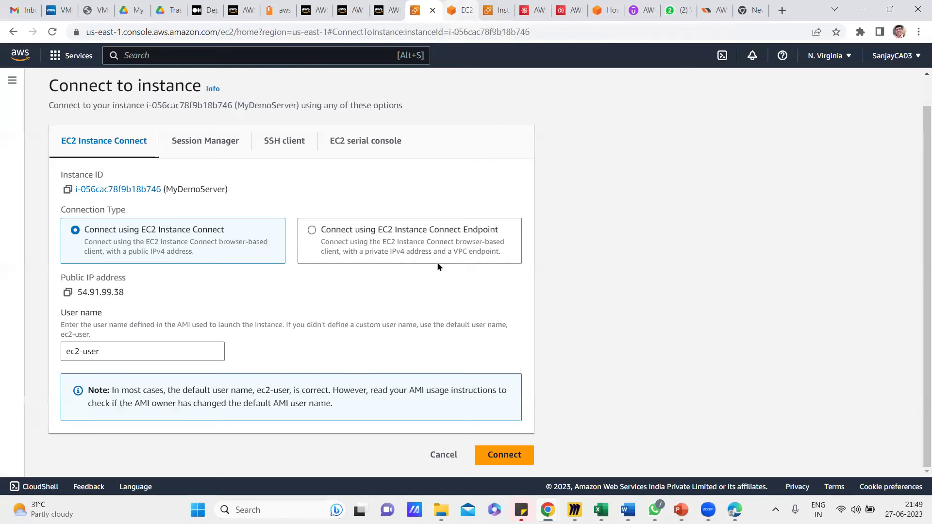
Return to the Instances list and copy MyDemoServer's public IPv4 address 54.91.99.38.
{"action": "left_click", "coordinate": [66, 292]}
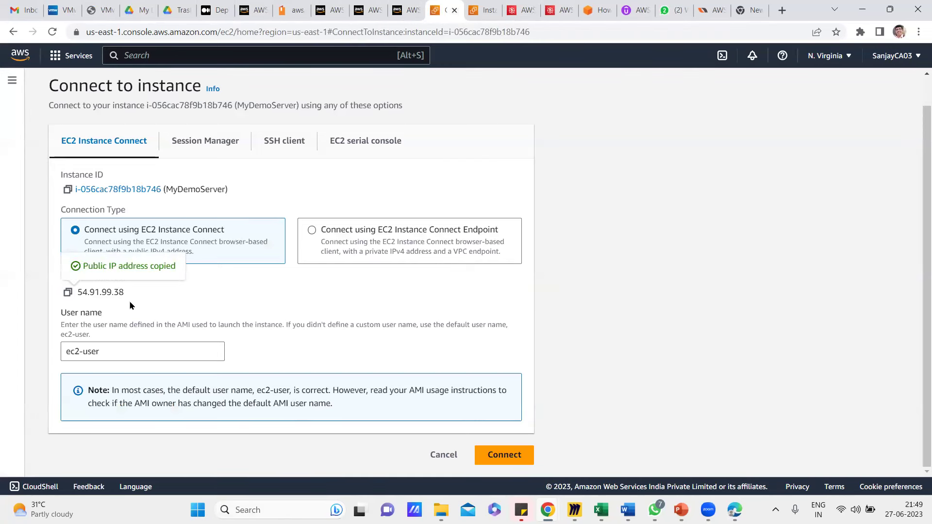
{"action": "left_click", "coordinate": [443, 454]}
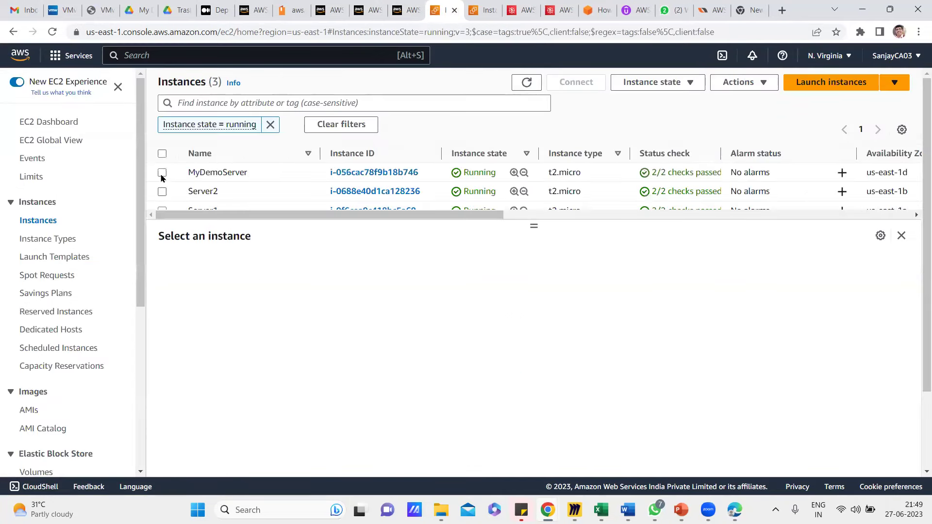
{"action": "left_click", "coordinate": [162, 173]}
{"action": "left_click", "coordinate": [415, 325]}
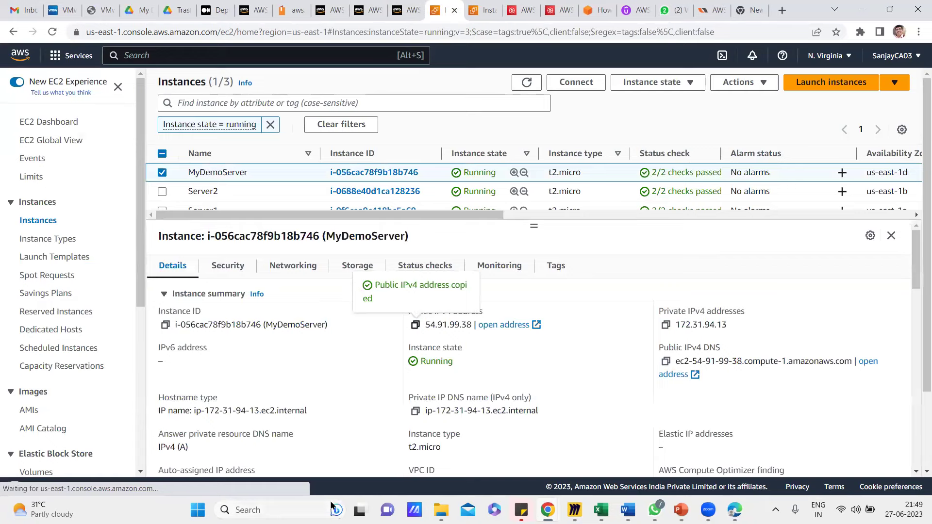
Check that 'Key pair assigned at launch' reads MyDemoServerKey, then bring up Windows search.
{"action": "scroll", "coordinate": [591, 346], "scroll_direction": "down", "scroll_amount": 3}
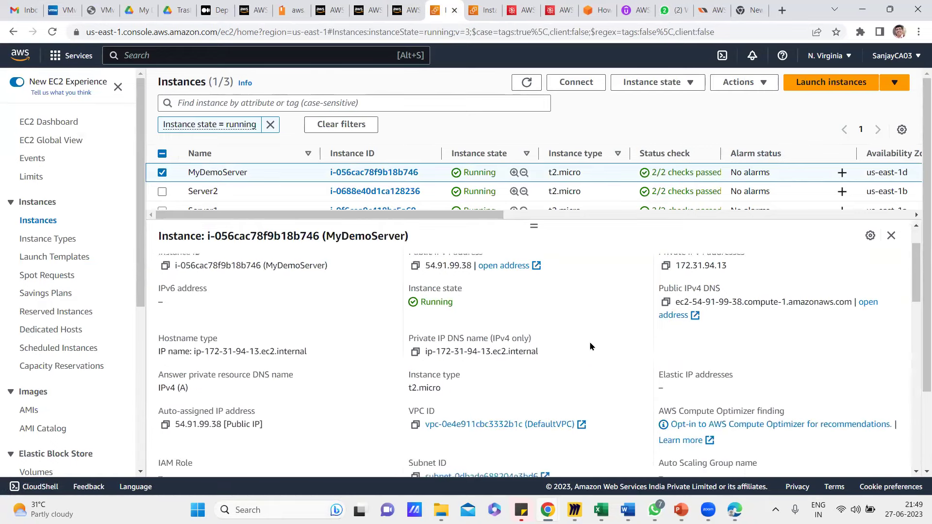
{"action": "scroll", "coordinate": [590, 346], "scroll_direction": "down", "scroll_amount": 7}
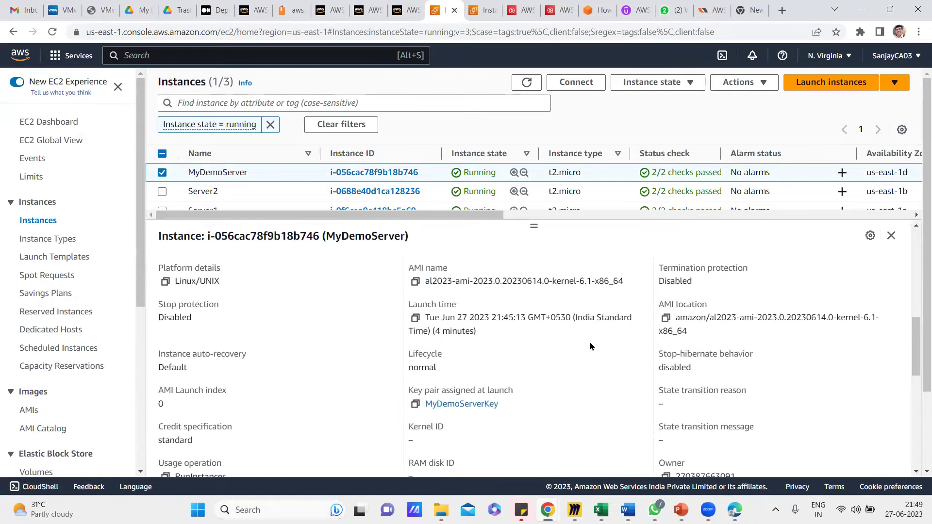
{"action": "left_click_drag", "start_coordinate": [498, 359], "coordinate": [425, 359]}
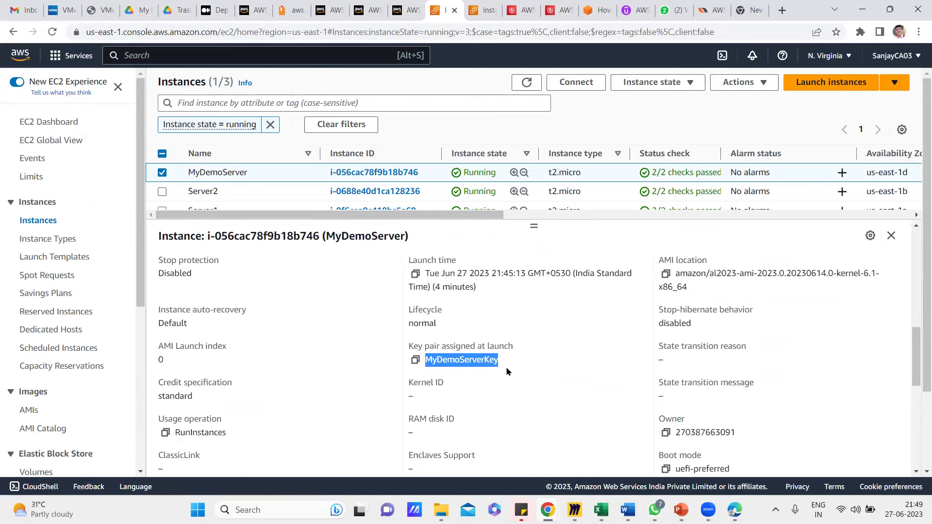
{"action": "left_click", "coordinate": [253, 509]}
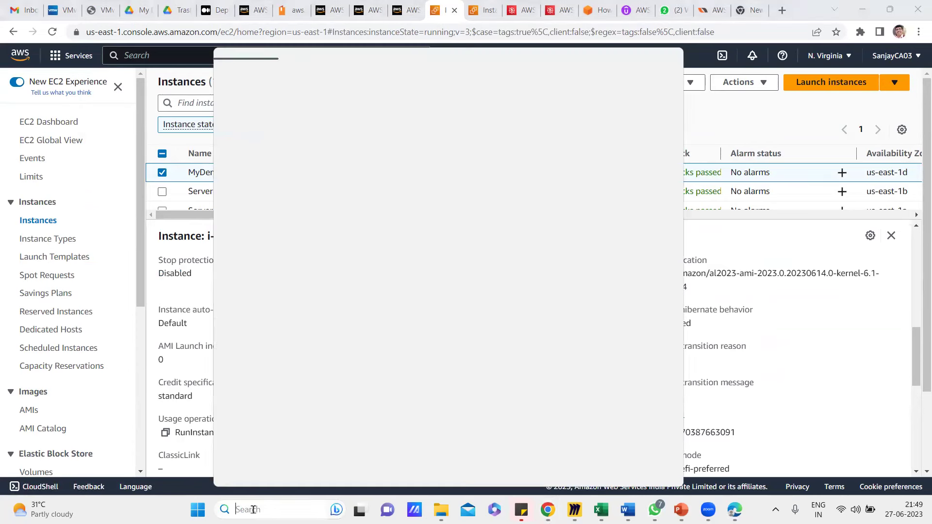
Launch Command Prompt and change into the Downloads folder.
{"action": "type", "text": "cmd"}
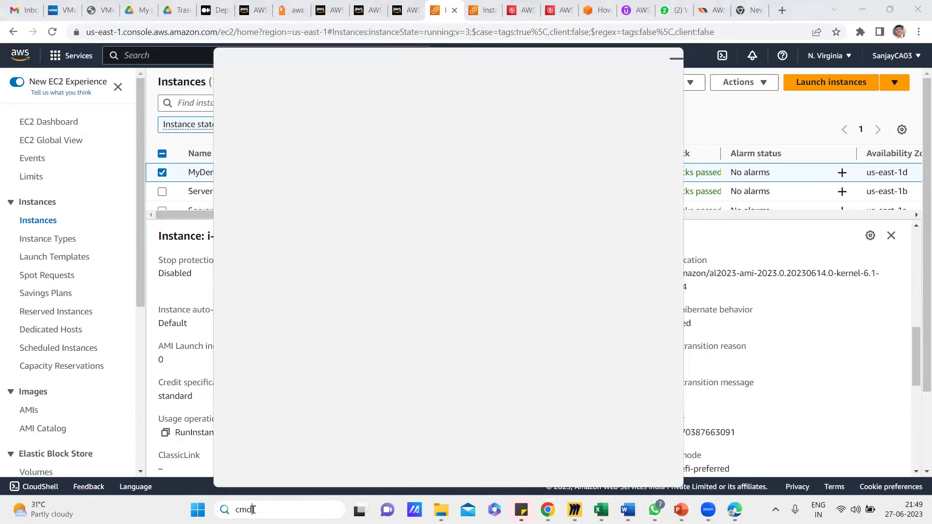
{"action": "key", "text": "BackSpace"}
{"action": "key", "text": "BackSpace"}
{"action": "key", "text": "BackSpace"}
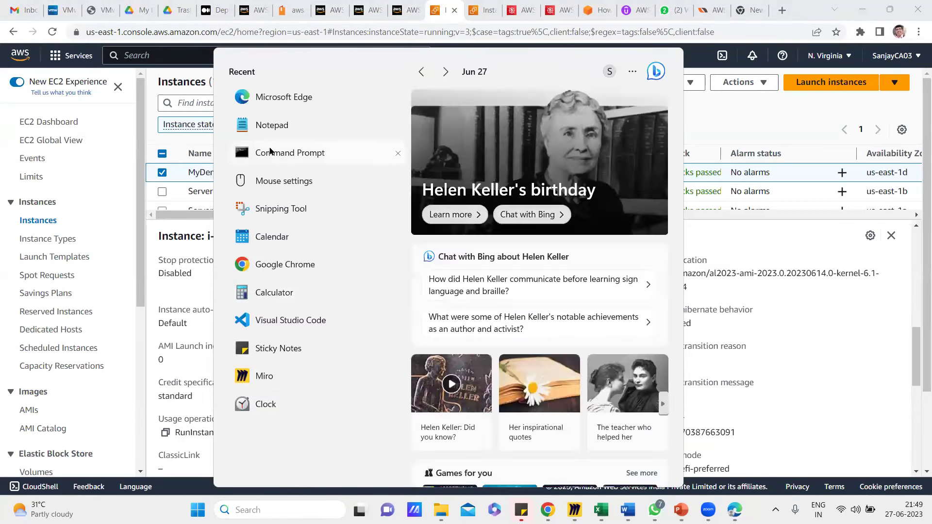
{"action": "left_click", "coordinate": [271, 151]}
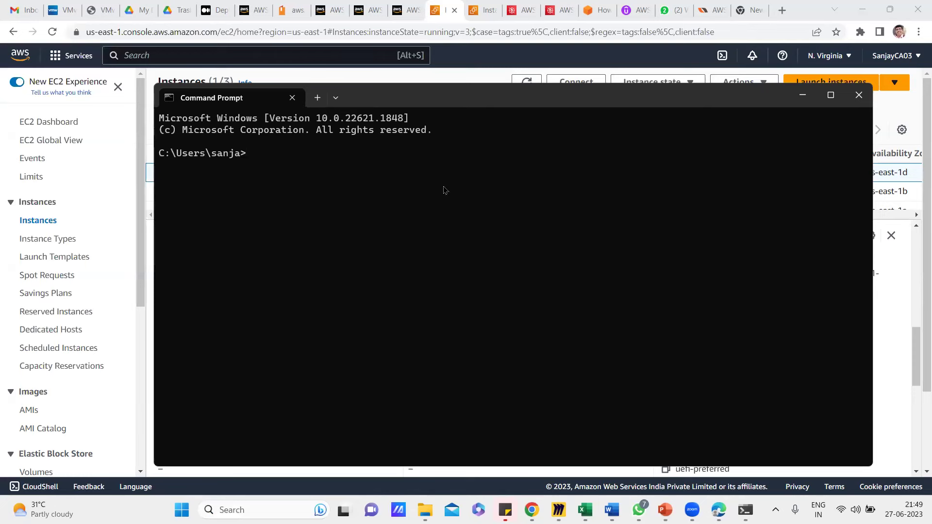
{"action": "type", "text": "cd Downloads"}
{"action": "key", "text": "Return"}
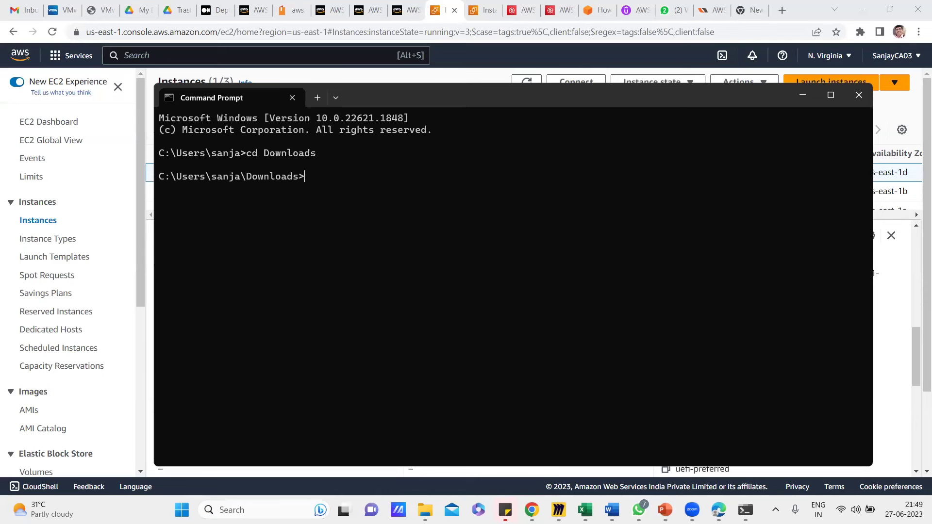
List MyDemoServerKey.pem with dir to confirm the key file is in Downloads.
{"action": "type", "text": "dir MyDemoK"}
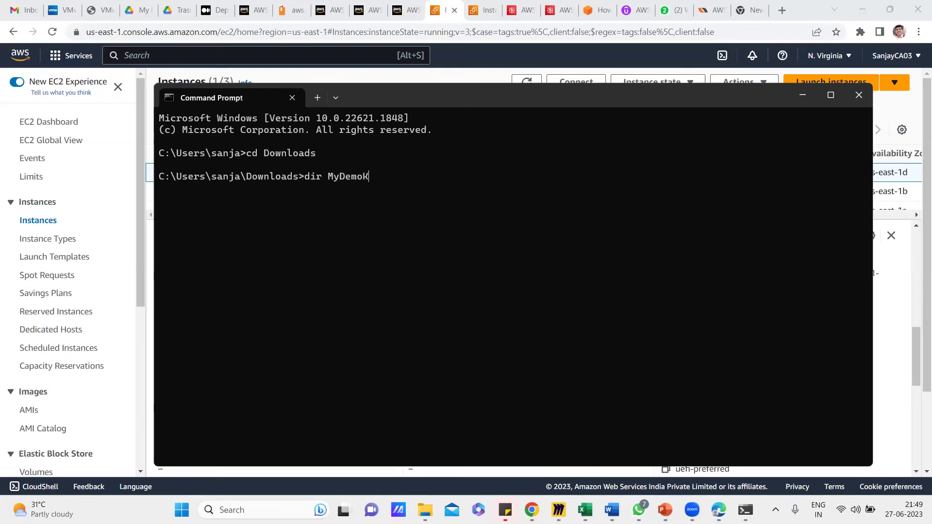
{"action": "key", "text": "BackSpace"}
{"action": "type", "text": "28Key.pem"}
{"action": "key", "text": "BackSpace"}
{"action": "key", "text": "BackSpace"}
{"action": "key", "text": "BackSpace"}
{"action": "key", "text": "BackSpace"}
{"action": "key", "text": "BackSpace"}
{"action": "key", "text": "BackSpace"}
{"action": "key", "text": "BackSpace"}
{"action": "key", "text": "BackSpace"}
{"action": "key", "text": "BackSpace"}
{"action": "key", "text": "BackSpace"}
{"action": "key", "text": "BackSpace"}
{"action": "key", "text": "BackSpace"}
{"action": "key", "text": "BackSpace"}
{"action": "type", "text": "DemoS"}
{"action": "key", "text": "Tab"}
{"action": "key", "text": "Return"}
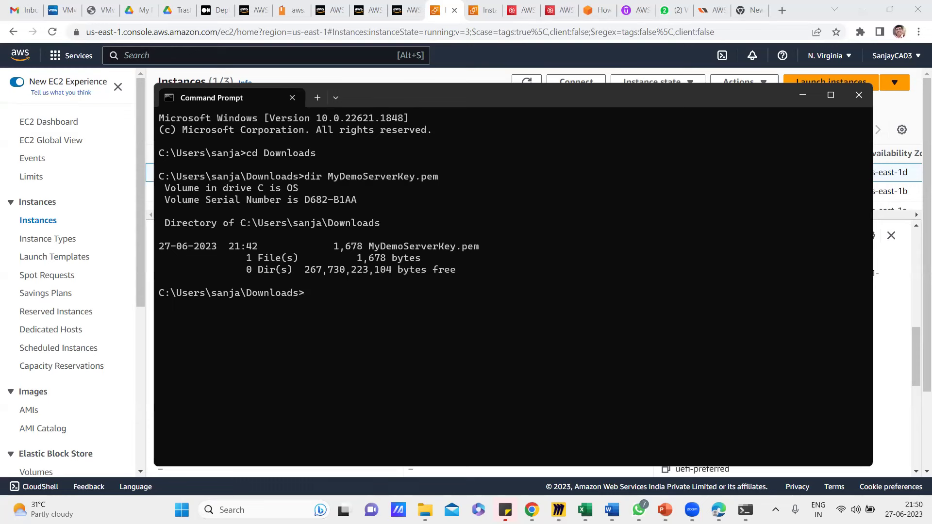
{"action": "type", "text": "ssh -i MyDemoS"}
{"action": "key", "text": "Tab"}
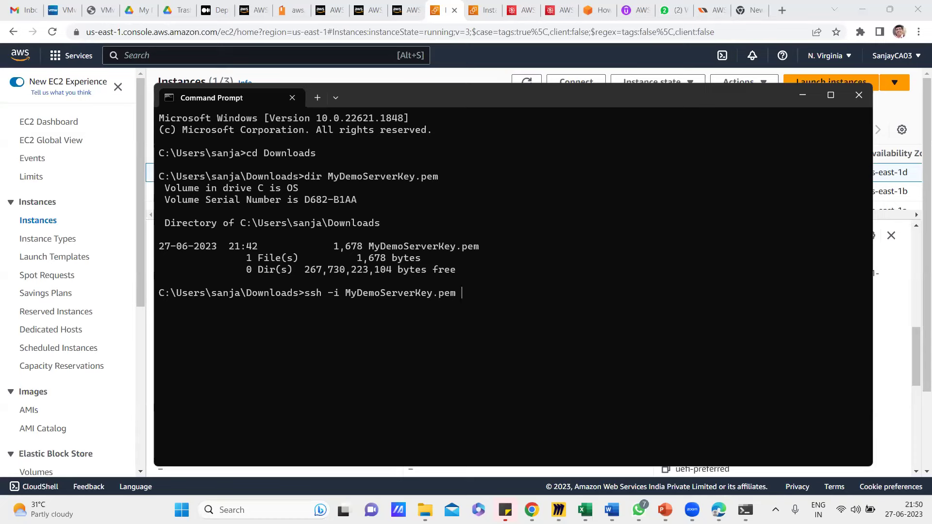
{"action": "type", "text": "ec2-user@"}
{"action": "right_click", "coordinate": [541, 284]}
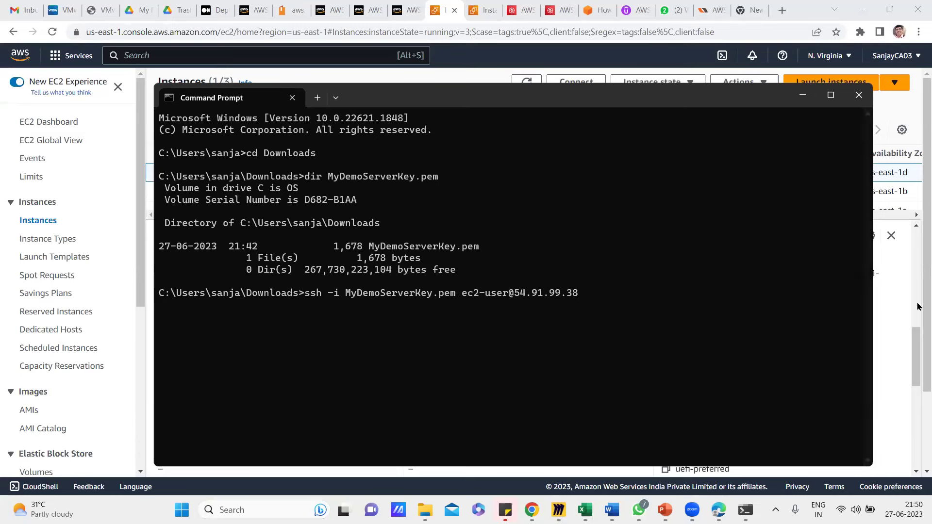
{"action": "left_click", "coordinate": [894, 302]}
Copy the example command from MyDemoServer's SSH client tab, then run the prepared ssh login to 54.91.99.38.
{"action": "left_click", "coordinate": [574, 82]}
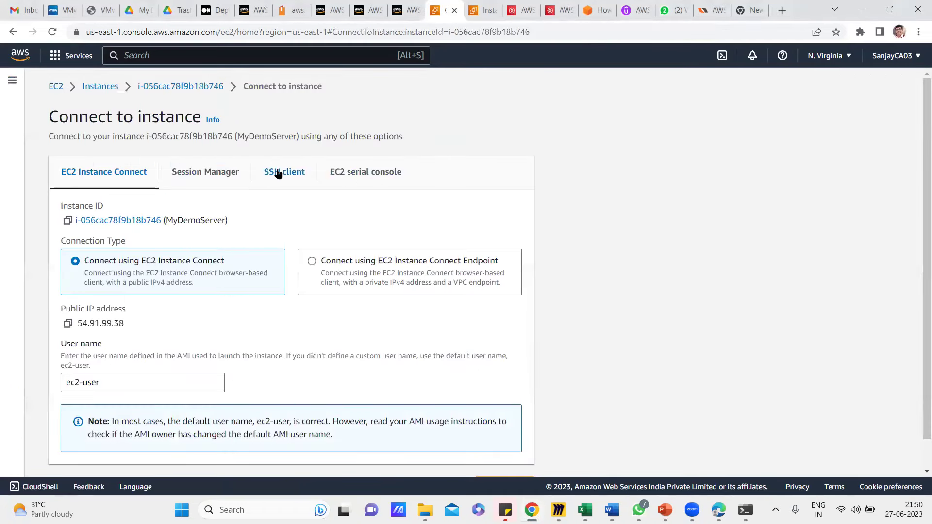
{"action": "left_click", "coordinate": [278, 174]}
{"action": "left_click_drag", "start_coordinate": [421, 370], "coordinate": [75, 371]}
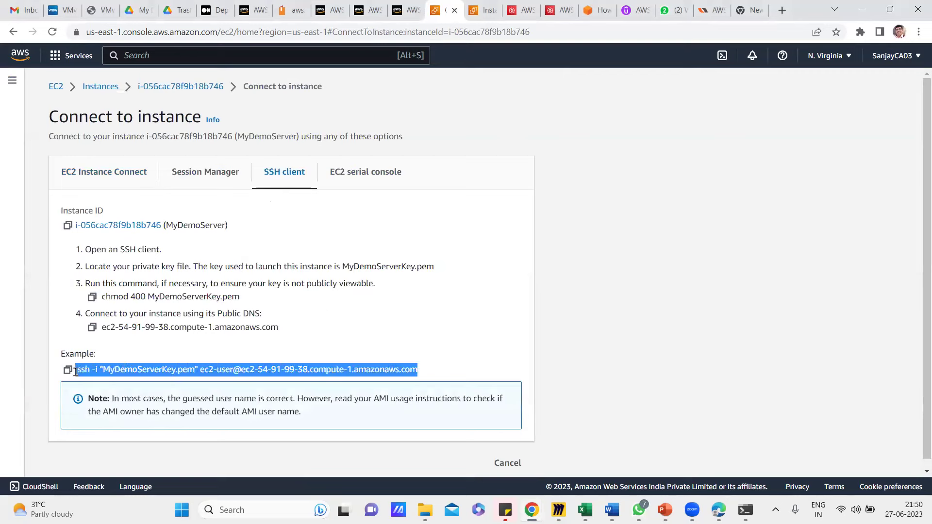
{"action": "left_click", "coordinate": [246, 370]}
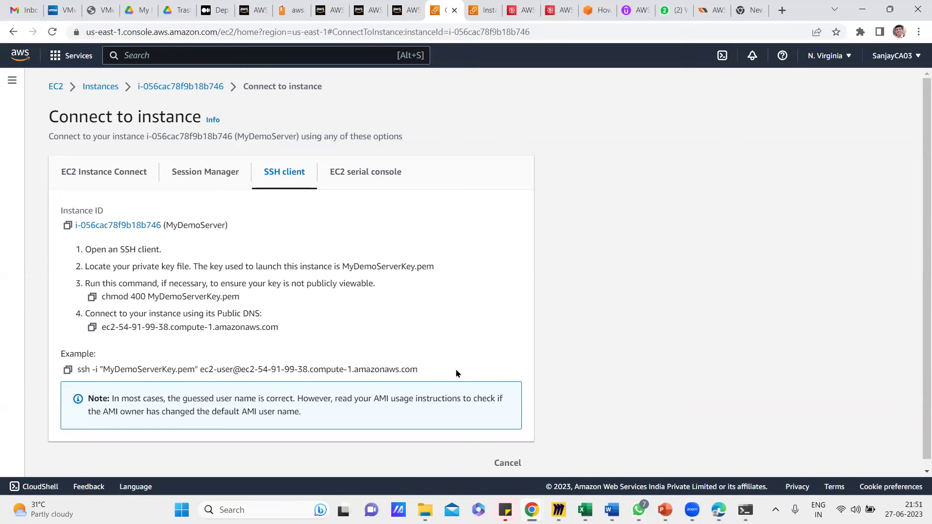
{"action": "left_click_drag", "start_coordinate": [416, 369], "coordinate": [67, 371]}
{"action": "left_click", "coordinate": [67, 370]}
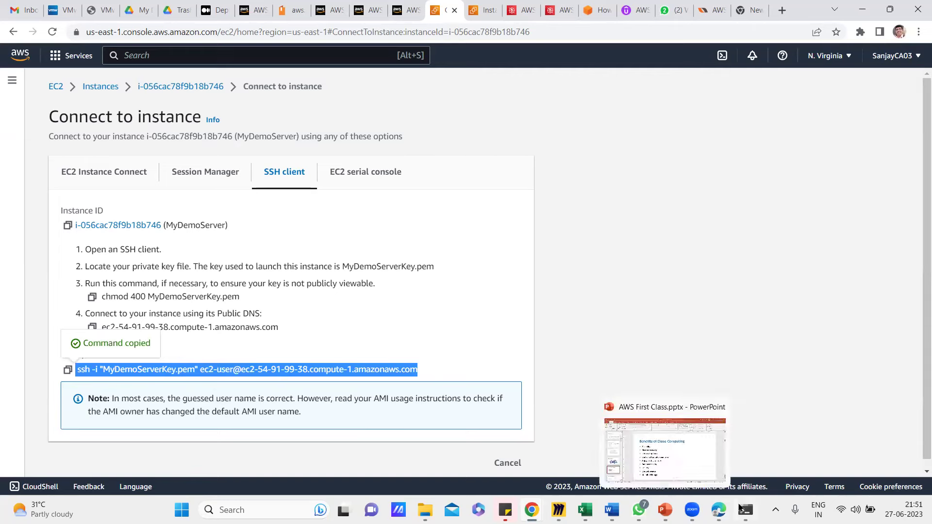
{"action": "left_click", "coordinate": [745, 509]}
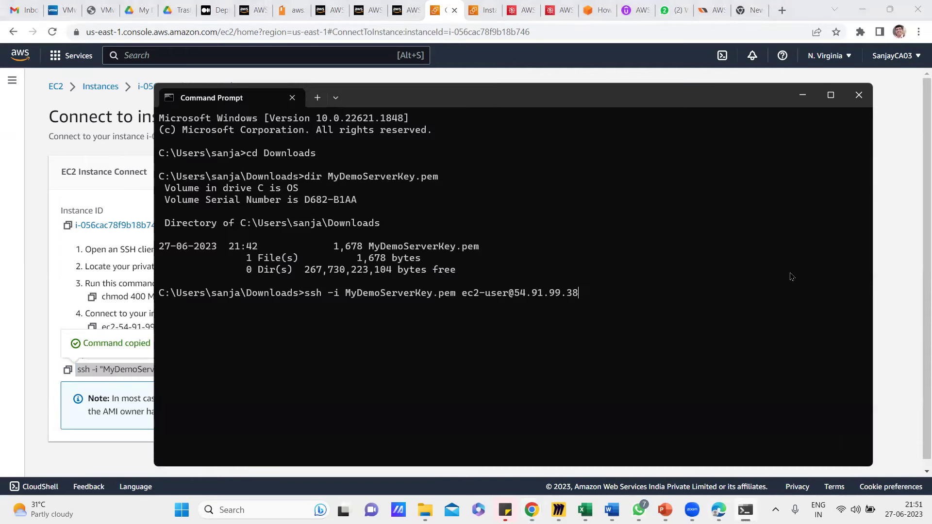
{"action": "key", "text": "Return"}
Answer 'yes' to trust the host key, log in as ec2-user, then exit the ssh session.
{"action": "type", "text": "yes"}
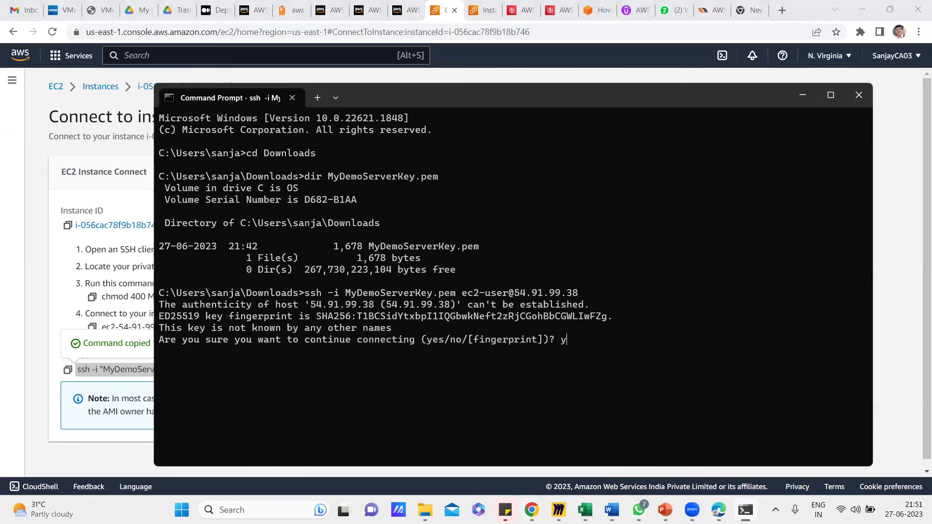
{"action": "key", "text": "Return"}
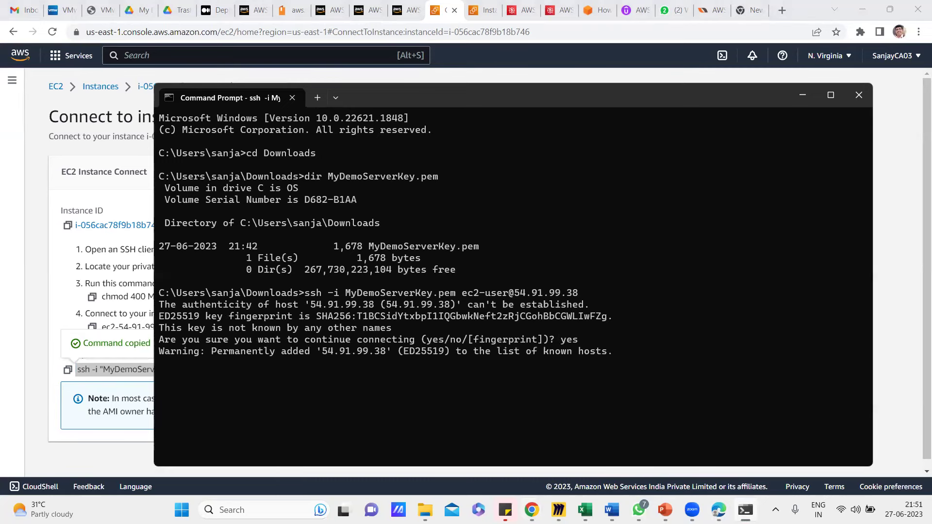
{"action": "key", "text": "Return"}
{"action": "key", "text": "Return"}
{"action": "key", "text": "Return"}
{"action": "key", "text": "Return"}
{"action": "key", "text": "Return"}
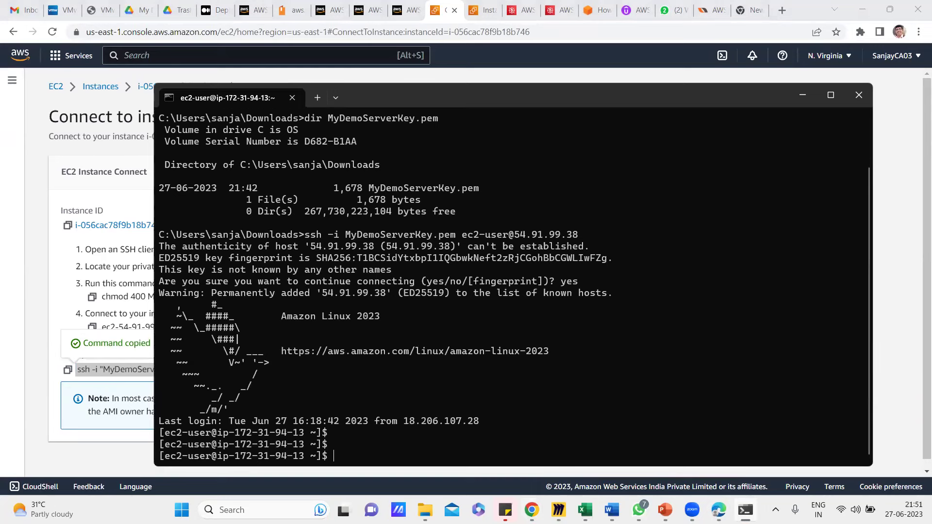
{"action": "key", "text": "Return"}
{"action": "key", "text": "Return"}
{"action": "key", "text": "Return"}
{"action": "key", "text": "Return"}
{"action": "key", "text": "Return"}
{"action": "key", "text": "Return"}
{"action": "key", "text": "Return"}
{"action": "key", "text": "Return"}
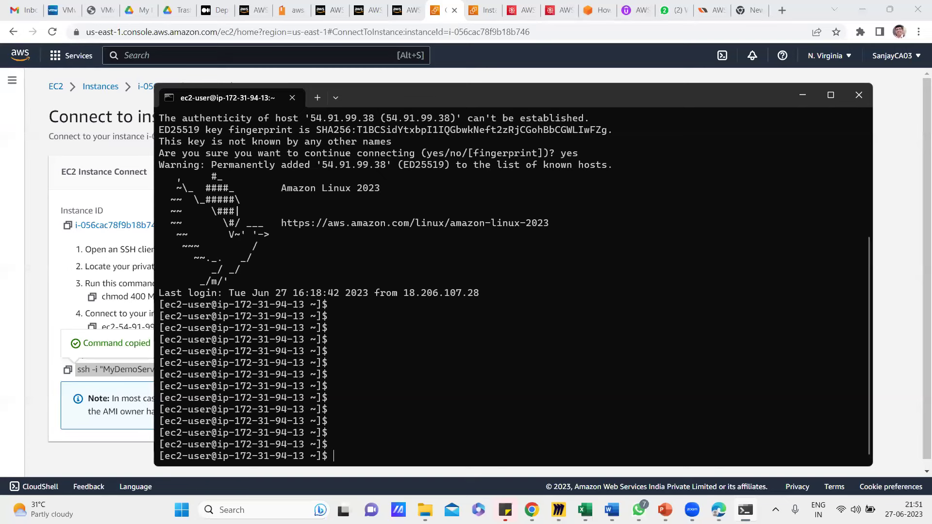
{"action": "type", "text": "exit"}
{"action": "key", "text": "Return"}
{"action": "key", "text": "Return"}
{"action": "key", "text": "Return"}
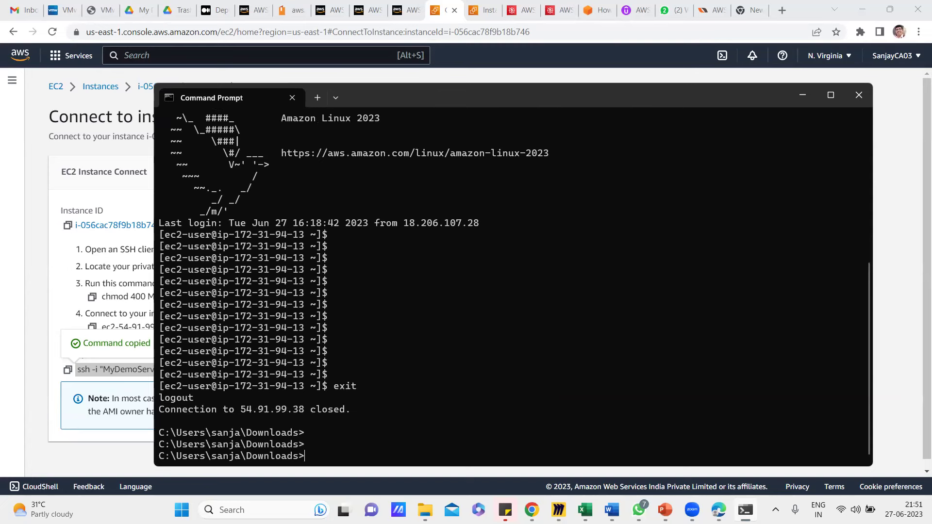
Clear the screen with cls, run the pasted example ssh command, and accept the host key with 'yes'.
{"action": "type", "text": "cls"}
{"action": "key", "text": "Return"}
{"action": "key", "text": "ctrl+v"}
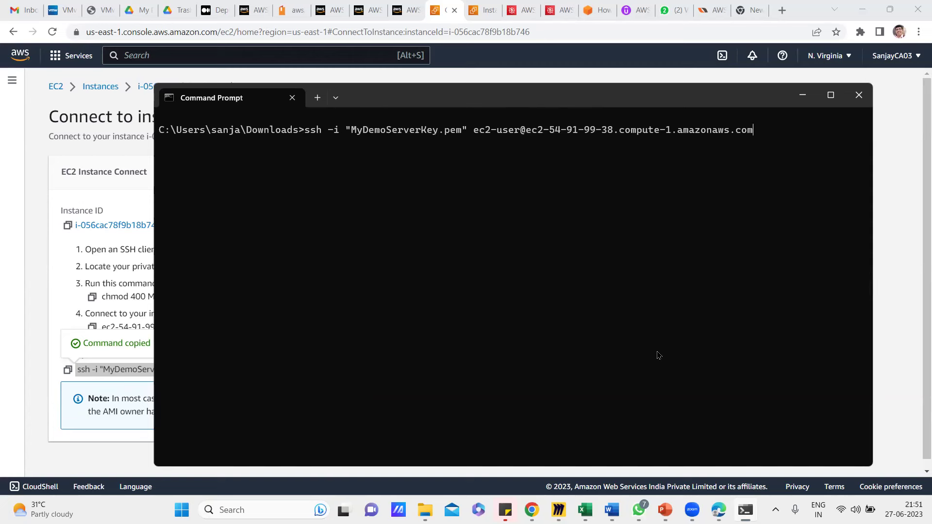
{"action": "key", "text": "Return"}
{"action": "type", "text": "yes"}
{"action": "key", "text": "Return"}
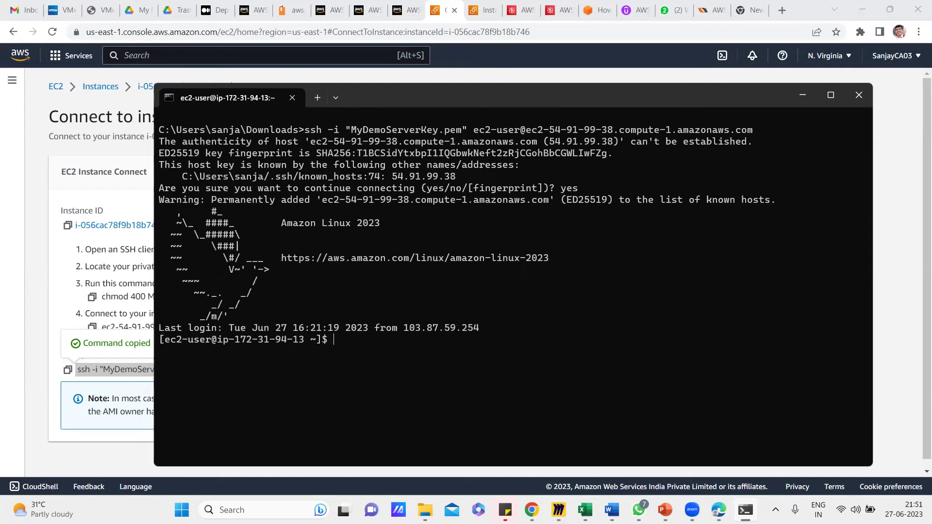
Copy the example ssh command once more, then log out of the server with exit.
{"action": "left_click", "coordinate": [898, 244]}
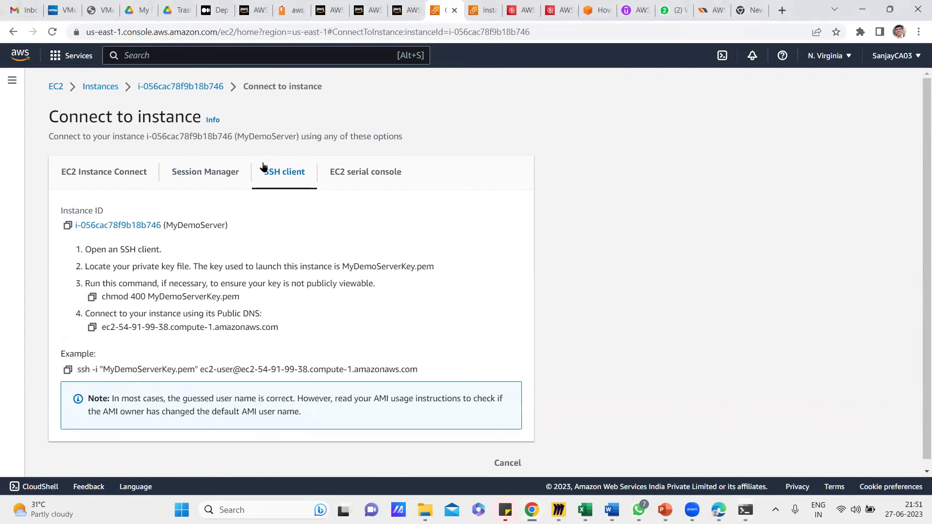
{"action": "left_click", "coordinate": [67, 370]}
{"action": "key", "text": "alt+Tab"}
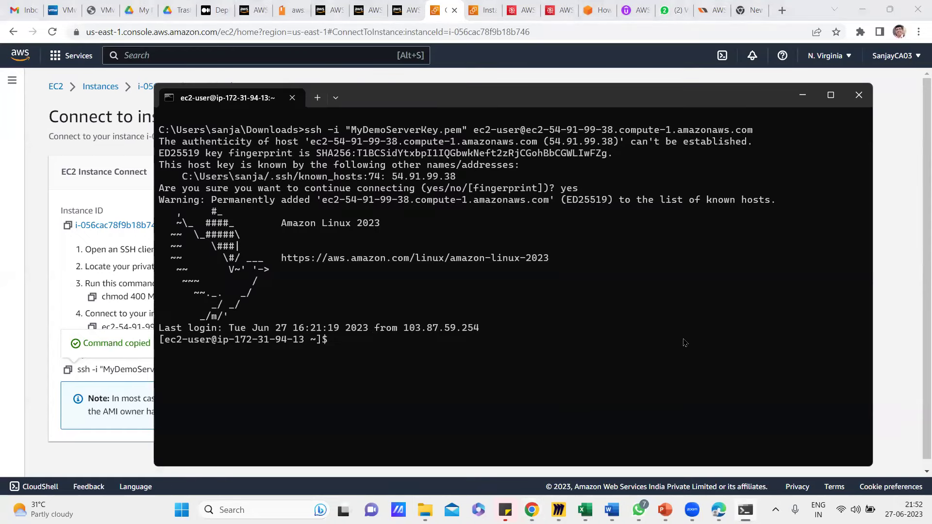
{"action": "key", "text": "Return"}
{"action": "key", "text": "Return"}
{"action": "key", "text": "Return"}
{"action": "key", "text": "Return"}
{"action": "key", "text": "Return"}
{"action": "key", "text": "Return"}
{"action": "key", "text": "Return"}
{"action": "key", "text": "Return"}
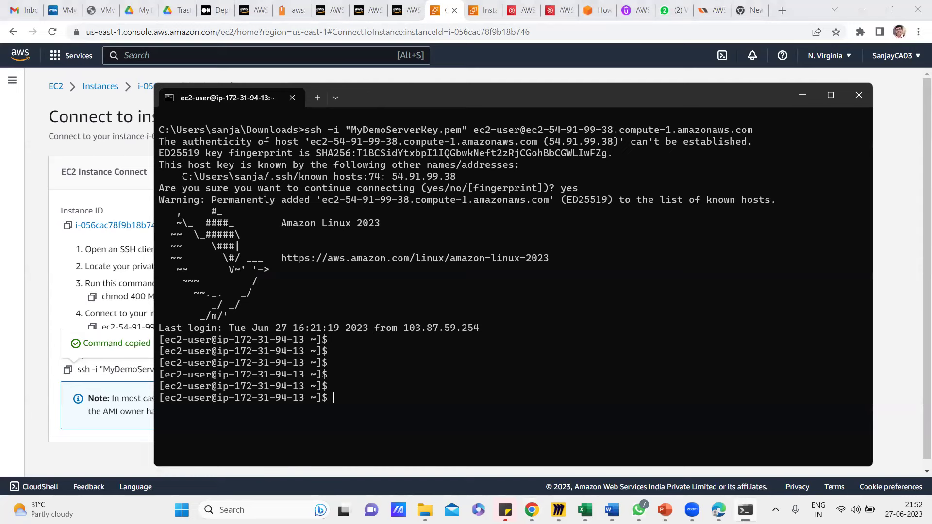
{"action": "type", "text": "exit"}
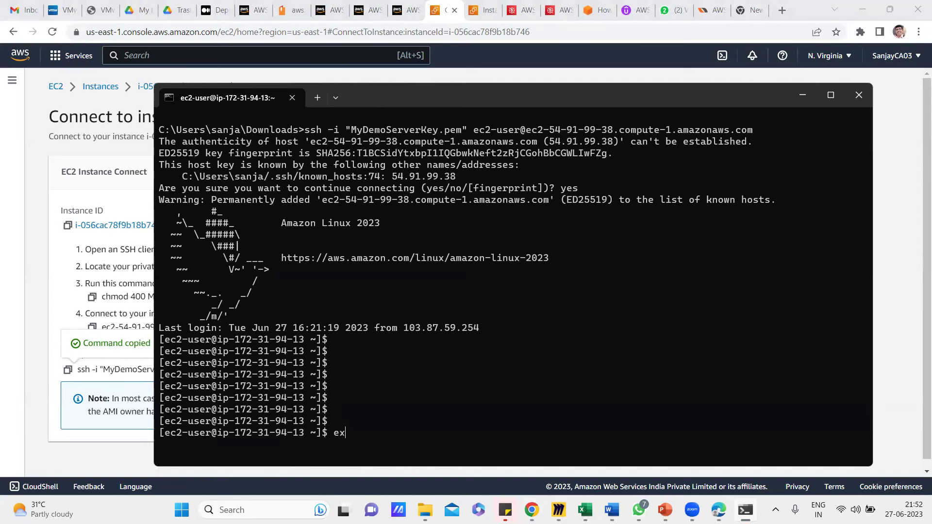
{"action": "key", "text": "Return"}
Try 'clear' (unrecognized), then clear the Command Prompt window with 'cls'.
{"action": "type", "text": "clear"}
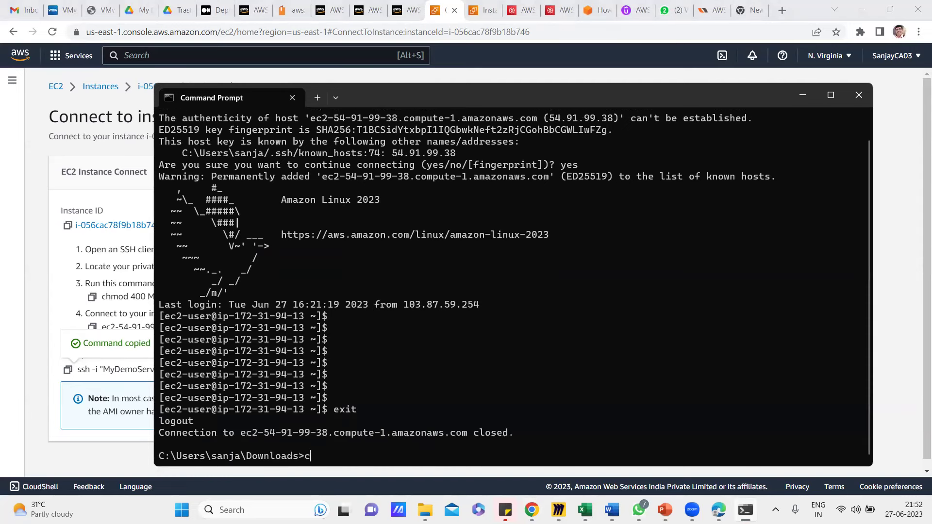
{"action": "key", "text": "Return"}
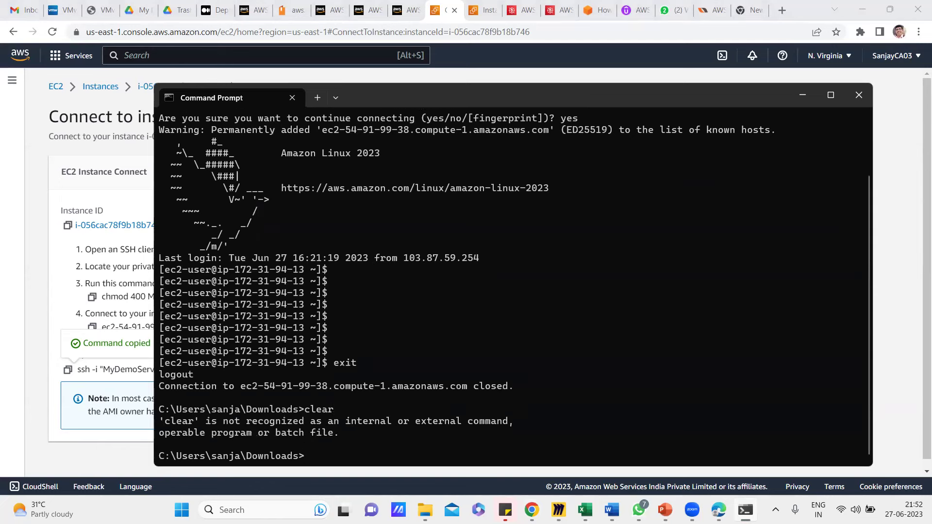
{"action": "type", "text": "cls"}
{"action": "key", "text": "Return"}
Cancel the Connect page, enlarge the instance table, and select MyDemoServer to view its t2.micro details.
{"action": "left_click", "coordinate": [27, 290]}
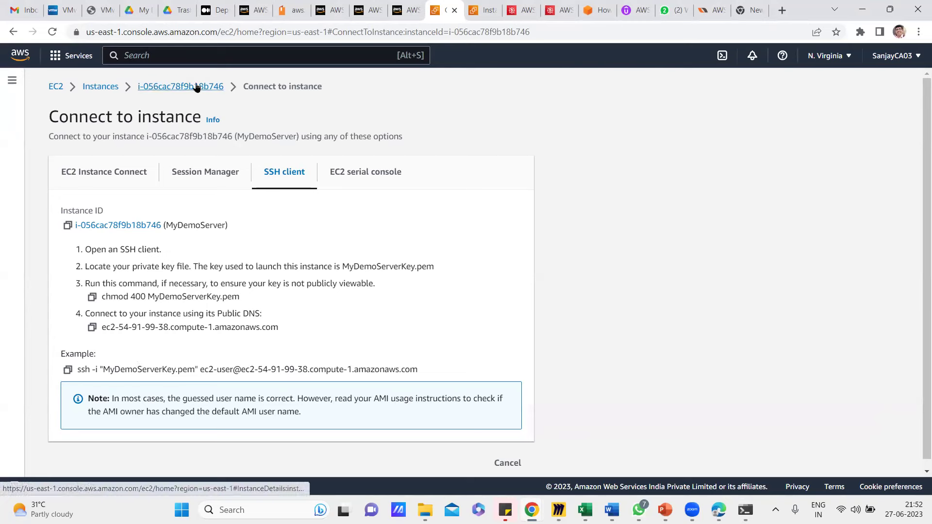
{"action": "left_click", "coordinate": [499, 465]}
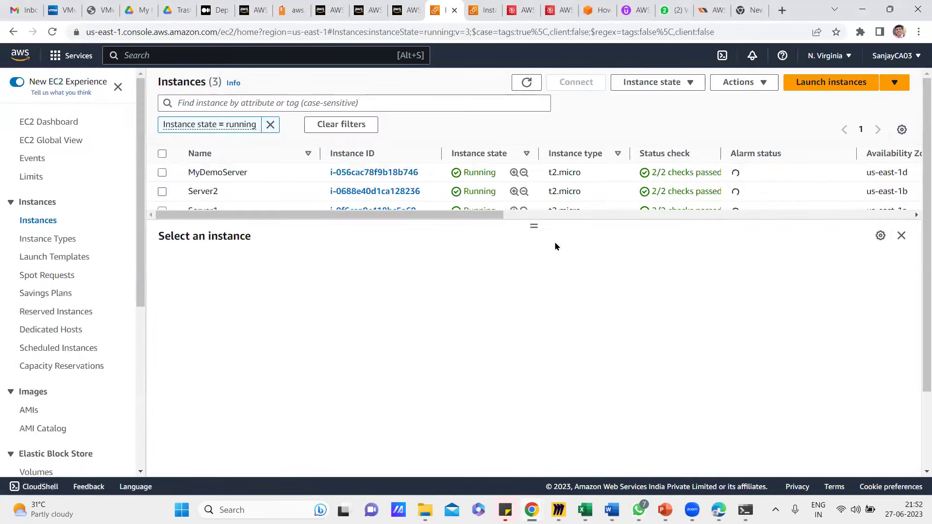
{"action": "left_click_drag", "start_coordinate": [534, 225], "coordinate": [541, 244]}
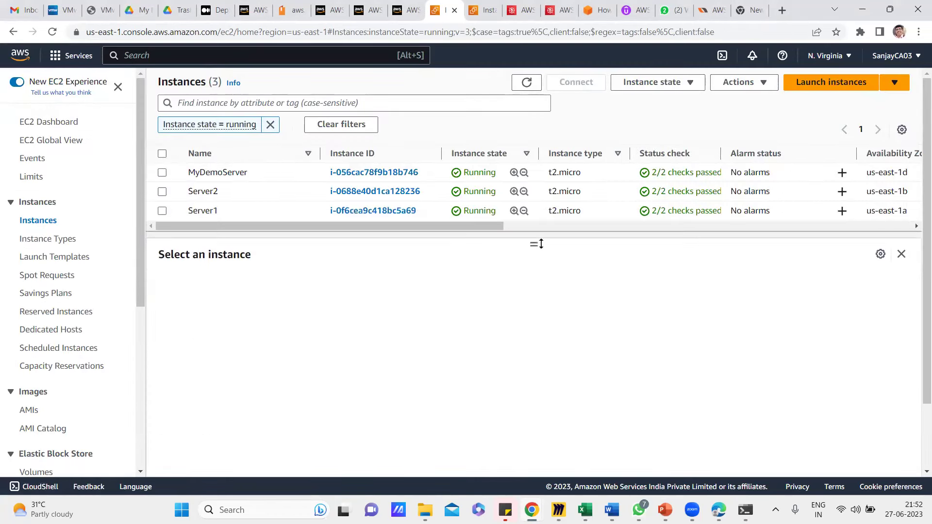
{"action": "left_click", "coordinate": [162, 173]}
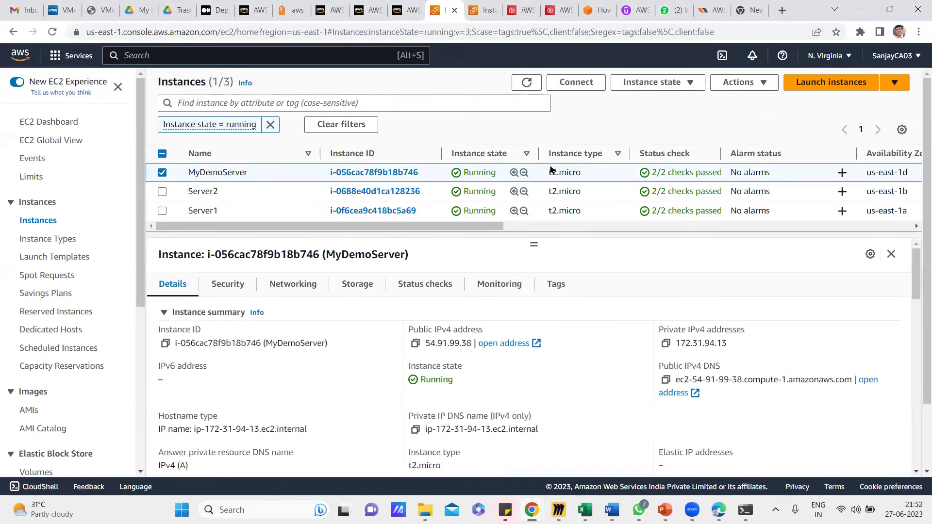
{"action": "left_click_drag", "start_coordinate": [549, 172], "coordinate": [588, 175]}
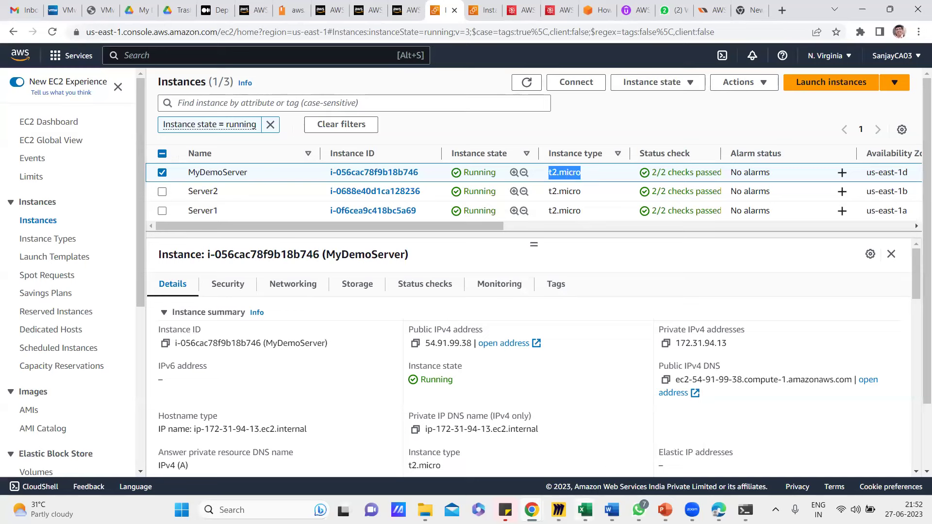
{"action": "mouse_move", "coordinate": [585, 510]}
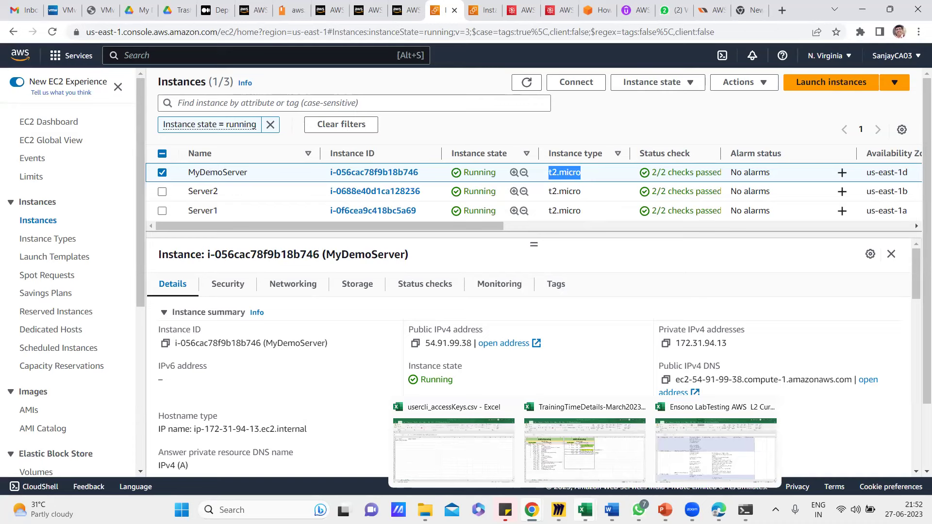
{"action": "left_click", "coordinate": [662, 255]}
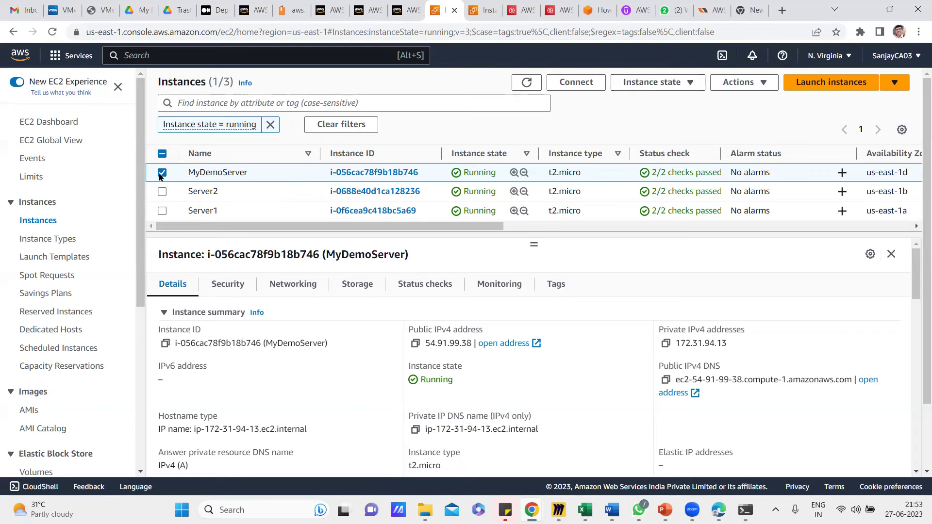
Choose Instance state > Terminate instance for MyDemoServer and confirm with Terminate.
{"action": "left_click", "coordinate": [693, 85]}
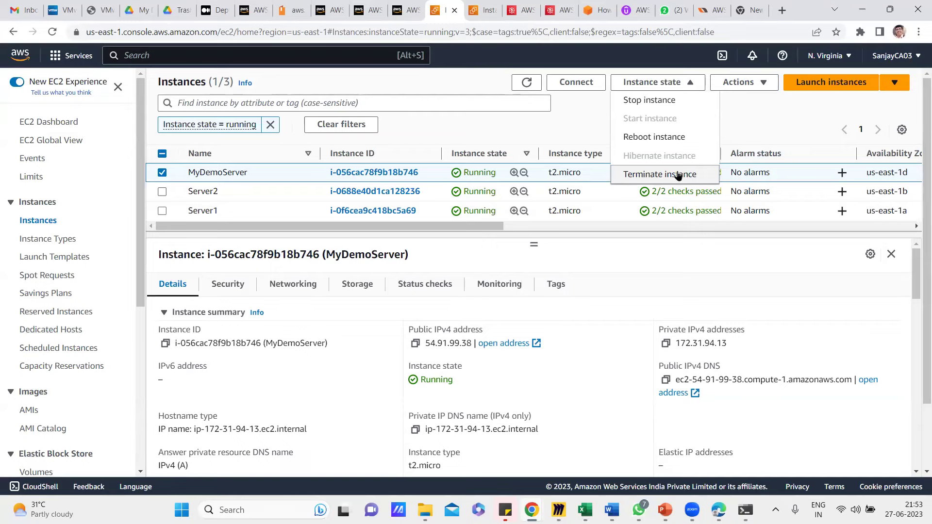
{"action": "left_click", "coordinate": [678, 174]}
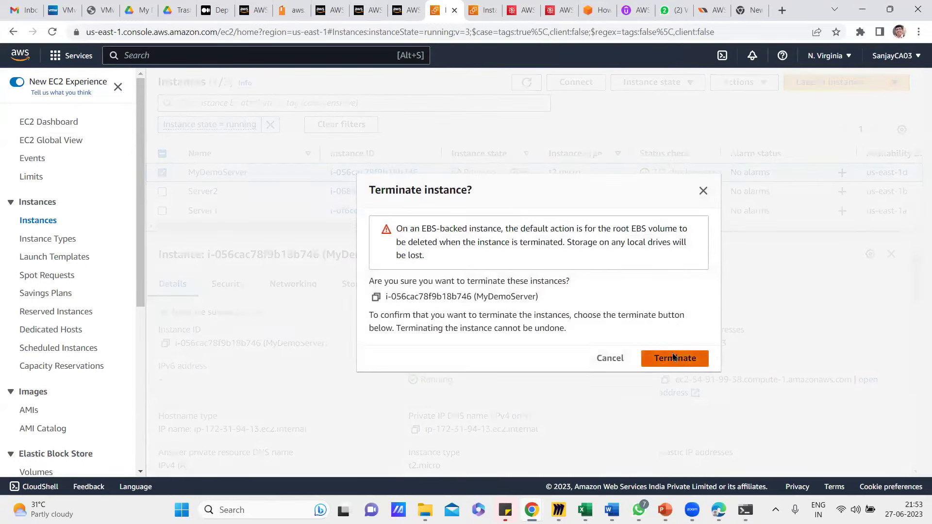
{"action": "left_click", "coordinate": [674, 357]}
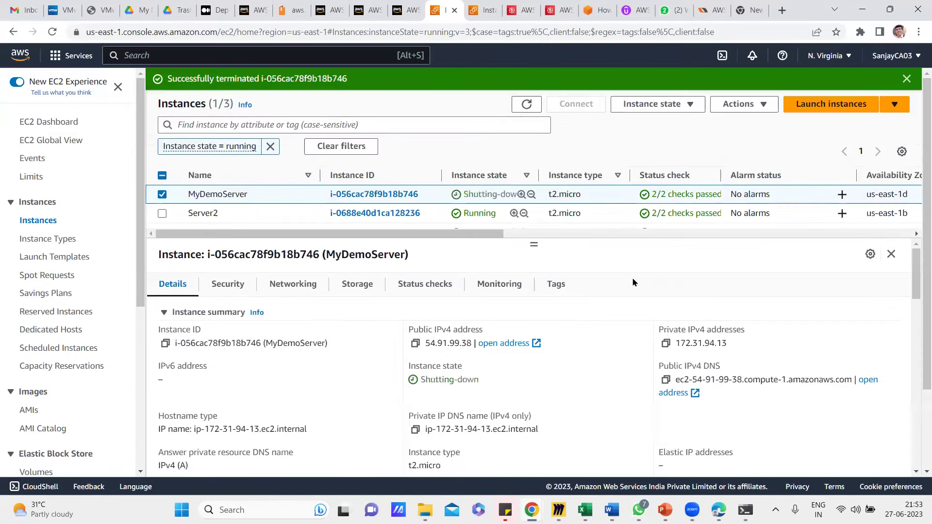
Wait until MyDemoServer's state reads Terminated, then begin launching a new instance.
{"action": "left_click_drag", "start_coordinate": [534, 244], "coordinate": [529, 288]}
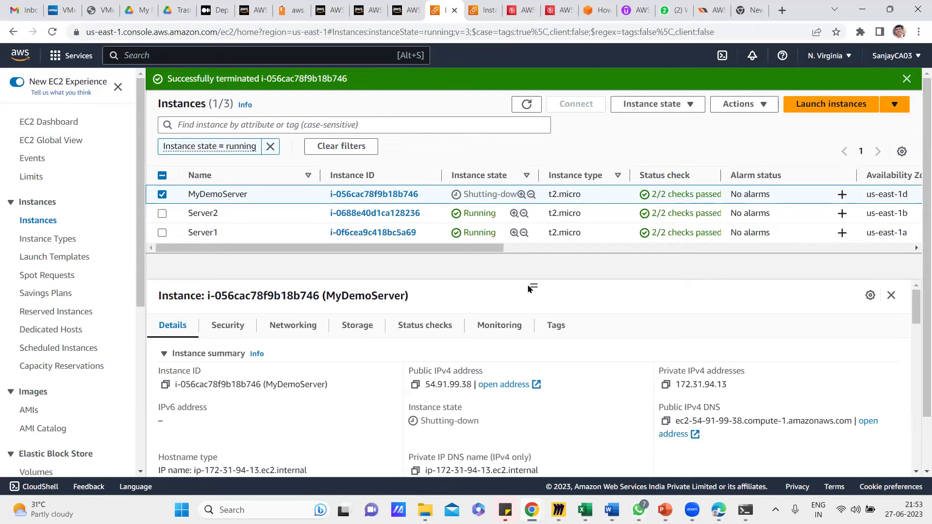
{"action": "mouse_move", "coordinate": [558, 510]}
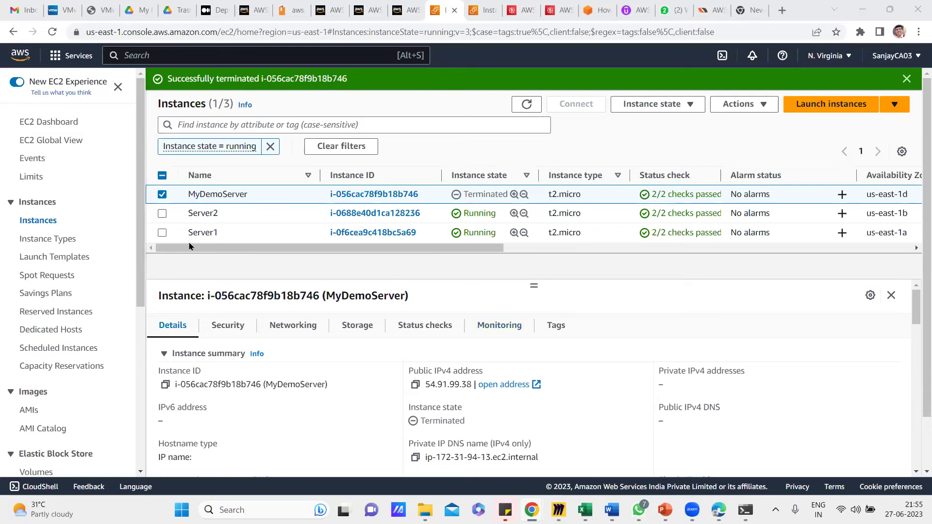
{"action": "left_click_drag", "start_coordinate": [474, 193], "coordinate": [508, 194]}
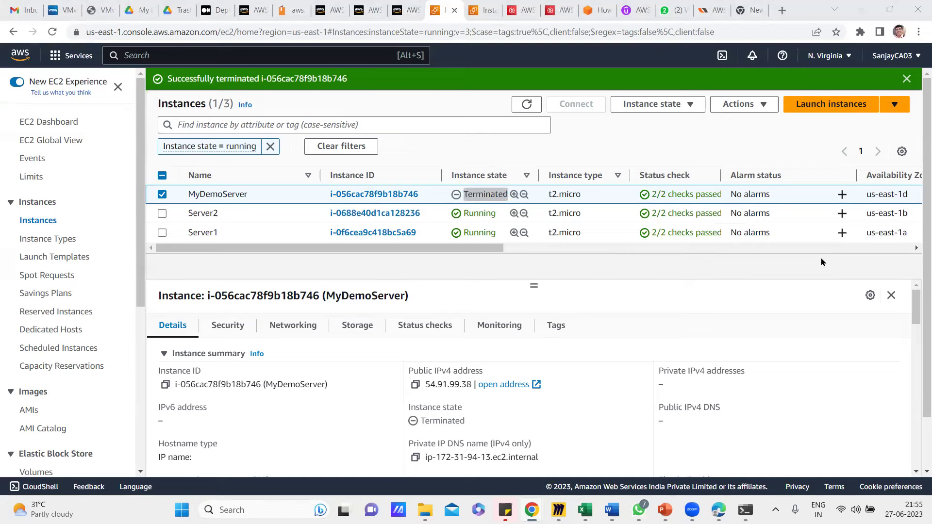
{"action": "left_click", "coordinate": [815, 103]}
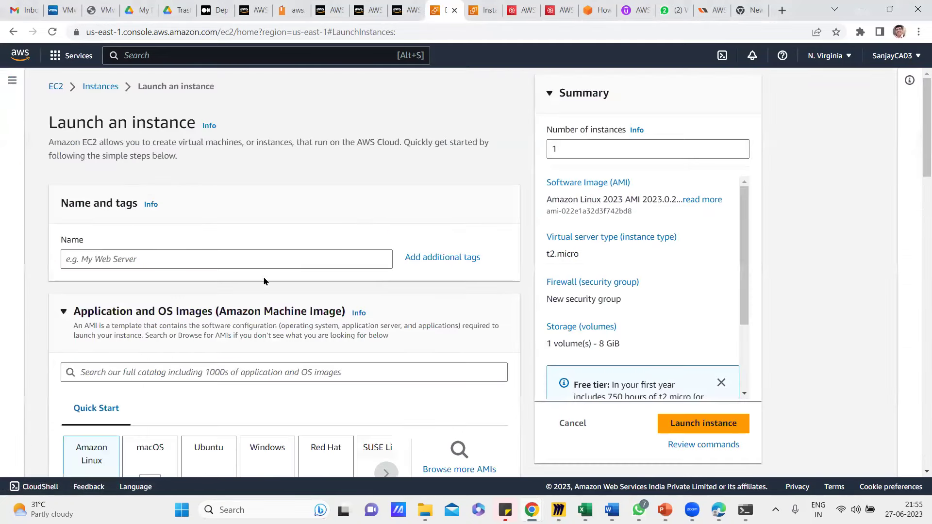
Name the instance 'WindowsServer2022' and pick the Windows Quick Start image, Microsoft Windows Server 2022 Base.
{"action": "left_click", "coordinate": [126, 259]}
{"action": "type", "text": "Windos"}
{"action": "key", "text": "BackSpace"}
{"action": "type", "text": "w"}
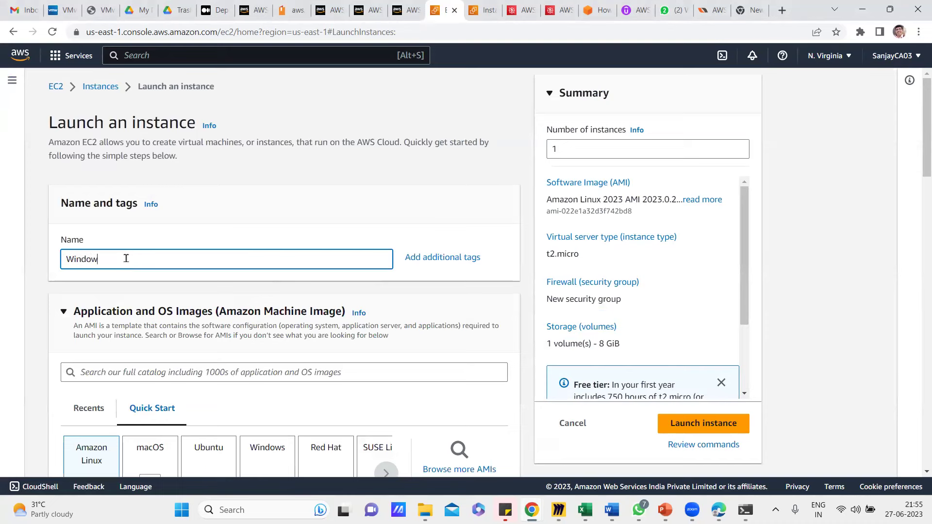
{"action": "type", "text": "sServer2022"}
{"action": "scroll", "coordinate": [163, 303], "scroll_direction": "down", "scroll_amount": 3}
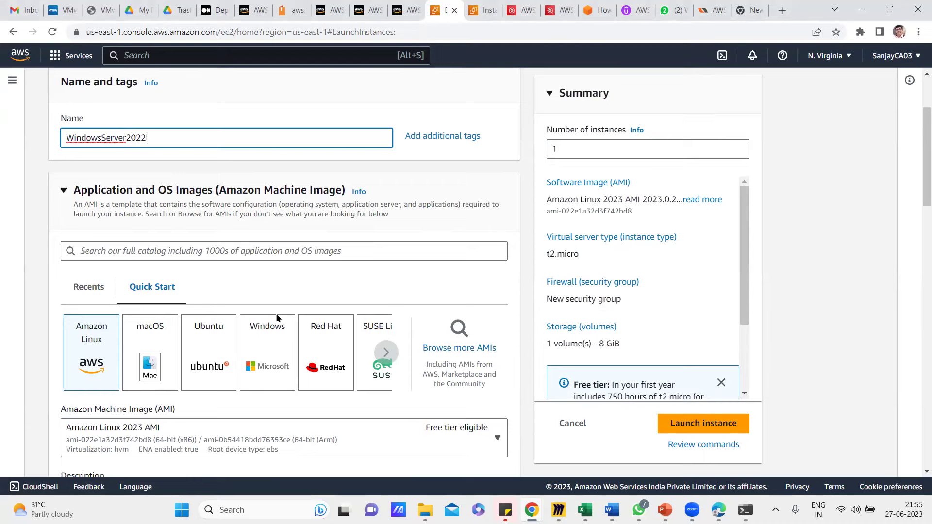
{"action": "left_click", "coordinate": [268, 343]}
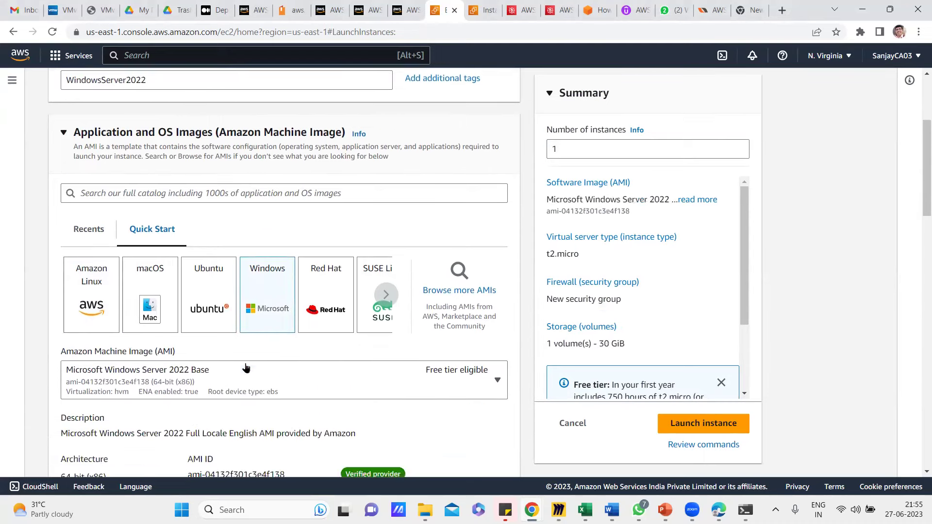
{"action": "scroll", "coordinate": [243, 359], "scroll_direction": "down", "scroll_amount": 3}
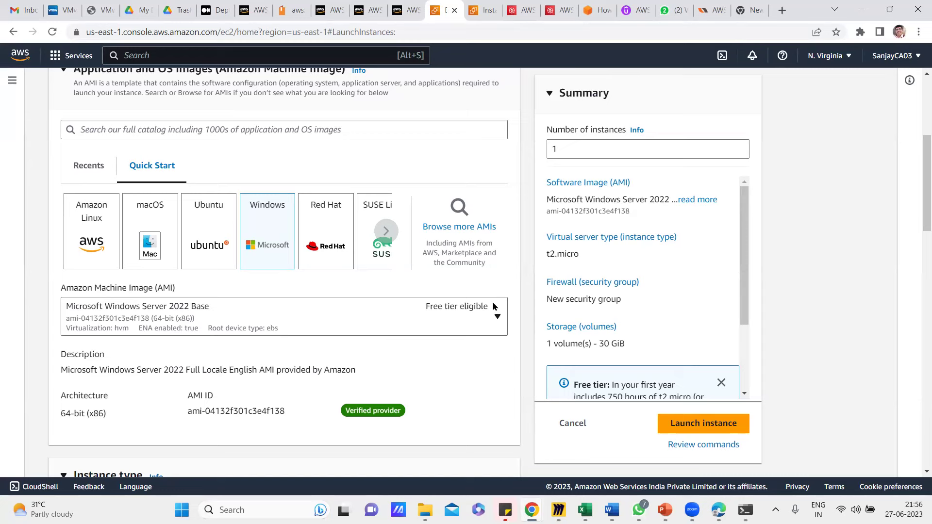
{"action": "scroll", "coordinate": [269, 362], "scroll_direction": "down", "scroll_amount": 5}
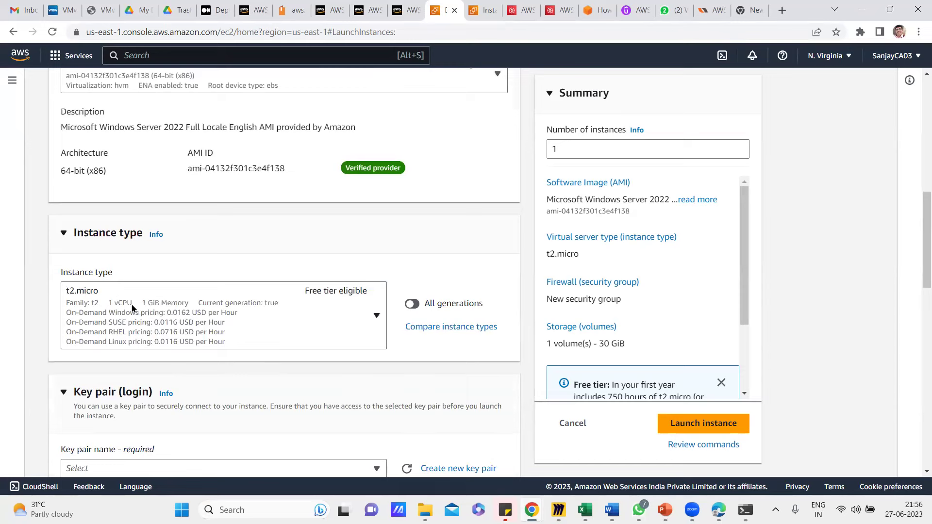
Pick t3.micro from the instance type list.
{"action": "left_click", "coordinate": [186, 298]}
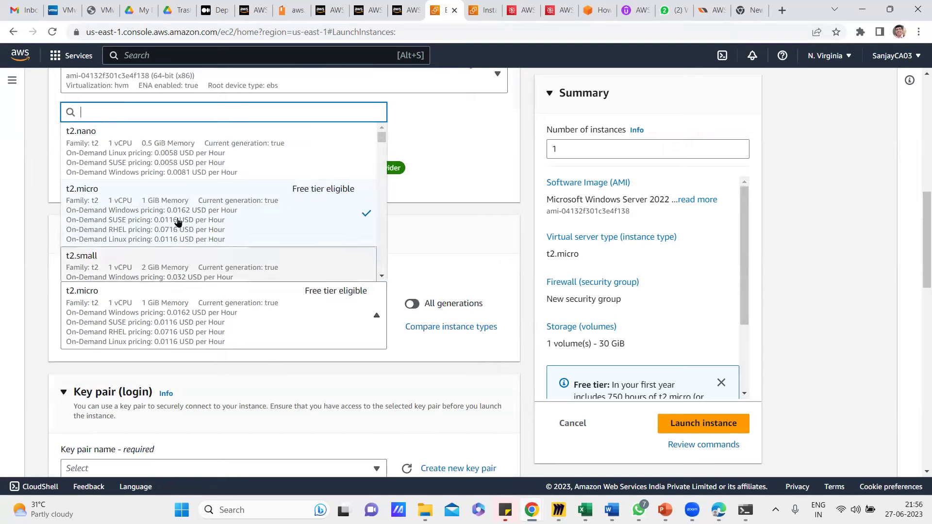
{"action": "scroll", "coordinate": [204, 212], "scroll_direction": "down", "scroll_amount": 5}
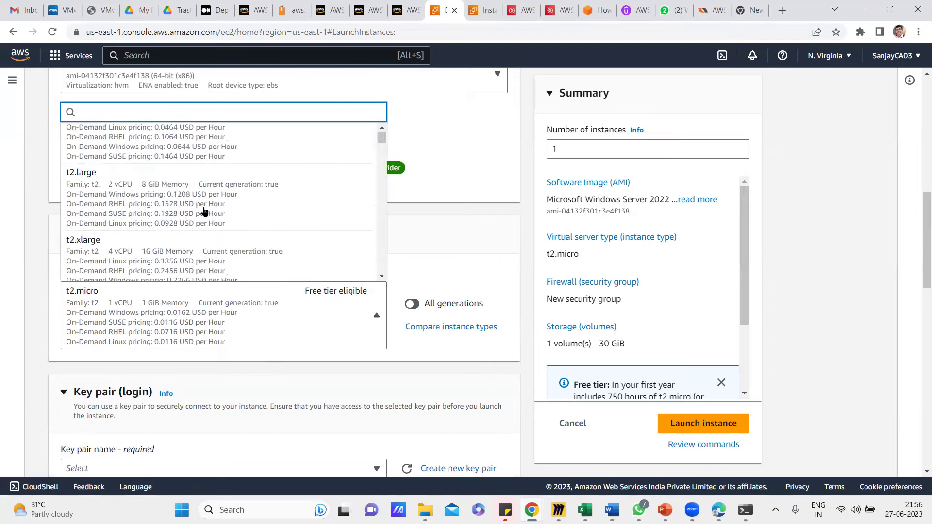
{"action": "scroll", "coordinate": [204, 211], "scroll_direction": "down", "scroll_amount": 6}
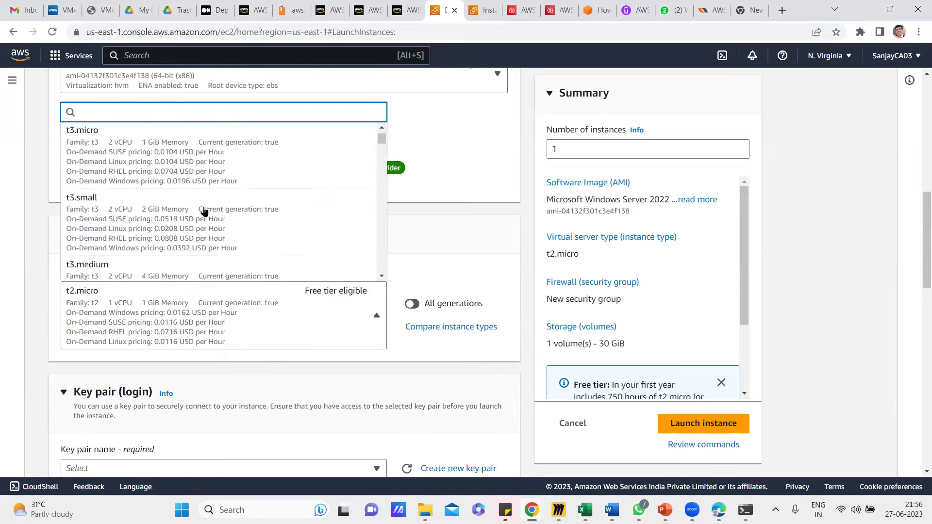
{"action": "scroll", "coordinate": [203, 212], "scroll_direction": "up", "scroll_amount": 2}
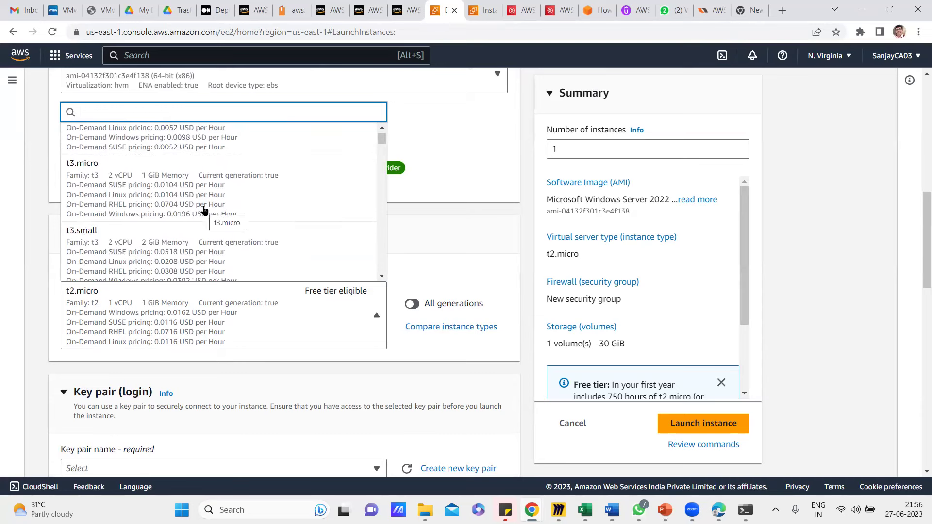
{"action": "scroll", "coordinate": [238, 194], "scroll_direction": "down", "scroll_amount": 3}
{"action": "scroll", "coordinate": [238, 195], "scroll_direction": "down", "scroll_amount": 1}
{"action": "scroll", "coordinate": [238, 194], "scroll_direction": "up", "scroll_amount": 3}
{"action": "left_click", "coordinate": [237, 194]}
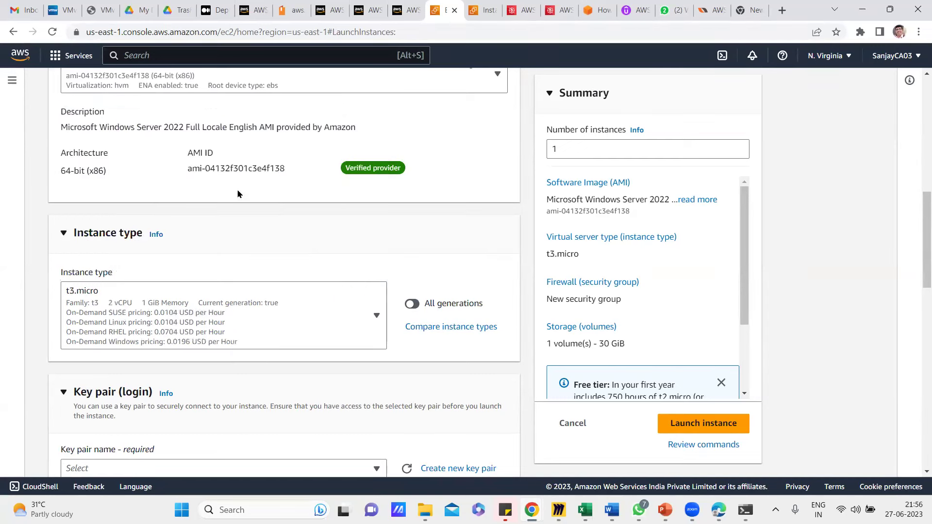
Switch the instance type to free-tier t2.micro, priced at 0.0162 USD per hour.
{"action": "left_click", "coordinate": [262, 303]}
{"action": "scroll", "coordinate": [244, 216], "scroll_direction": "down", "scroll_amount": 10}
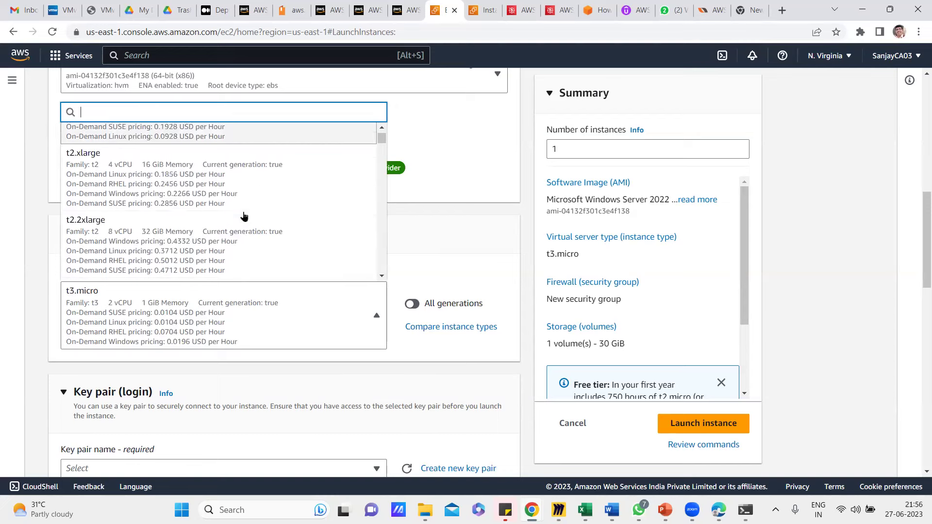
{"action": "scroll", "coordinate": [244, 215], "scroll_direction": "up", "scroll_amount": 1}
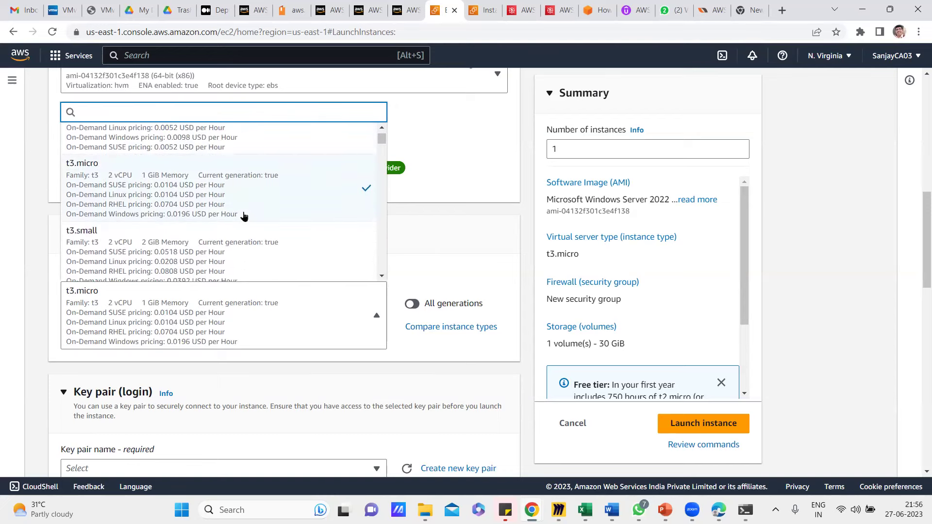
{"action": "scroll", "coordinate": [244, 216], "scroll_direction": "down", "scroll_amount": 10}
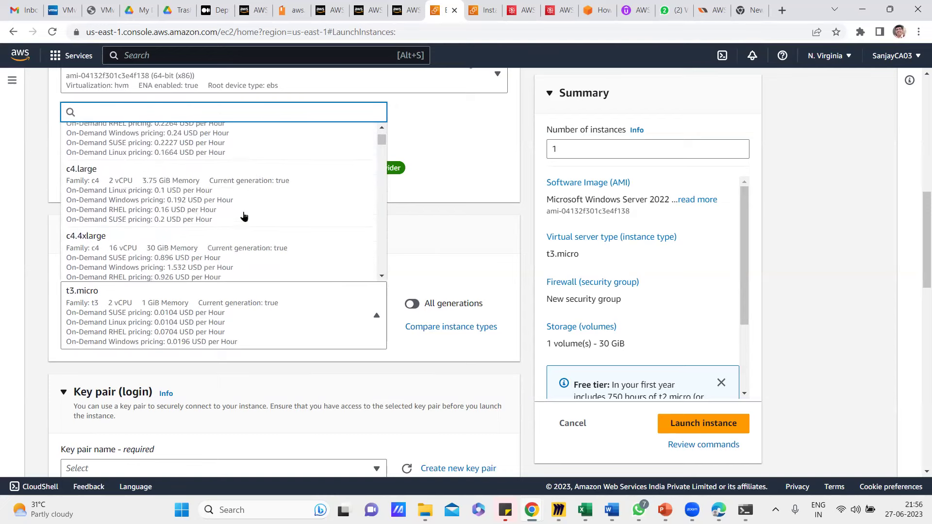
{"action": "scroll", "coordinate": [245, 216], "scroll_direction": "down", "scroll_amount": 2}
{"action": "scroll", "coordinate": [244, 216], "scroll_direction": "up", "scroll_amount": 5}
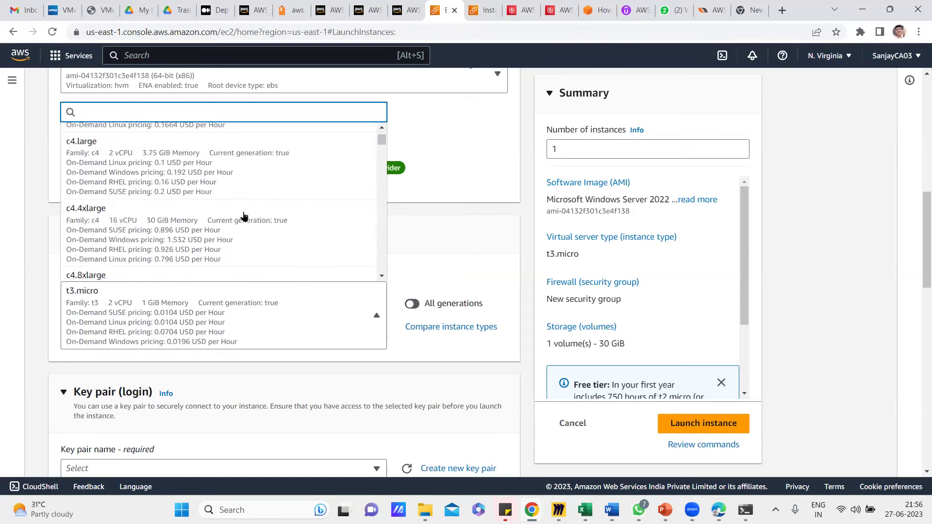
{"action": "scroll", "coordinate": [244, 216], "scroll_direction": "up", "scroll_amount": 8}
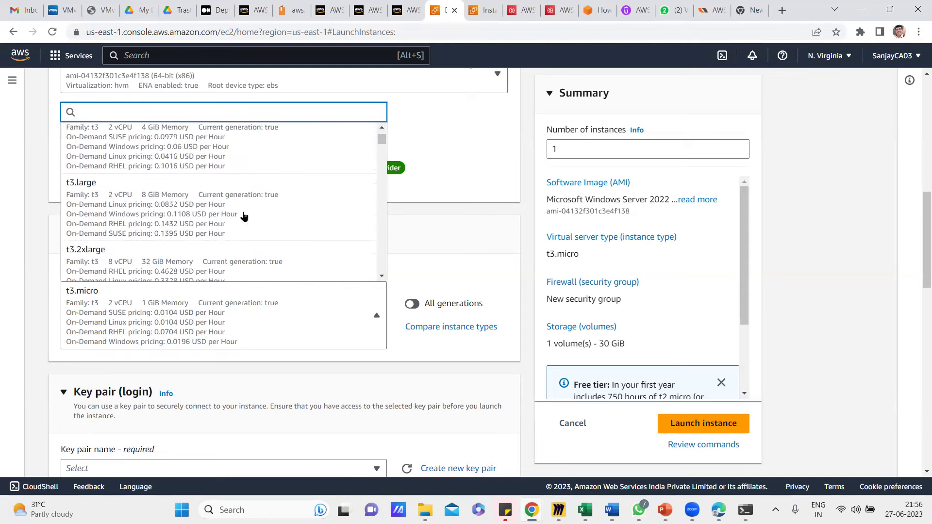
{"action": "scroll", "coordinate": [244, 216], "scroll_direction": "up", "scroll_amount": 5}
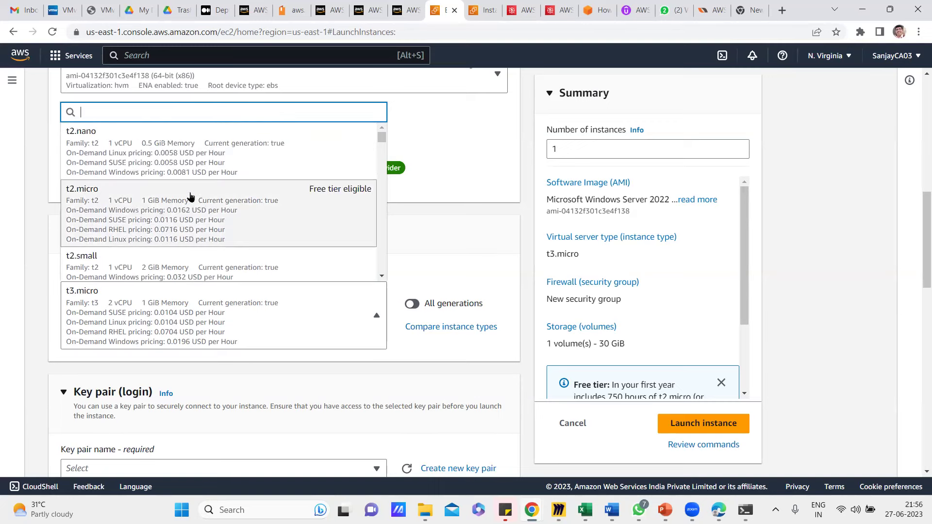
{"action": "scroll", "coordinate": [205, 193], "scroll_direction": "up", "scroll_amount": 3}
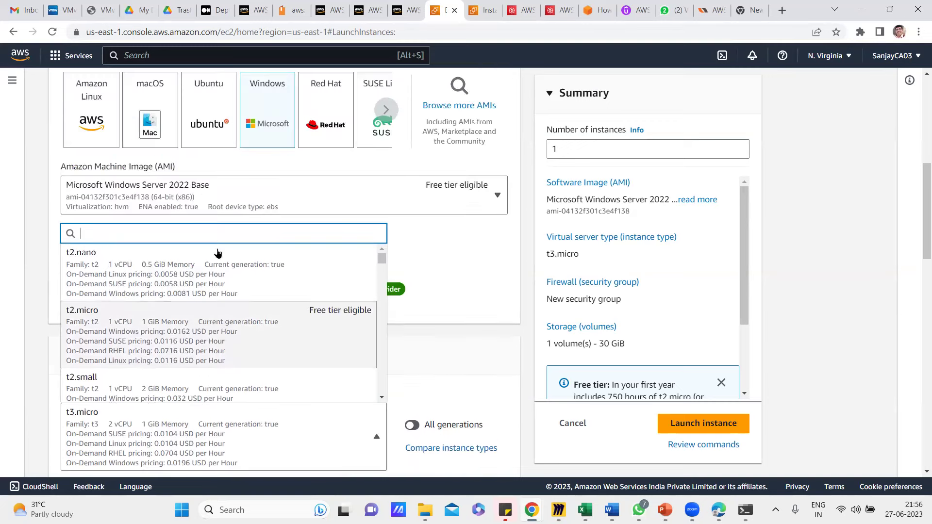
{"action": "left_click", "coordinate": [234, 332]}
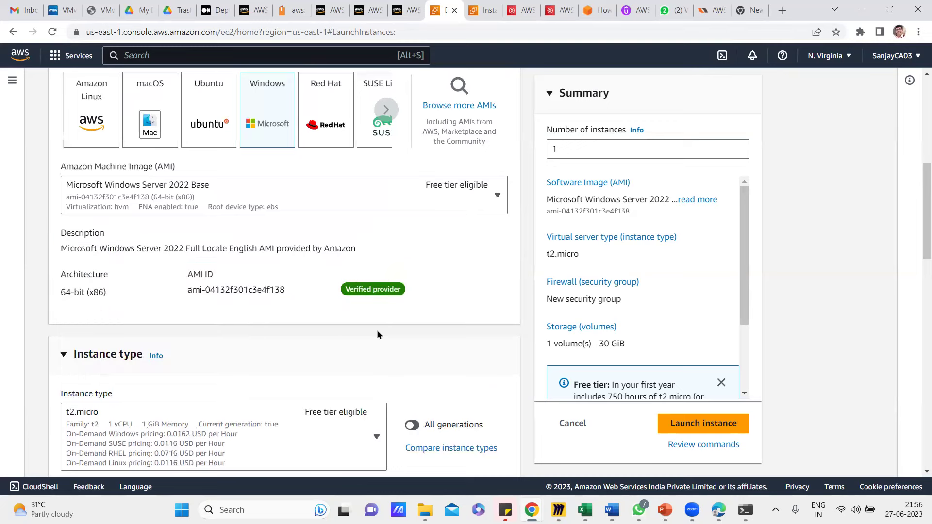
{"action": "scroll", "coordinate": [377, 335], "scroll_direction": "down", "scroll_amount": 1}
{"action": "scroll", "coordinate": [377, 336], "scroll_direction": "down", "scroll_amount": 1}
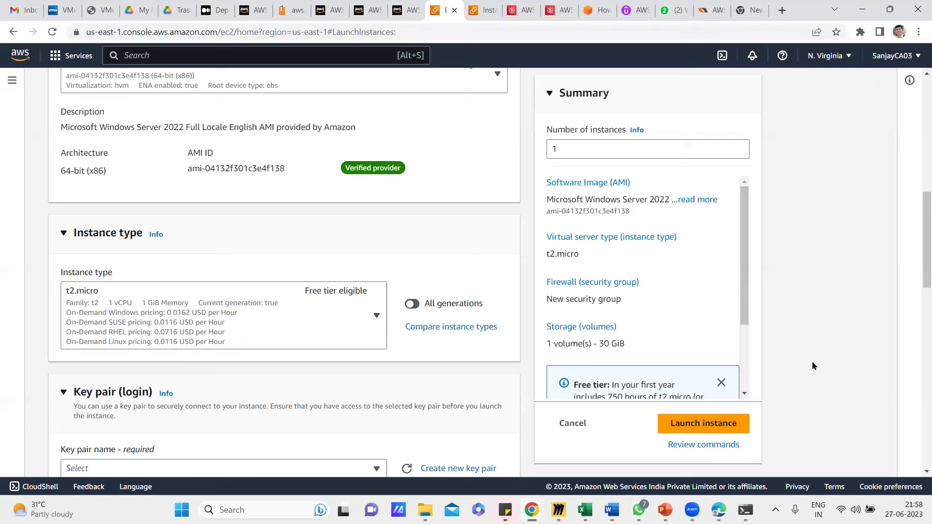
Choose MyDemoServerKey from the Key pair name dropdown.
{"action": "scroll", "coordinate": [316, 408], "scroll_direction": "down", "scroll_amount": 2}
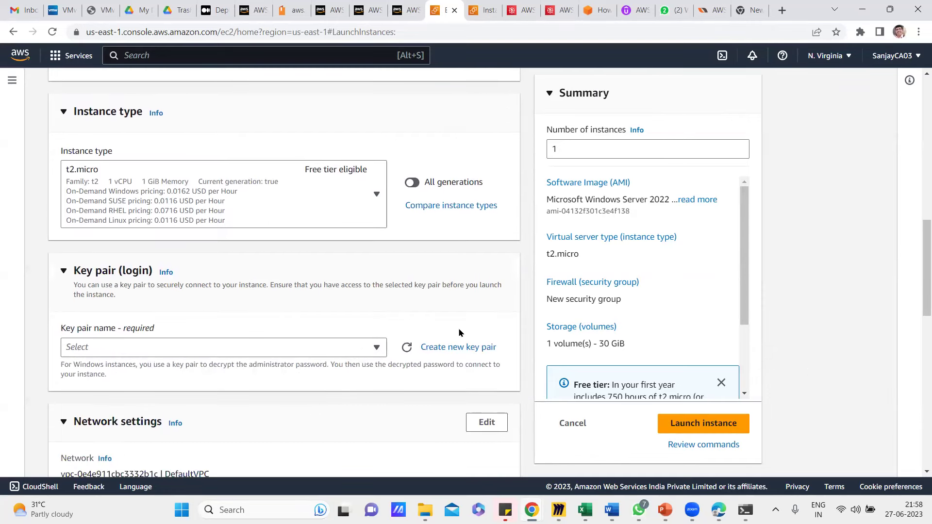
{"action": "left_click", "coordinate": [378, 349]}
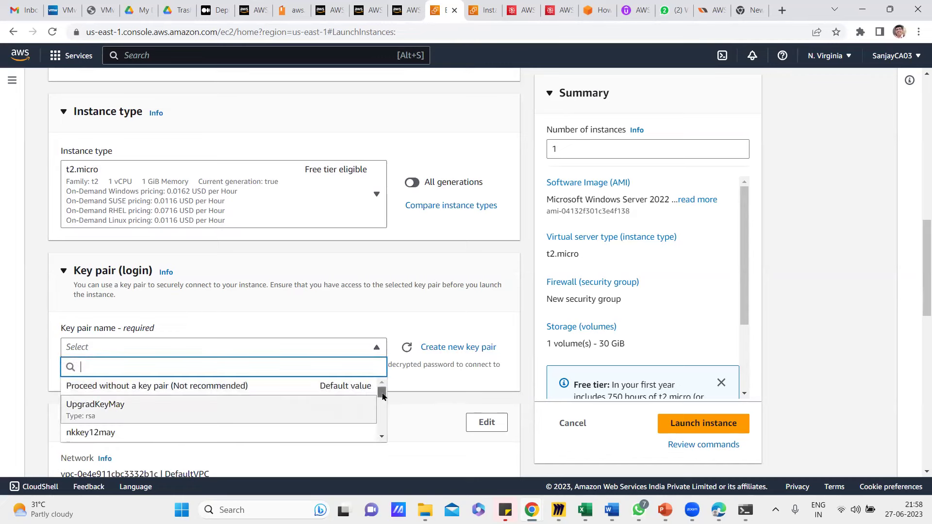
{"action": "left_click_drag", "start_coordinate": [382, 394], "coordinate": [381, 427]}
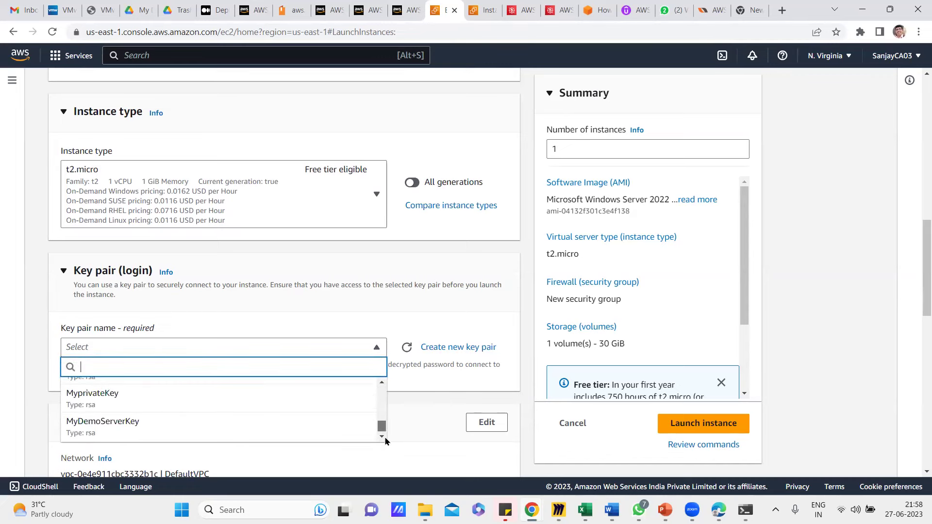
{"action": "left_click", "coordinate": [114, 425]}
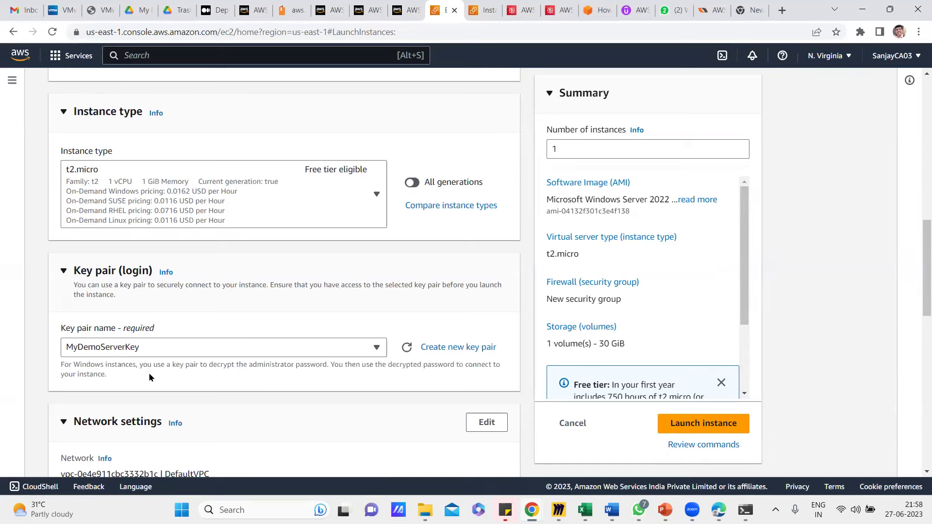
{"action": "scroll", "coordinate": [286, 395], "scroll_direction": "down", "scroll_amount": 5}
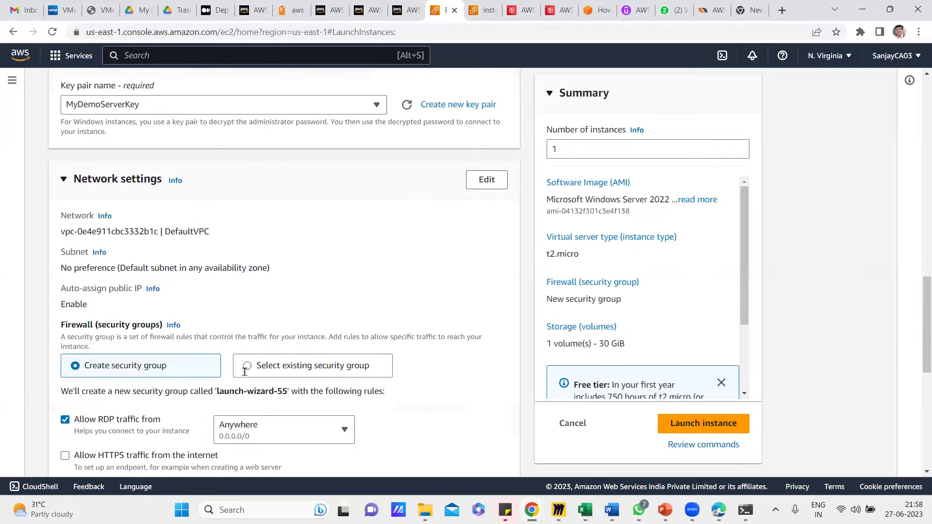
{"action": "scroll", "coordinate": [164, 428], "scroll_direction": "down", "scroll_amount": 1}
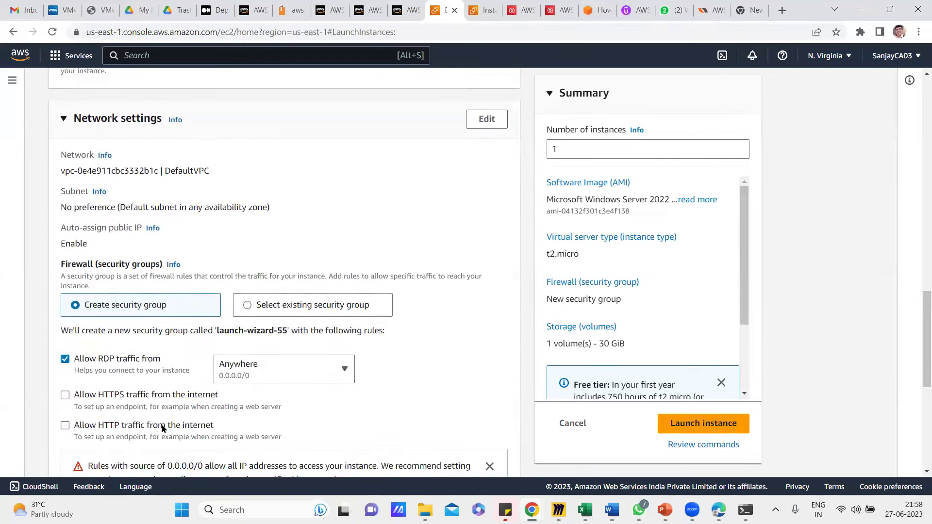
{"action": "scroll", "coordinate": [112, 389], "scroll_direction": "down", "scroll_amount": 1}
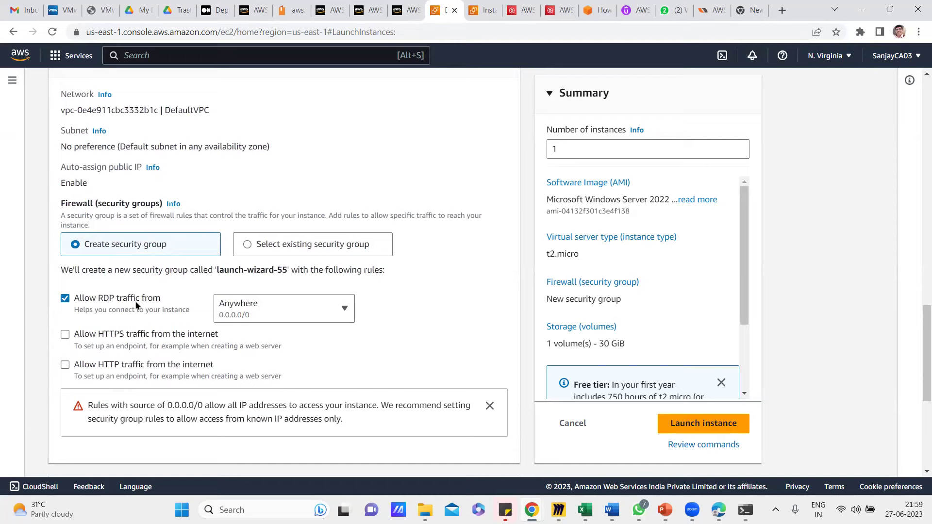
{"action": "scroll", "coordinate": [147, 313], "scroll_direction": "down", "scroll_amount": 3}
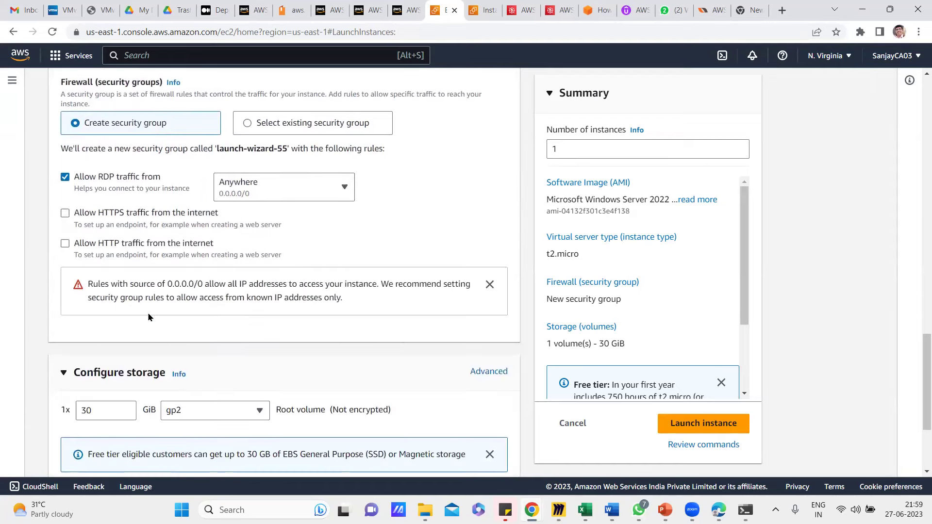
{"action": "scroll", "coordinate": [147, 312], "scroll_direction": "down", "scroll_amount": 3}
Set the root volume size to 30 GiB and launch the Windows Server 2022 instance.
{"action": "left_click_drag", "start_coordinate": [104, 290], "coordinate": [62, 290]}
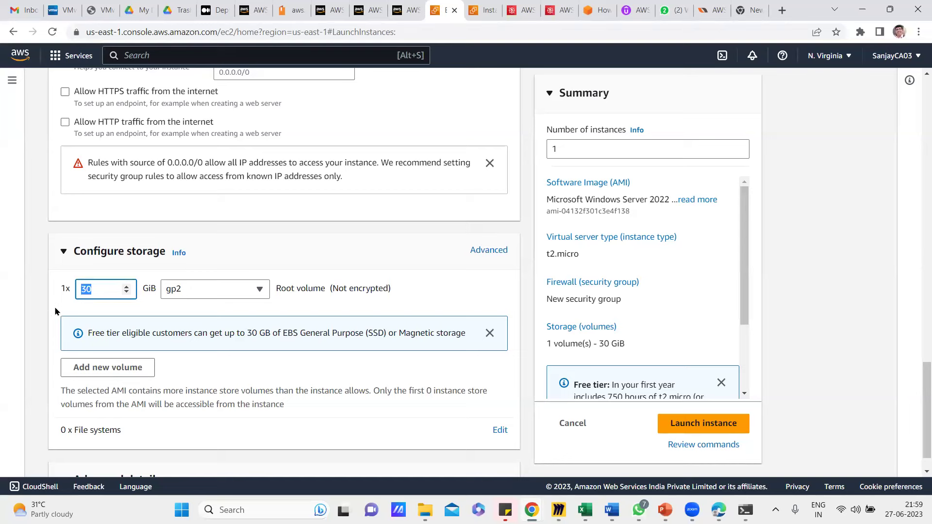
{"action": "left_click", "coordinate": [34, 330]}
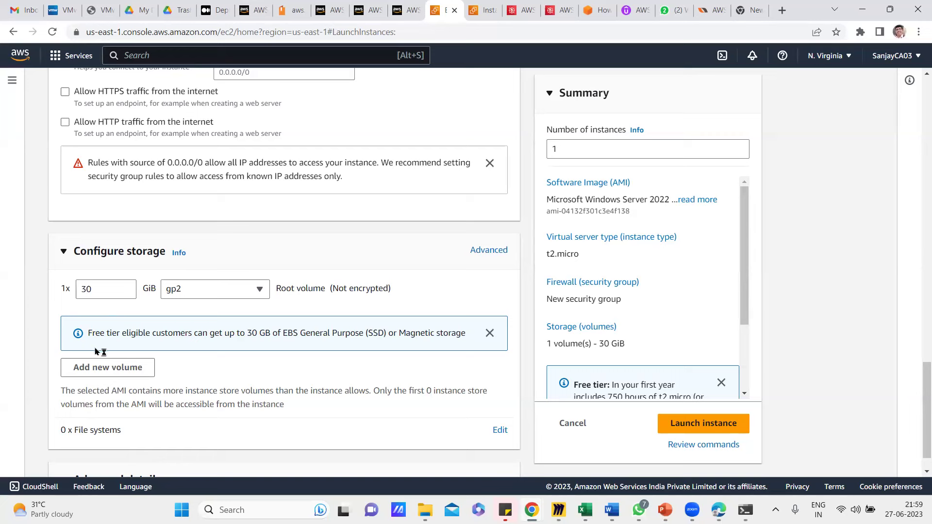
{"action": "double_click", "coordinate": [97, 289]}
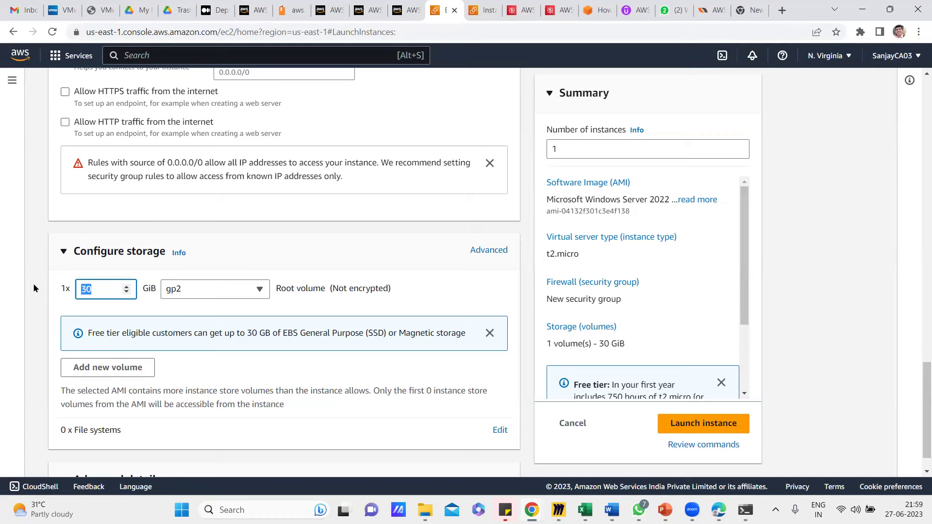
{"action": "type", "text": "2999"}
{"action": "key", "text": "BackSpace"}
{"action": "key", "text": "BackSpace"}
{"action": "key", "text": "BackSpace"}
{"action": "key", "text": "BackSpace"}
{"action": "type", "text": "30"}
{"action": "left_click", "coordinate": [39, 339]}
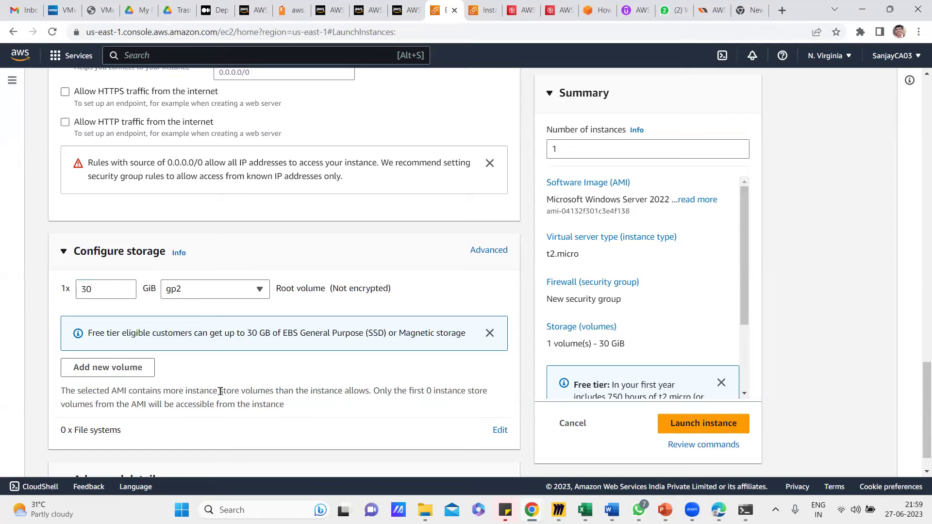
{"action": "scroll", "coordinate": [221, 390], "scroll_direction": "down", "scroll_amount": 1}
{"action": "left_click", "coordinate": [697, 427]}
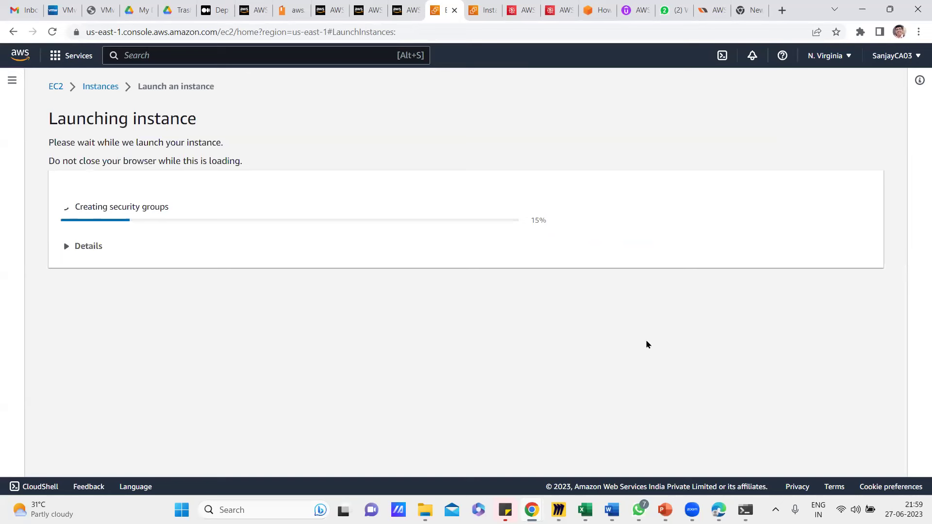
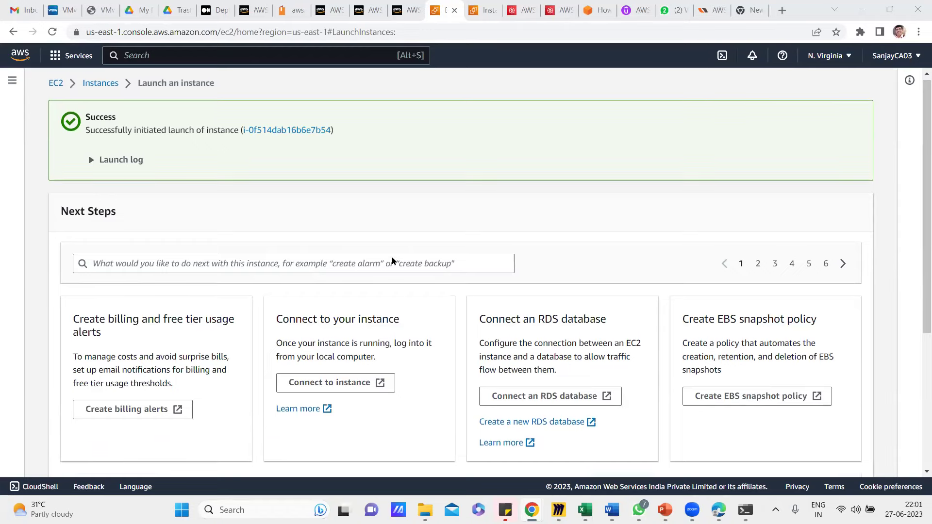
Open the full instances list and select WindowsServer2022, noting it is Running with status checks Initializing.
{"action": "scroll", "coordinate": [392, 259], "scroll_direction": "down", "scroll_amount": 5}
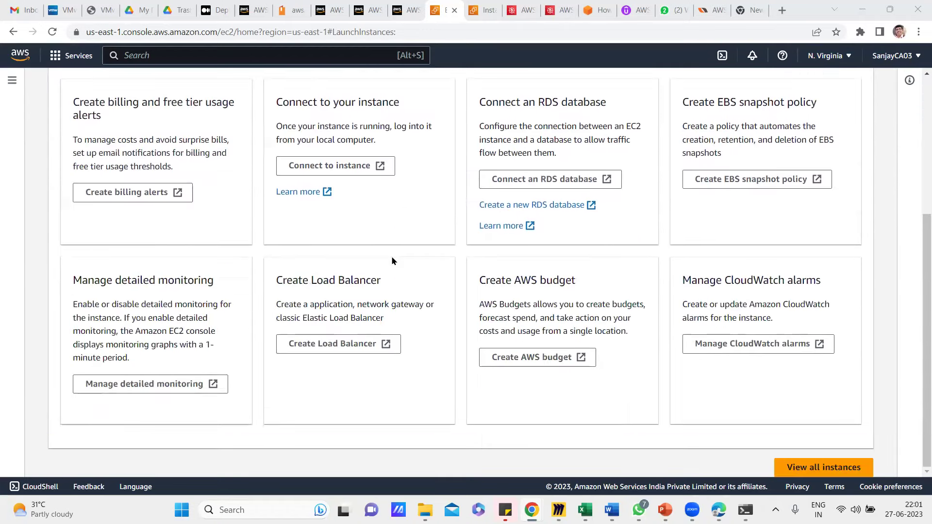
{"action": "left_click", "coordinate": [814, 469]}
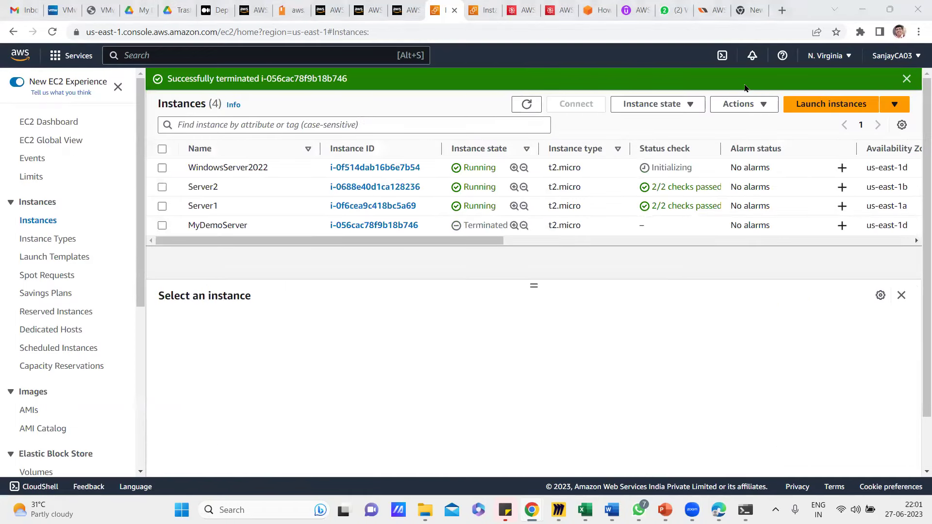
{"action": "left_click", "coordinate": [162, 167]}
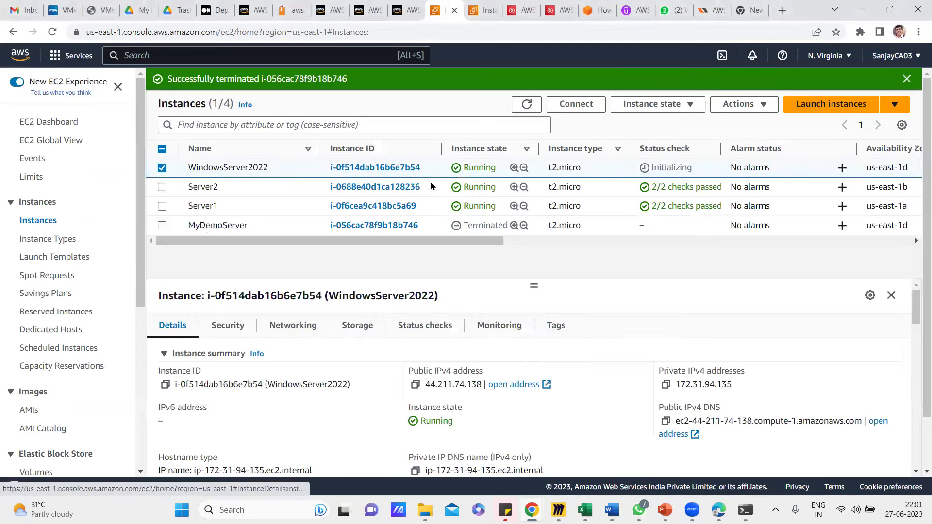
{"action": "left_click_drag", "start_coordinate": [497, 170], "coordinate": [459, 177]}
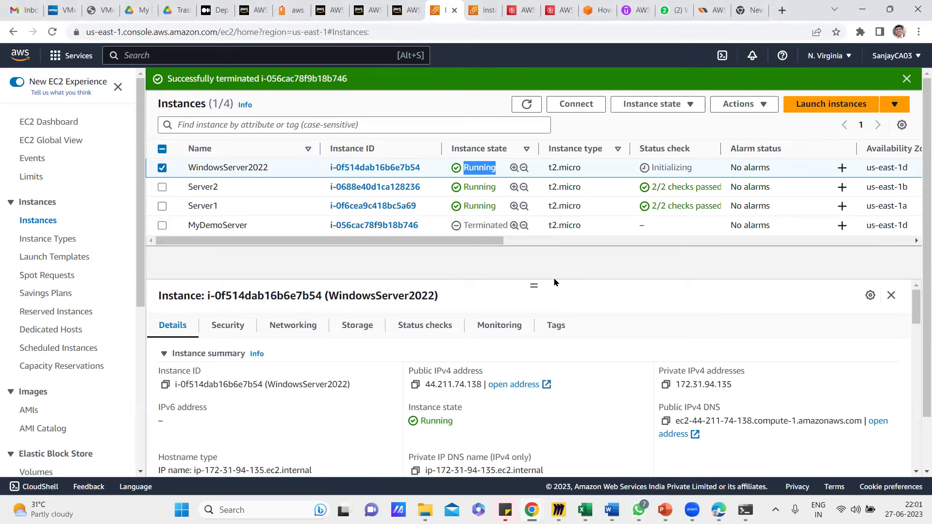
{"action": "left_click", "coordinate": [684, 165]}
{"action": "left_click_drag", "start_coordinate": [691, 168], "coordinate": [651, 167]}
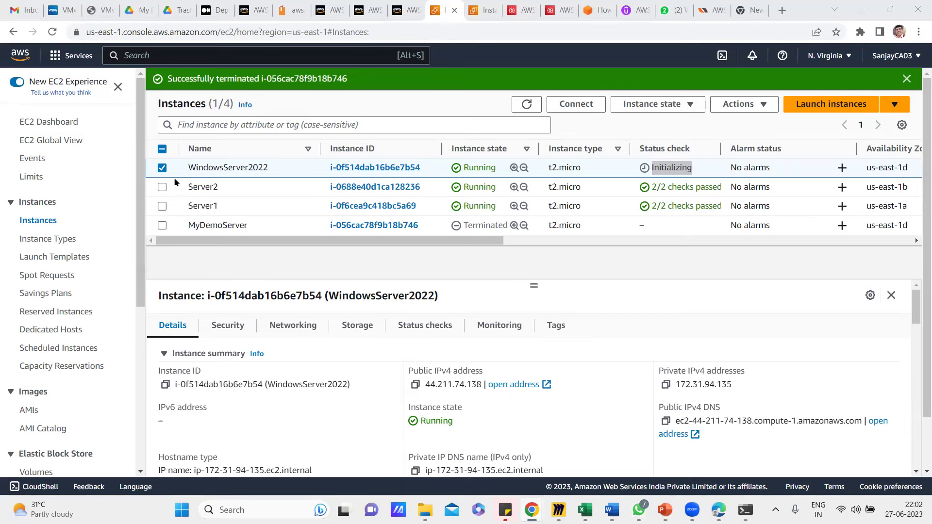
{"action": "left_click", "coordinate": [162, 170]}
{"action": "left_click", "coordinate": [162, 168]}
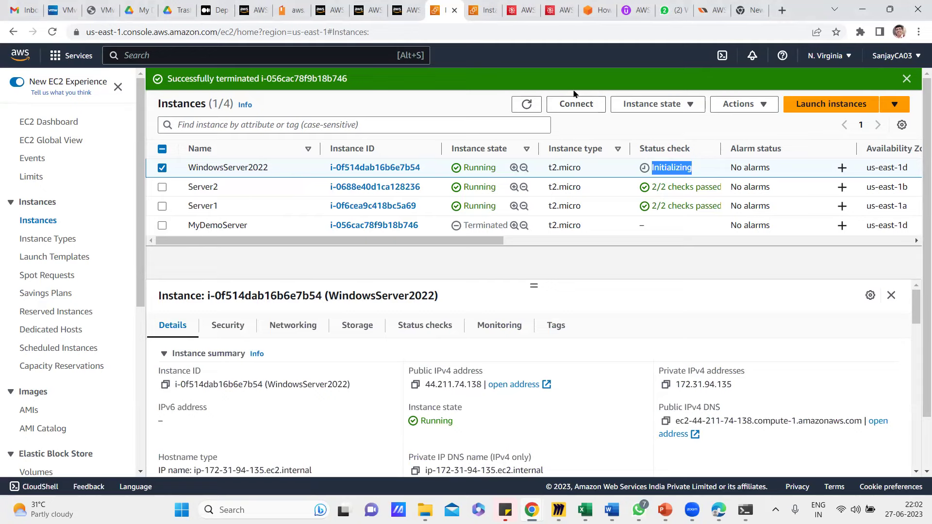
Reach the Get Windows password page from the instance's RDP client connection options.
{"action": "left_click", "coordinate": [574, 108]}
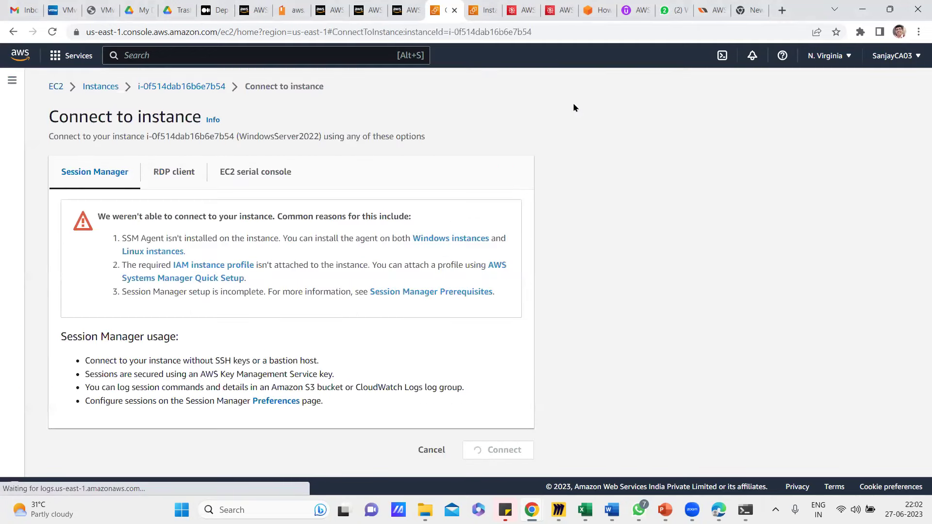
{"action": "left_click", "coordinate": [176, 174]}
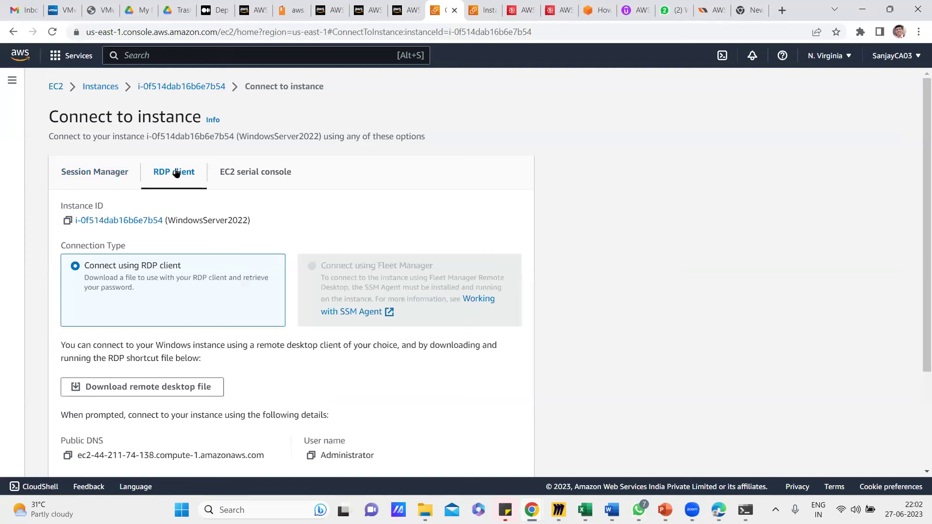
{"action": "scroll", "coordinate": [202, 218], "scroll_direction": "down", "scroll_amount": 3}
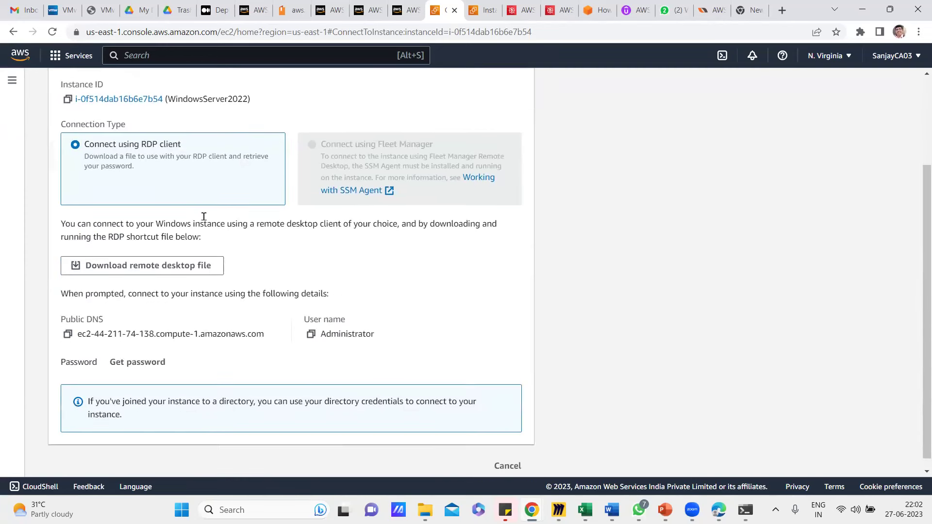
{"action": "scroll", "coordinate": [203, 219], "scroll_direction": "down", "scroll_amount": 1}
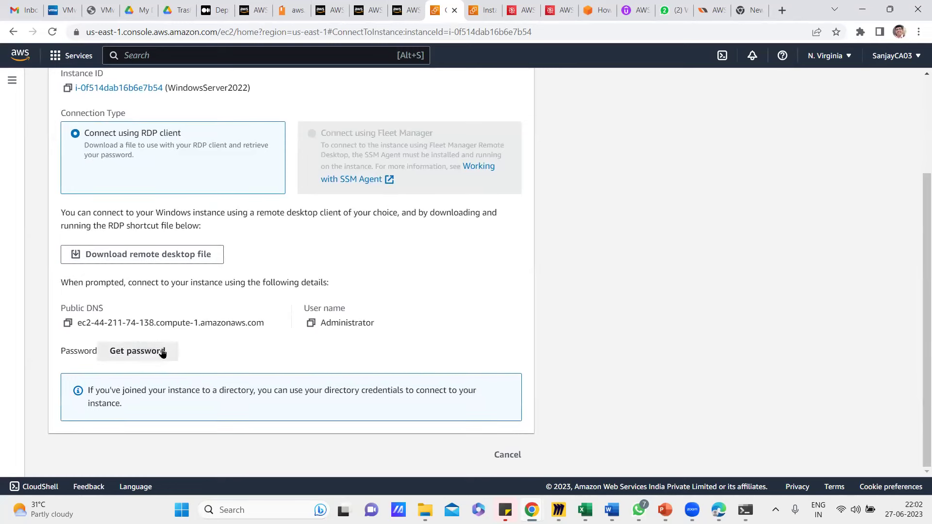
{"action": "left_click", "coordinate": [135, 352]}
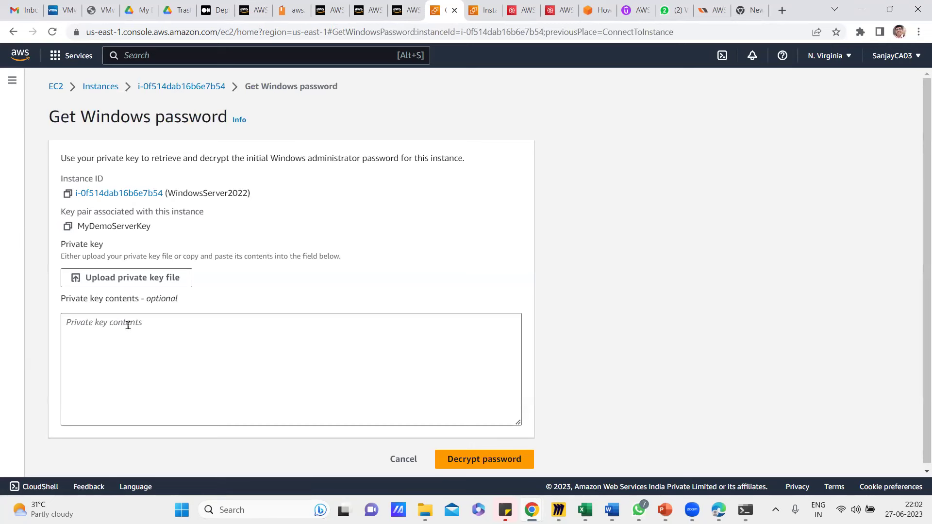
{"action": "left_click_drag", "start_coordinate": [148, 230], "coordinate": [77, 239]}
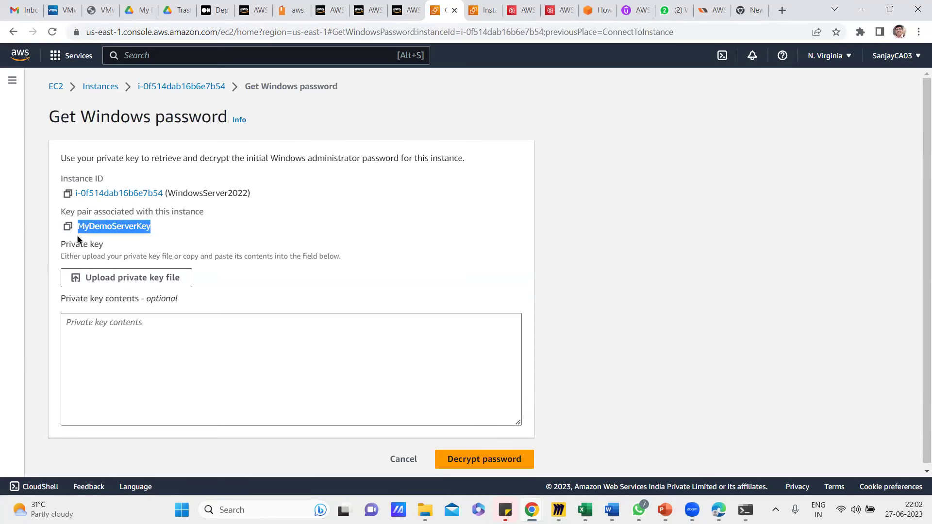
Upload the MyDemoServerKey.pem private key file from Downloads.
{"action": "left_click", "coordinate": [144, 277]}
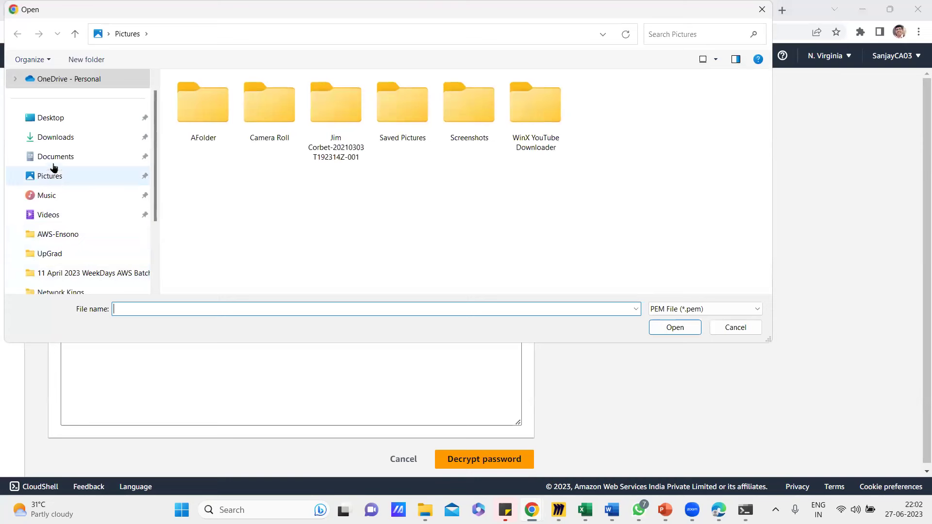
{"action": "left_click", "coordinate": [60, 142]}
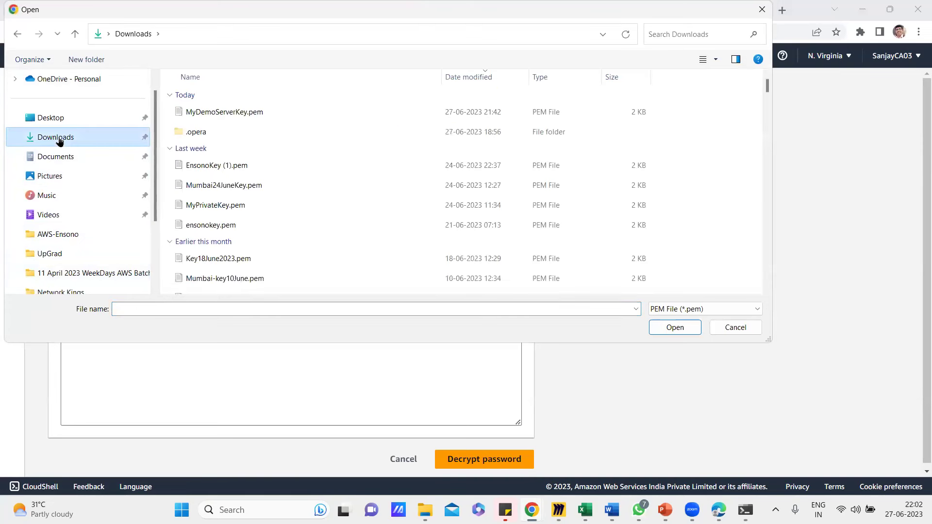
{"action": "left_click", "coordinate": [226, 115]}
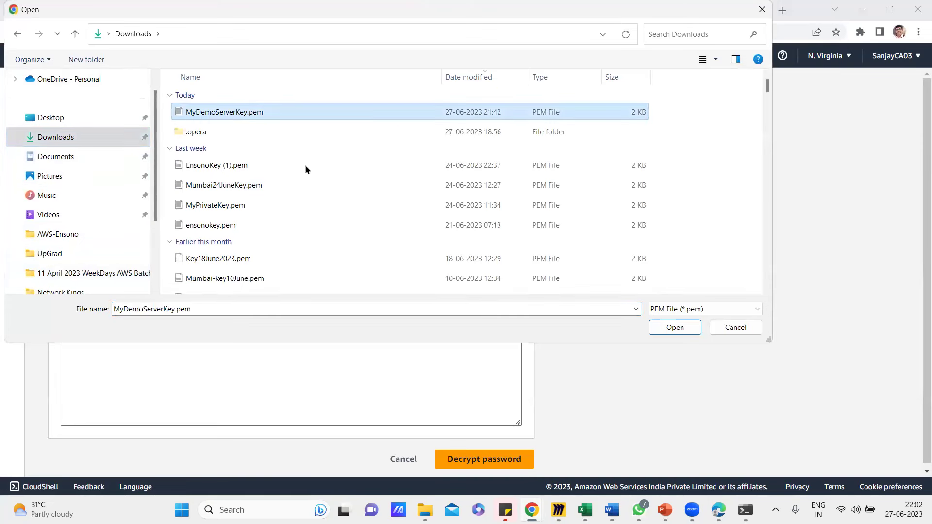
{"action": "left_click", "coordinate": [675, 327]}
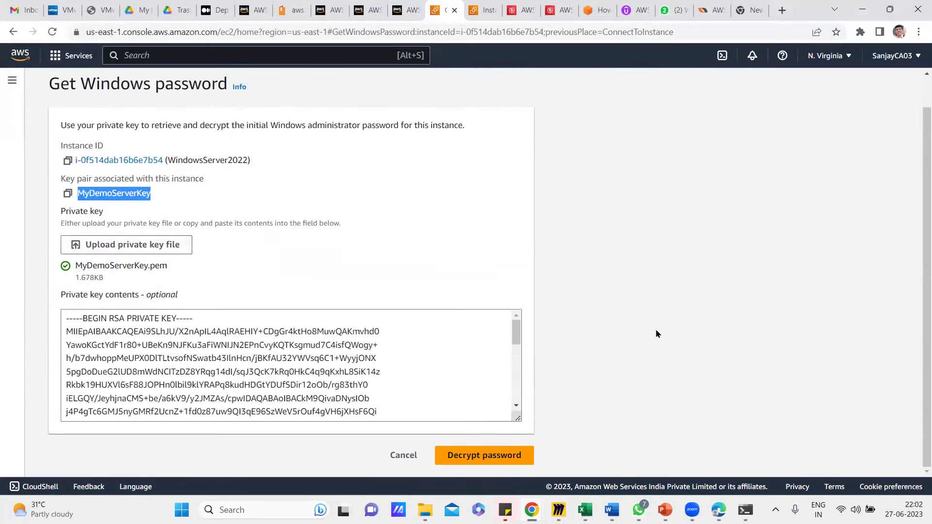
Decrypt the Administrator password and copy it to the clipboard.
{"action": "left_click", "coordinate": [470, 459]}
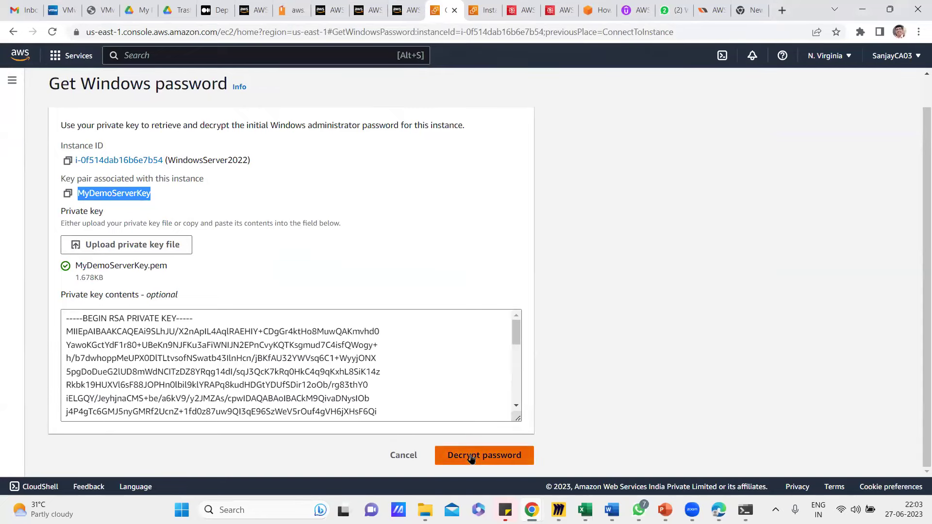
{"action": "scroll", "coordinate": [583, 387], "scroll_direction": "down", "scroll_amount": 2}
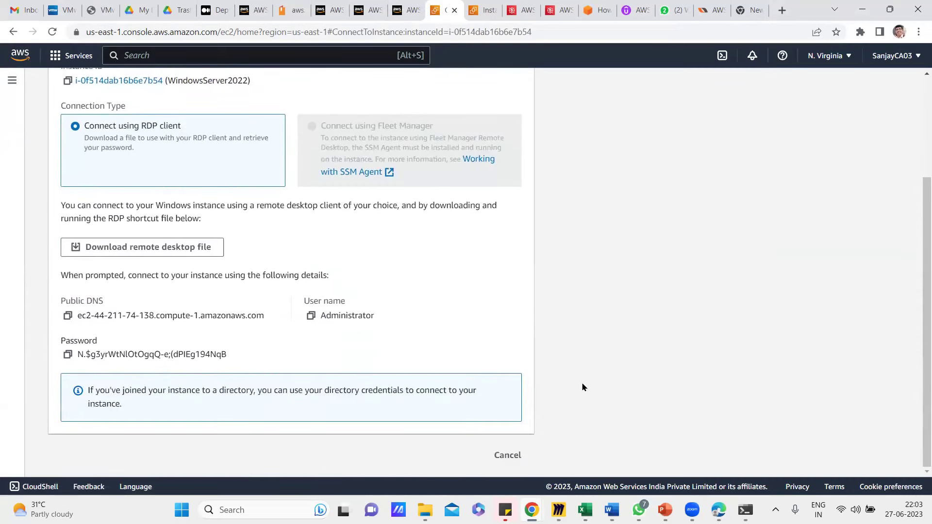
{"action": "left_click_drag", "start_coordinate": [236, 357], "coordinate": [82, 365]}
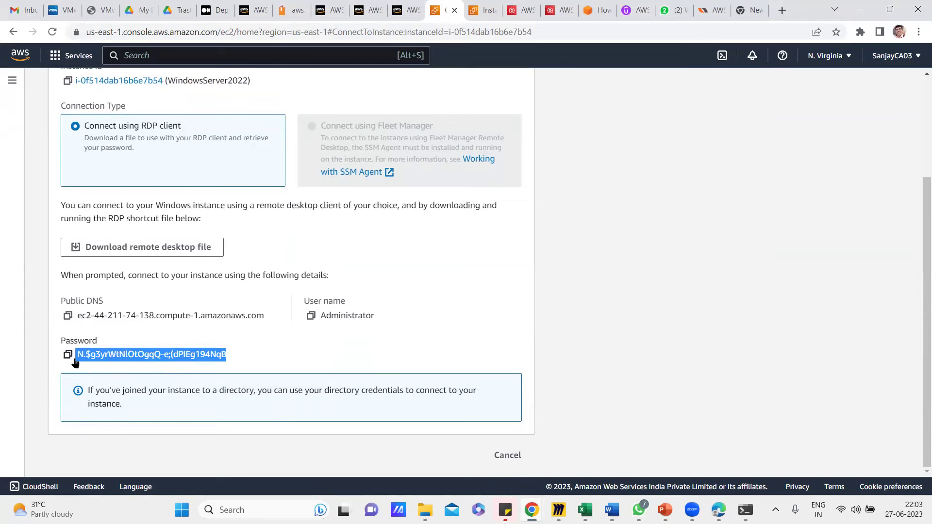
{"action": "left_click", "coordinate": [340, 360]}
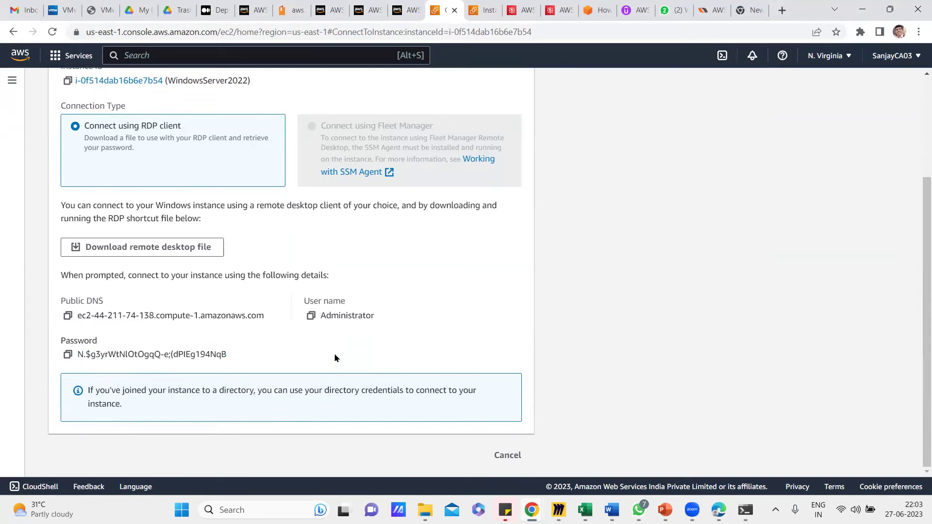
{"action": "left_click", "coordinate": [68, 356]}
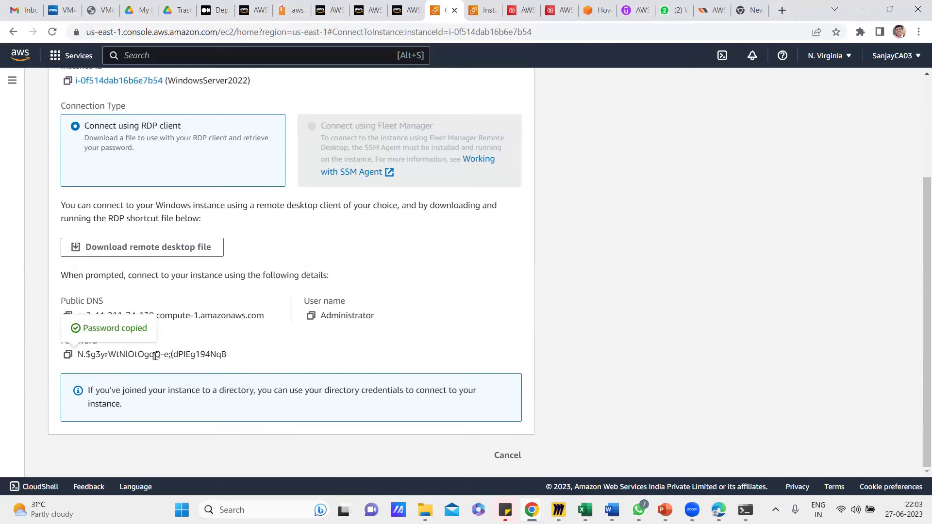
{"action": "left_click", "coordinate": [69, 357]}
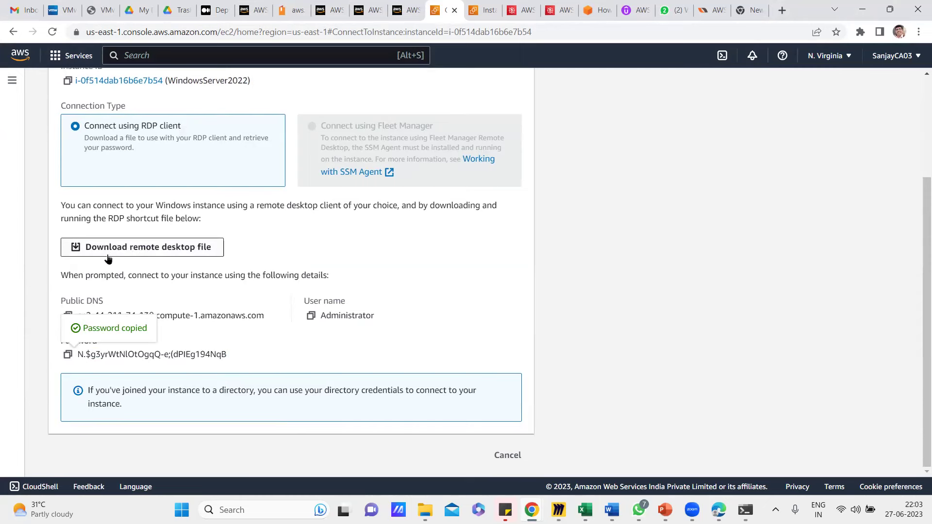
Download the remote desktop file as WindowsServer2022 (5).rdp to Downloads.
{"action": "left_click", "coordinate": [151, 249]}
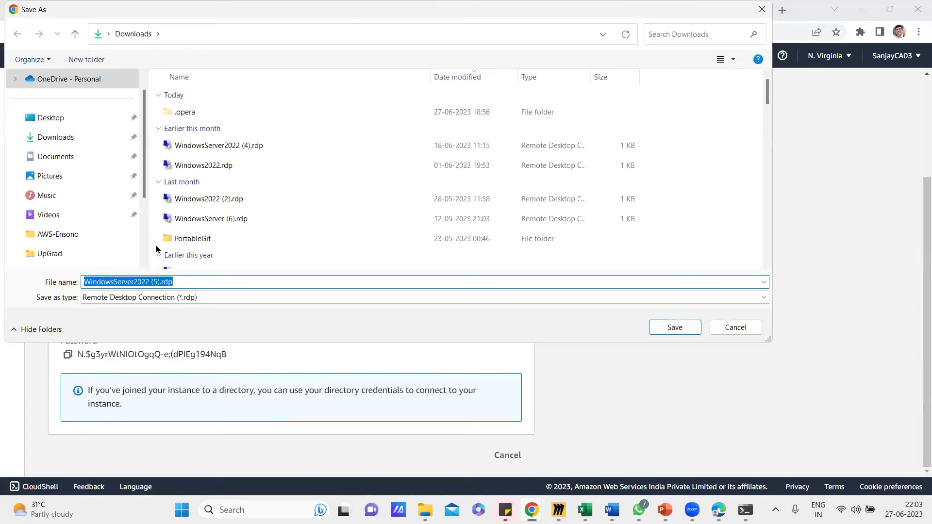
{"action": "left_click", "coordinate": [673, 327]}
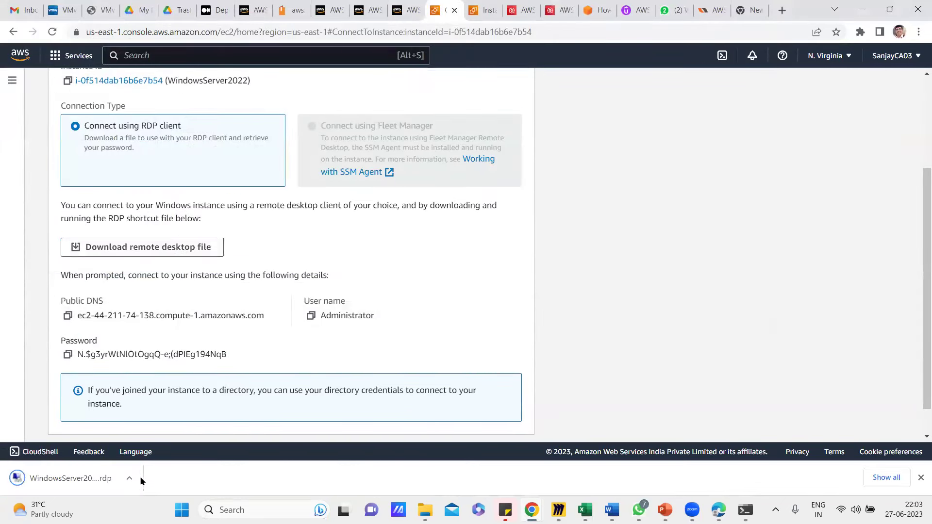
{"action": "left_click", "coordinate": [130, 480]}
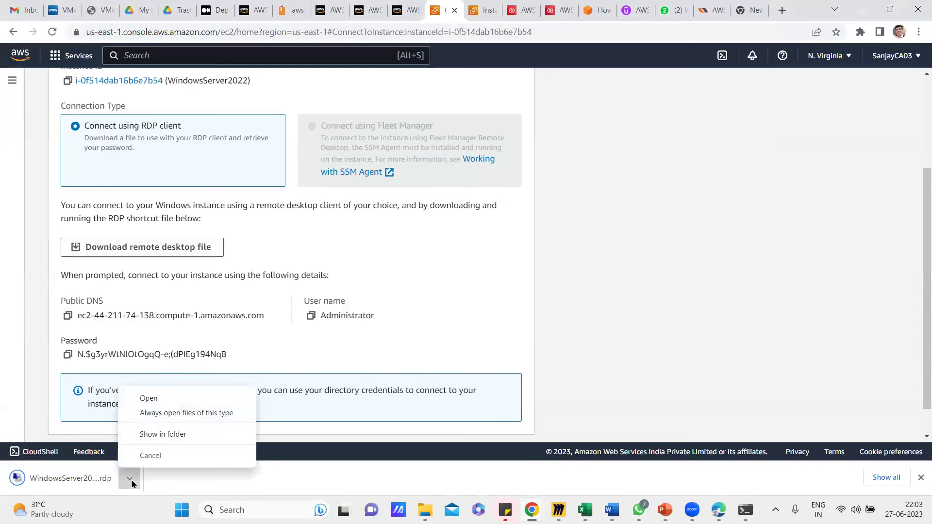
Open the downloaded RDP file, connect as Administrator with the pasted password, and accept the certificate.
{"action": "left_click", "coordinate": [153, 399]}
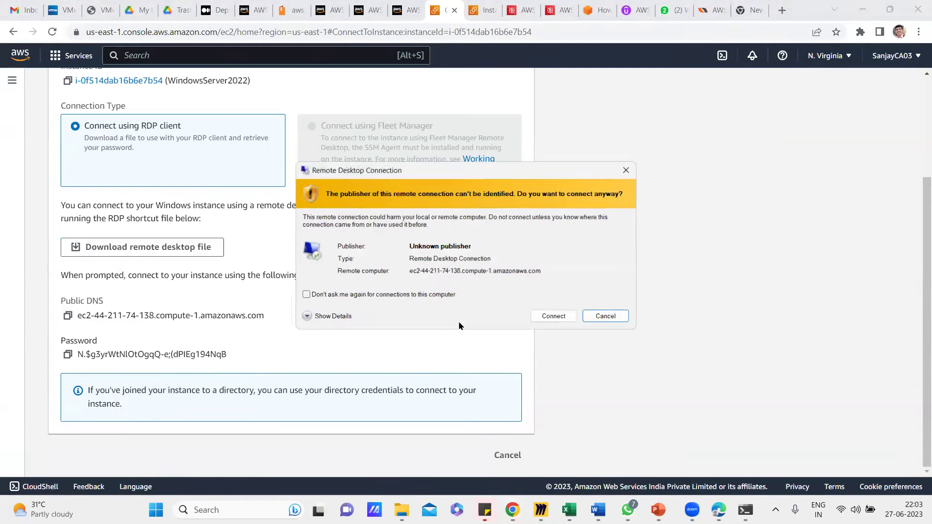
{"action": "left_click", "coordinate": [554, 320]}
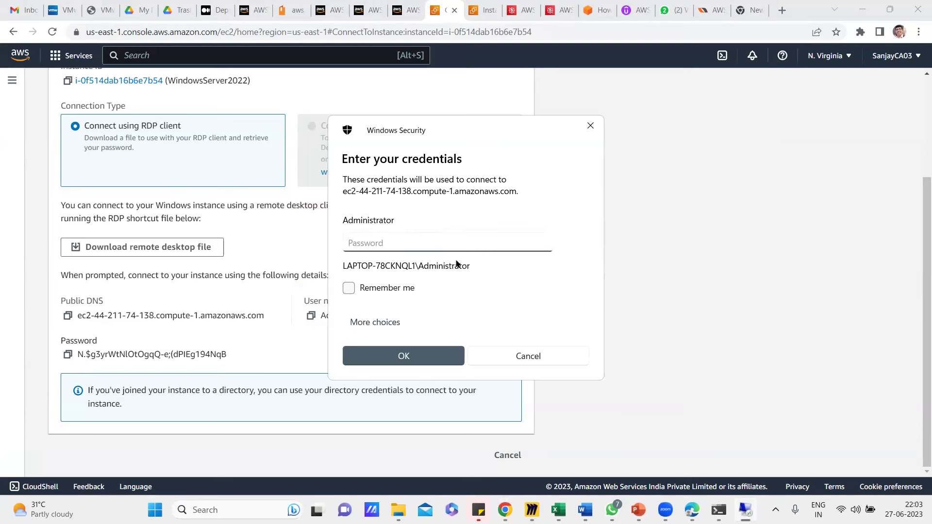
{"action": "key", "text": "ctrl+v"}
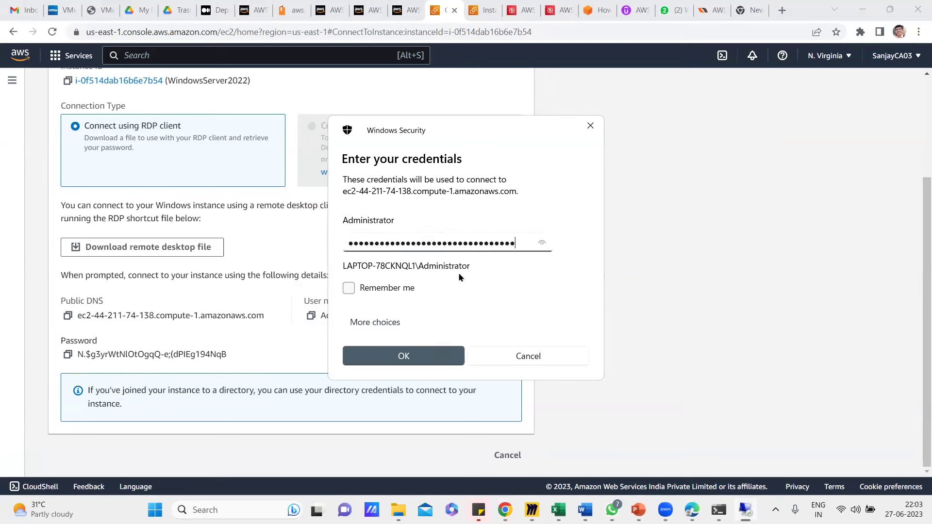
{"action": "left_click", "coordinate": [412, 356]}
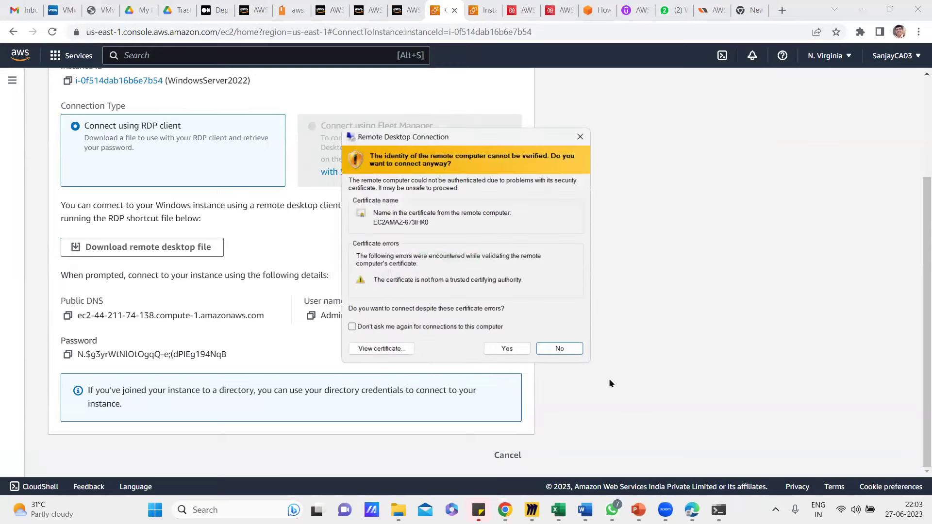
{"action": "left_click", "coordinate": [507, 349]}
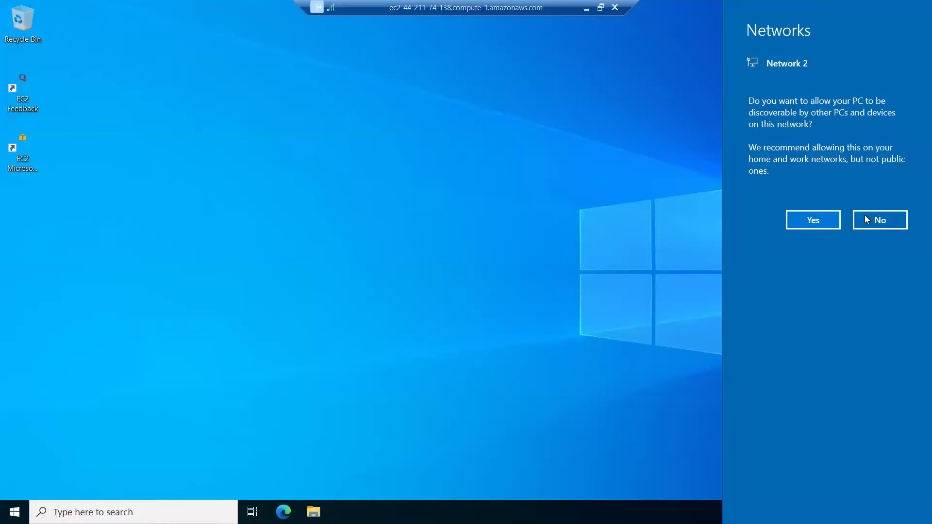
Decline network discovery on the remote Windows Server desktop, then disconnect the RDP session.
{"action": "left_click", "coordinate": [796, 223]}
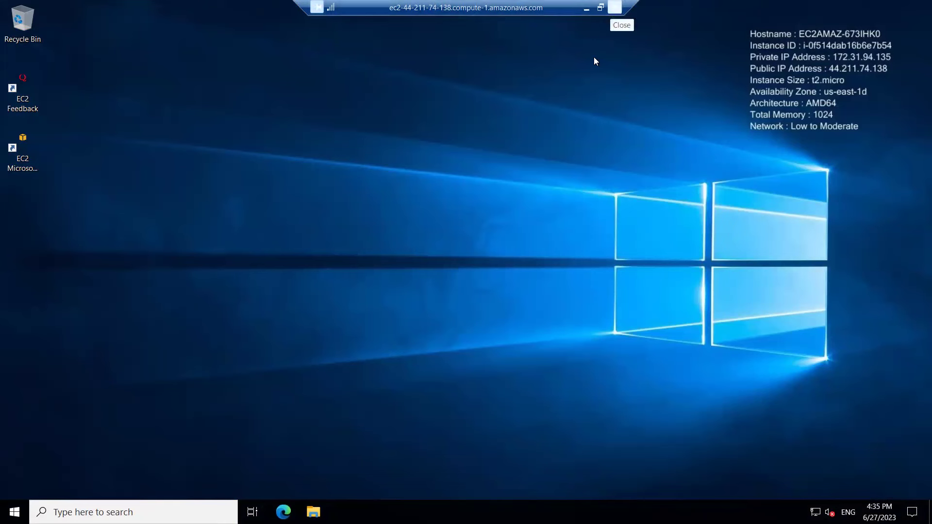
{"action": "left_click", "coordinate": [615, 7]}
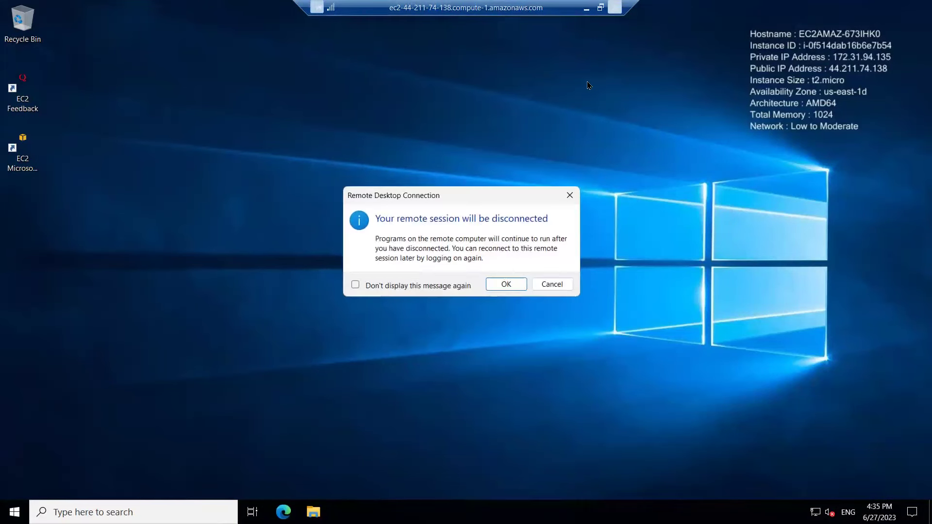
{"action": "left_click", "coordinate": [506, 284]}
Return to the instances list and terminate WindowsServer2022, dismissing the success banner.
{"action": "left_click", "coordinate": [505, 455]}
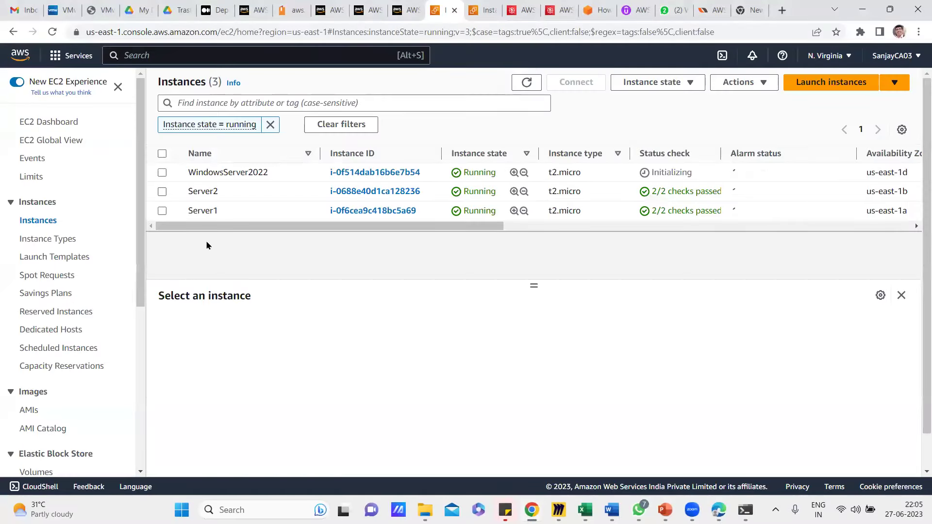
{"action": "left_click", "coordinate": [162, 173]}
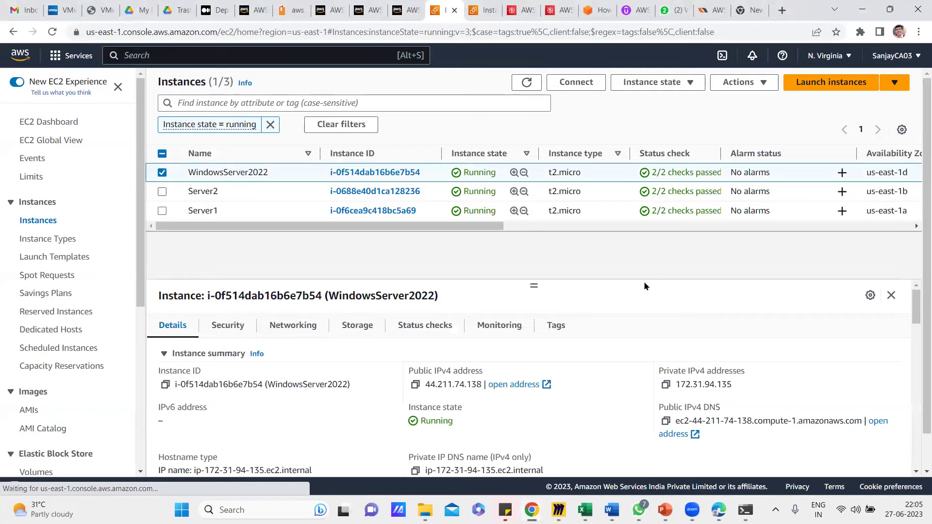
{"action": "left_click", "coordinate": [695, 84]}
{"action": "left_click", "coordinate": [674, 173]}
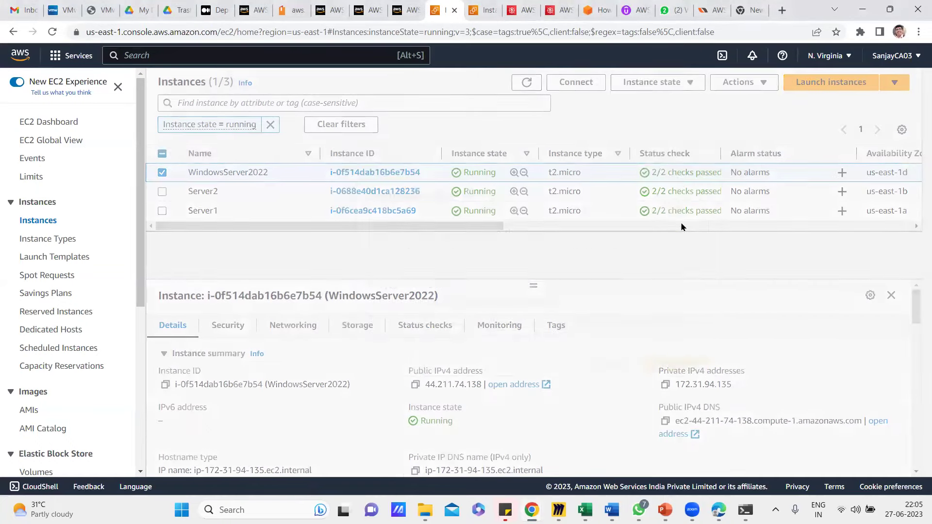
{"action": "left_click", "coordinate": [684, 358]}
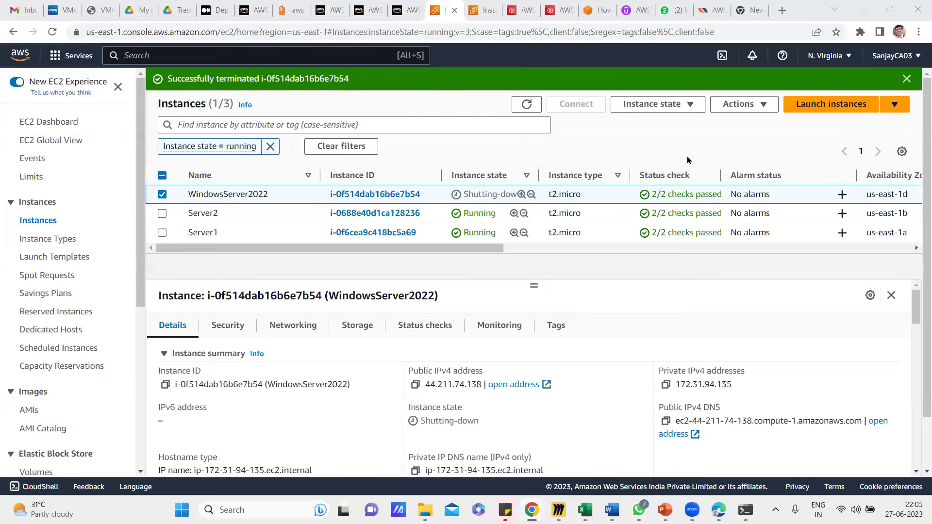
{"action": "left_click", "coordinate": [904, 79]}
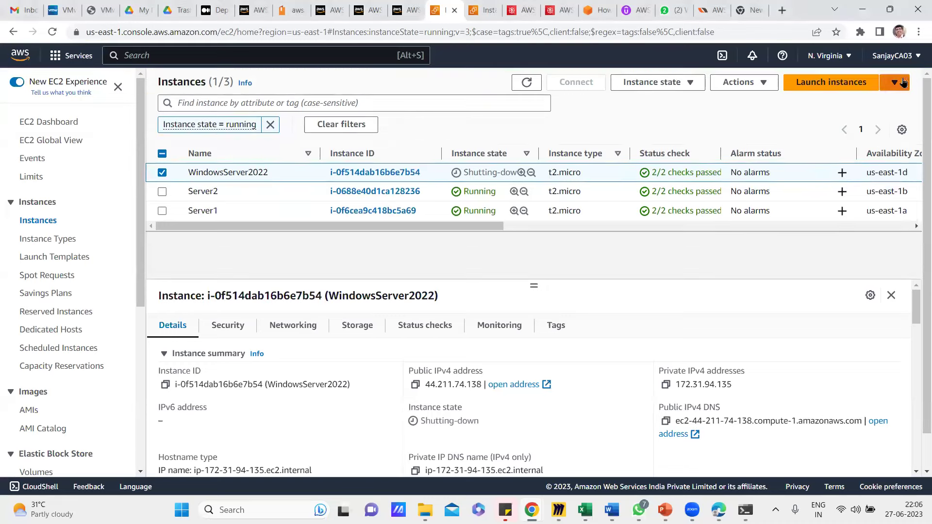